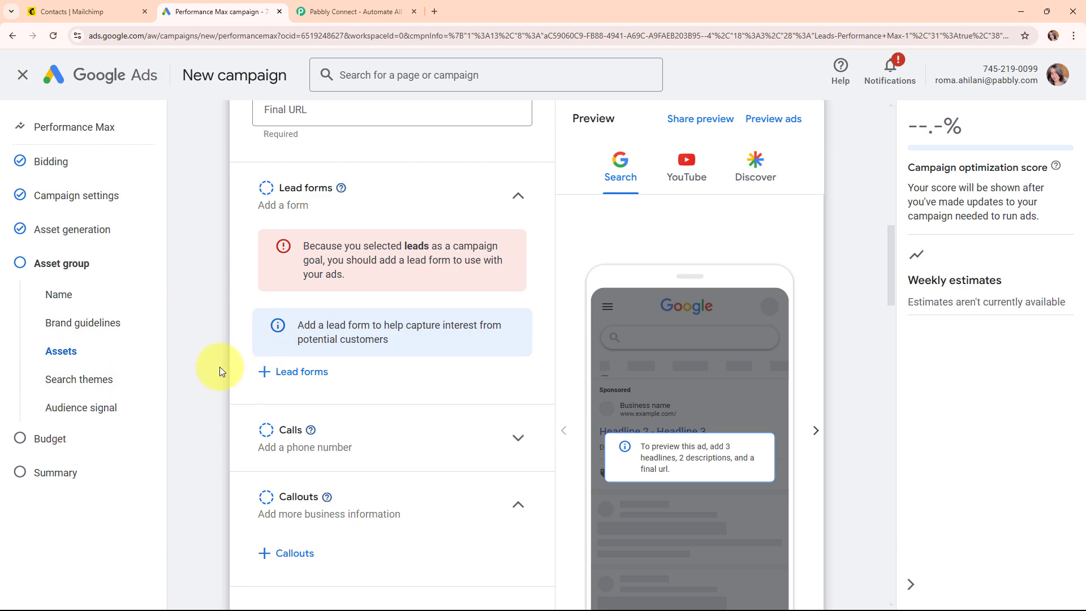
# - Review the existing PabblyConnect audience contacts in Mailchimp, then move to the Pabbly Connect website
pyautogui.click(68, 11)
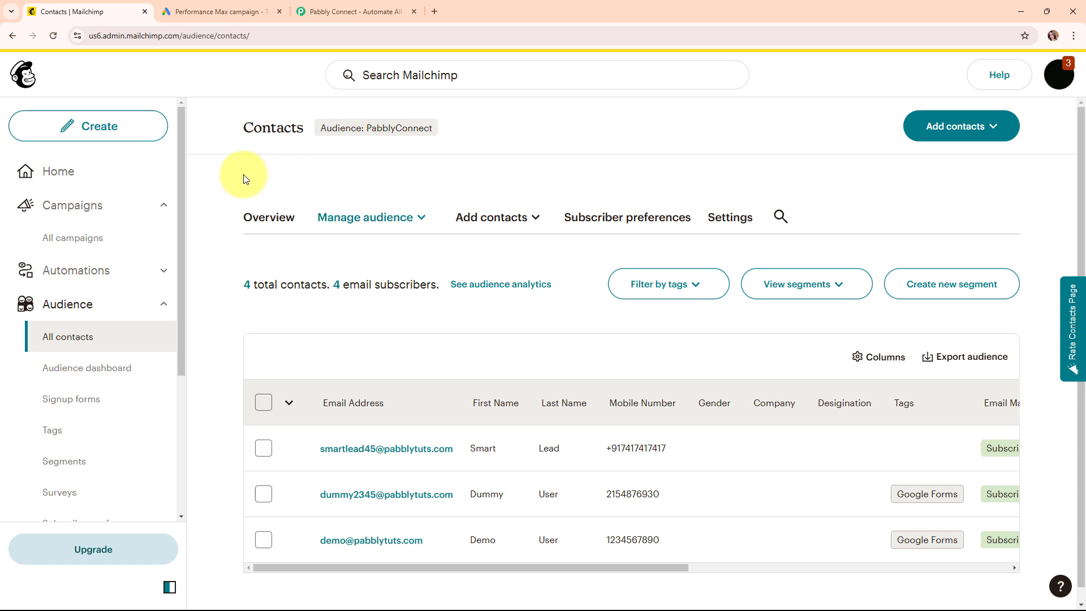
pyautogui.click(230, 4)
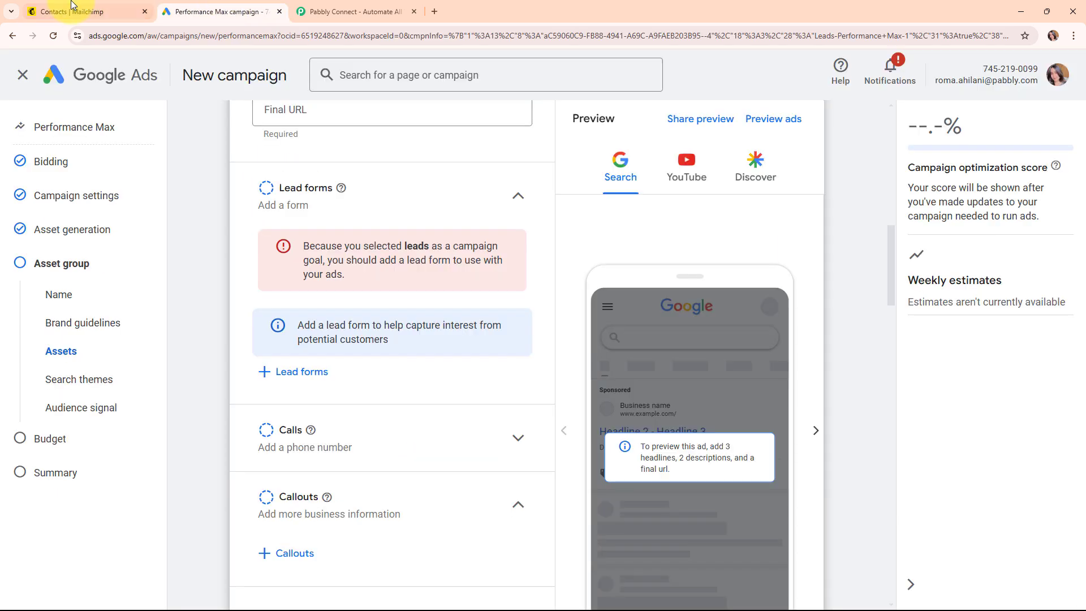
pyautogui.click(85, 8)
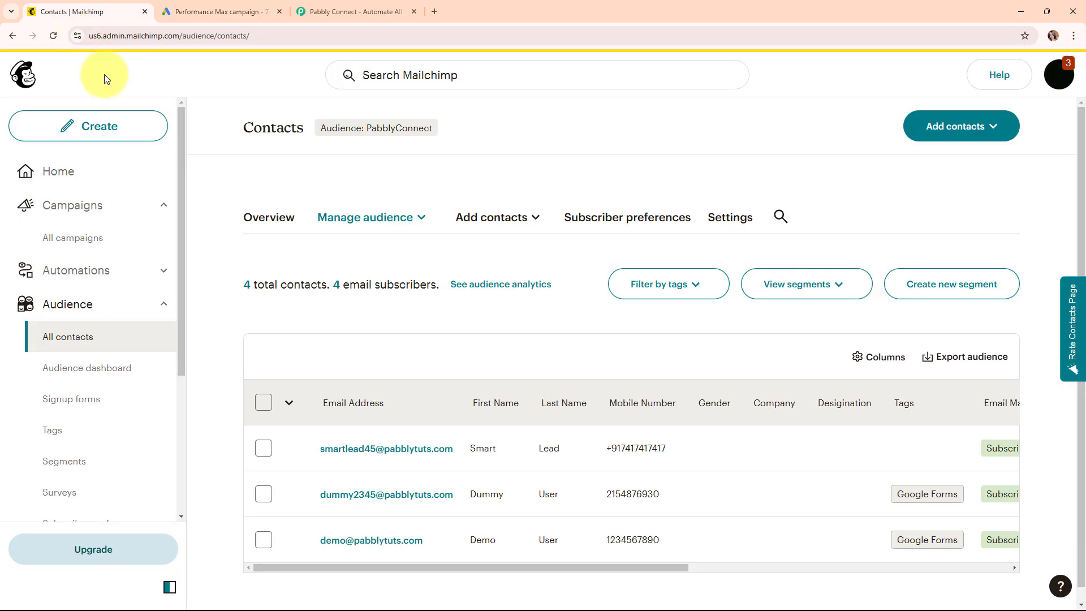
pyautogui.click(359, 4)
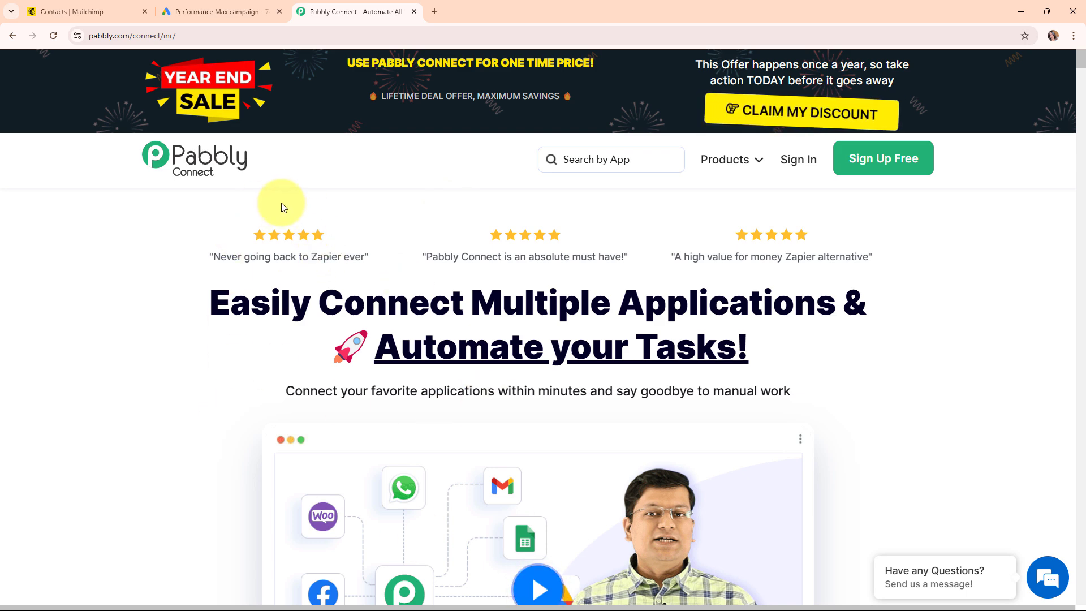
# - Sign in to Pabbly and launch Pabbly Connect from the All Pabbly Apps list
pyautogui.click(201, 39)
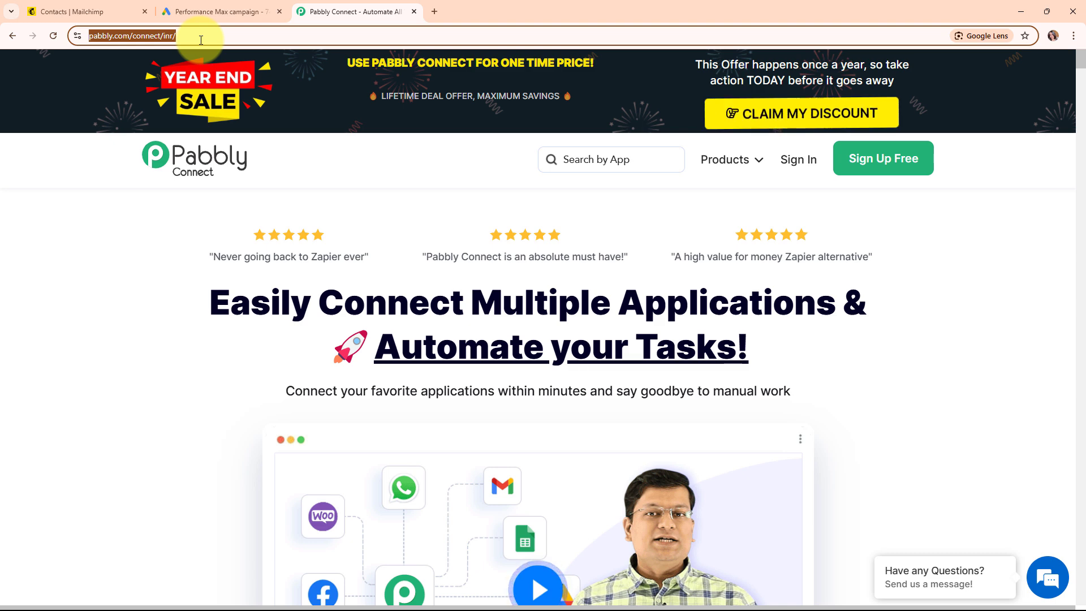
pyautogui.click(280, 199)
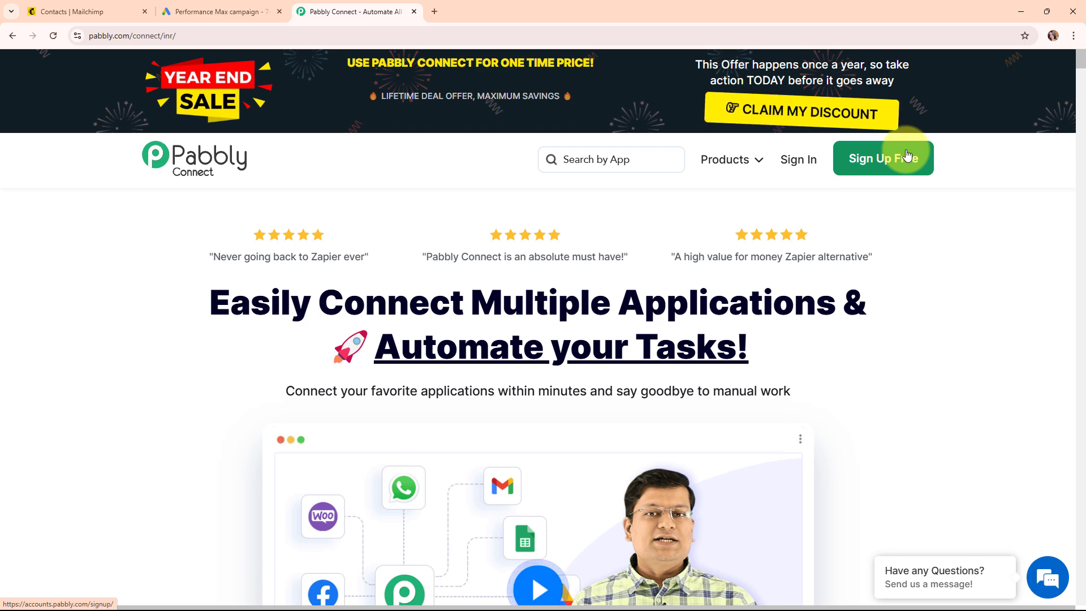
pyautogui.click(791, 161)
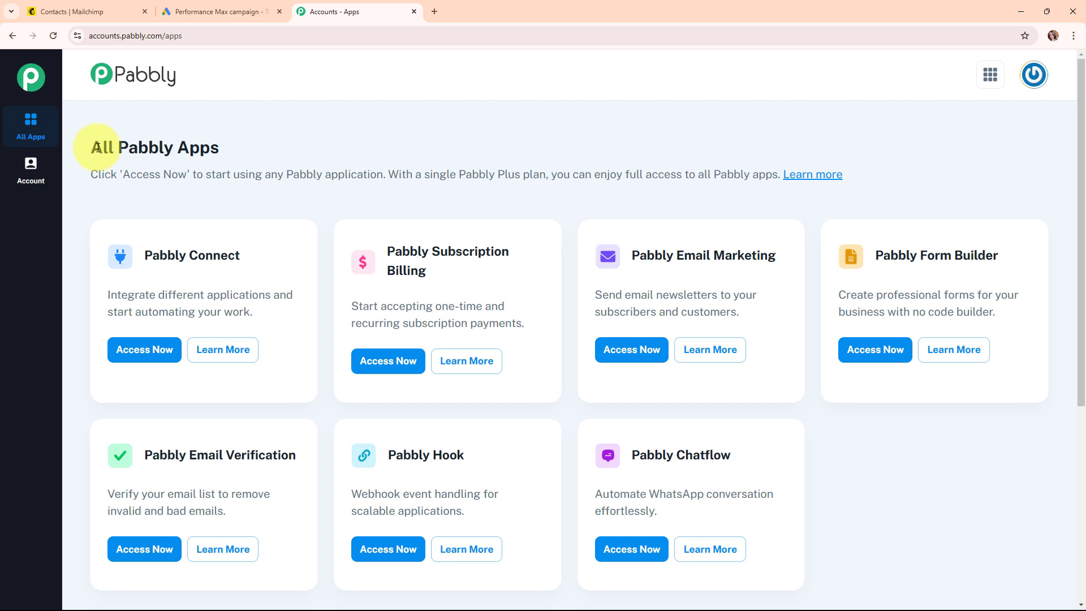
pyautogui.moveTo(91, 146); pyautogui.dragTo(236, 158)
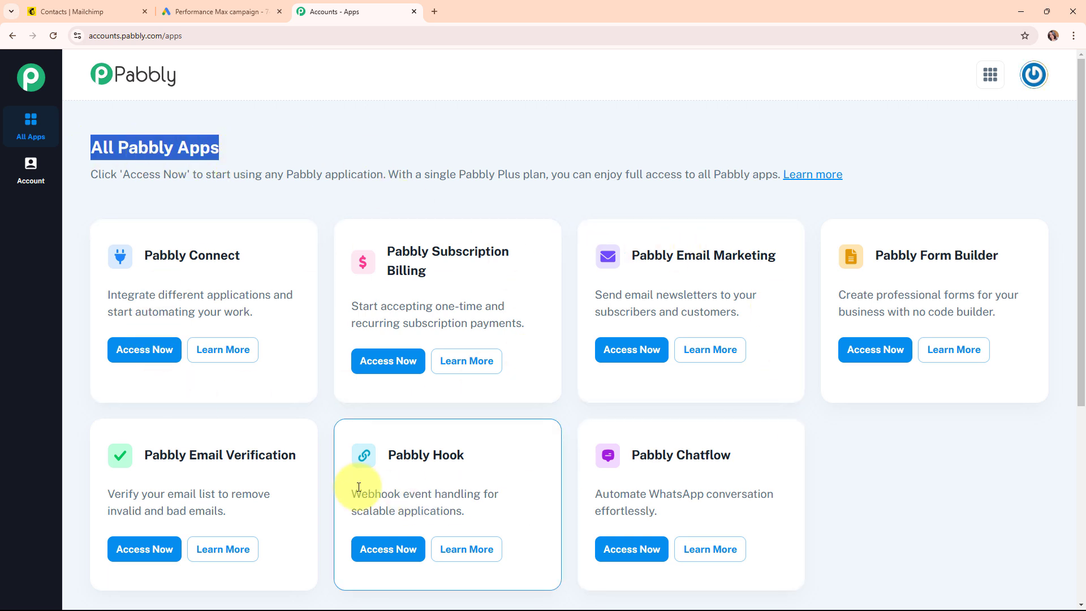
pyautogui.click(164, 349)
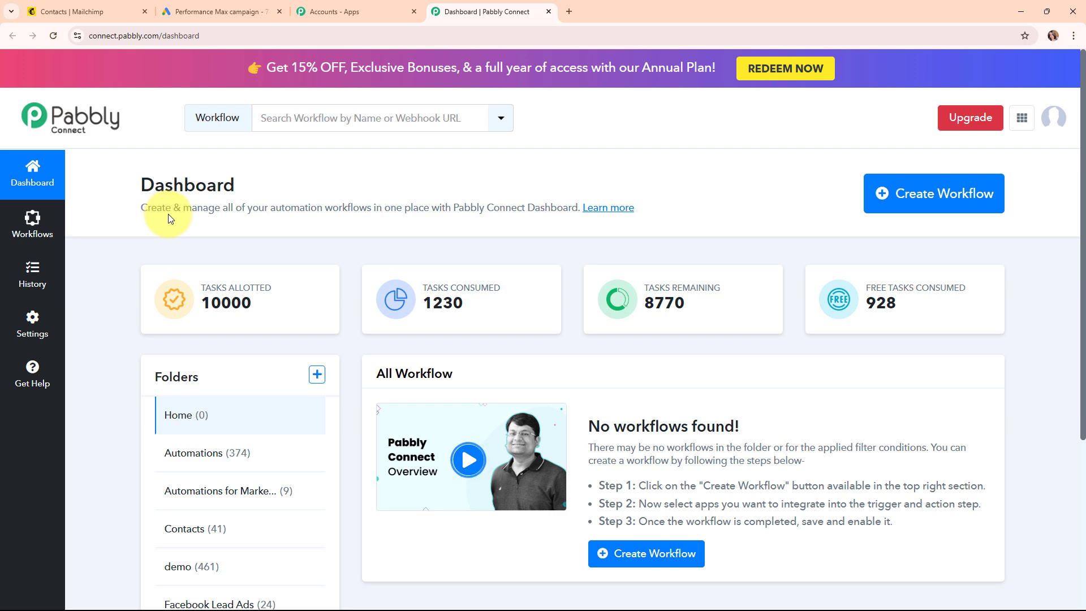
# - Start a new workflow named 'Create Mailchimp Member for Google Ads Lead'
pyautogui.click(899, 204)
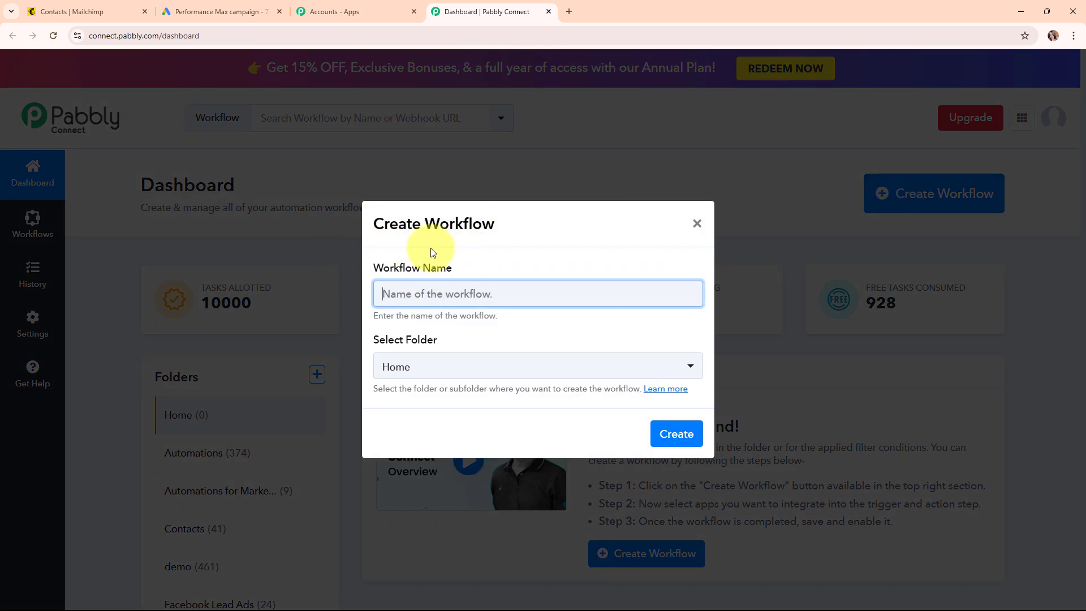
pyautogui.write('Create Mailchimp Member for Google Ads Lead')
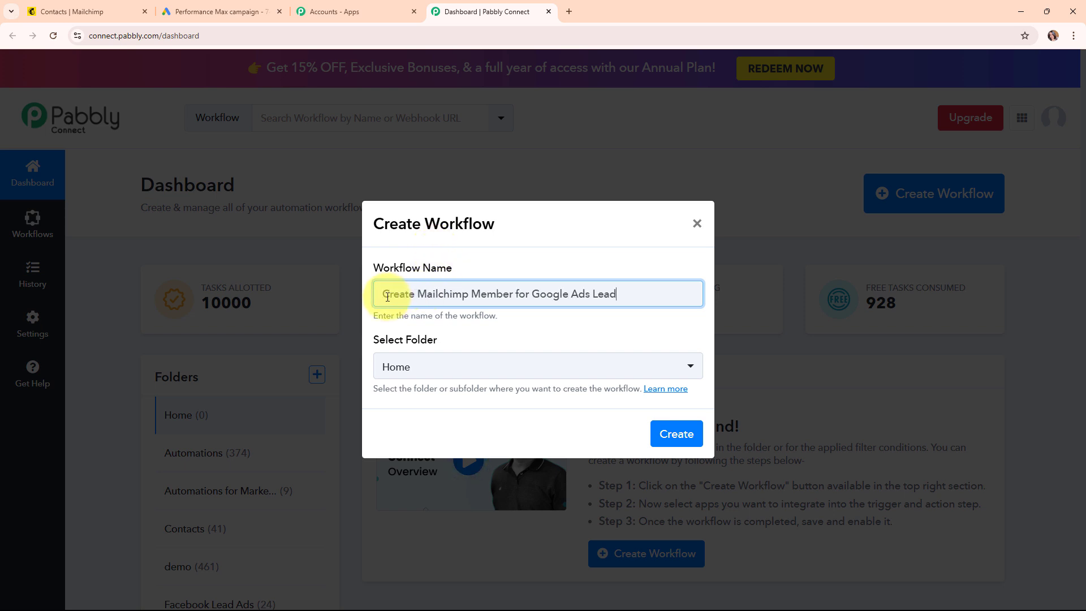
pyautogui.moveTo(387, 294); pyautogui.dragTo(626, 307)
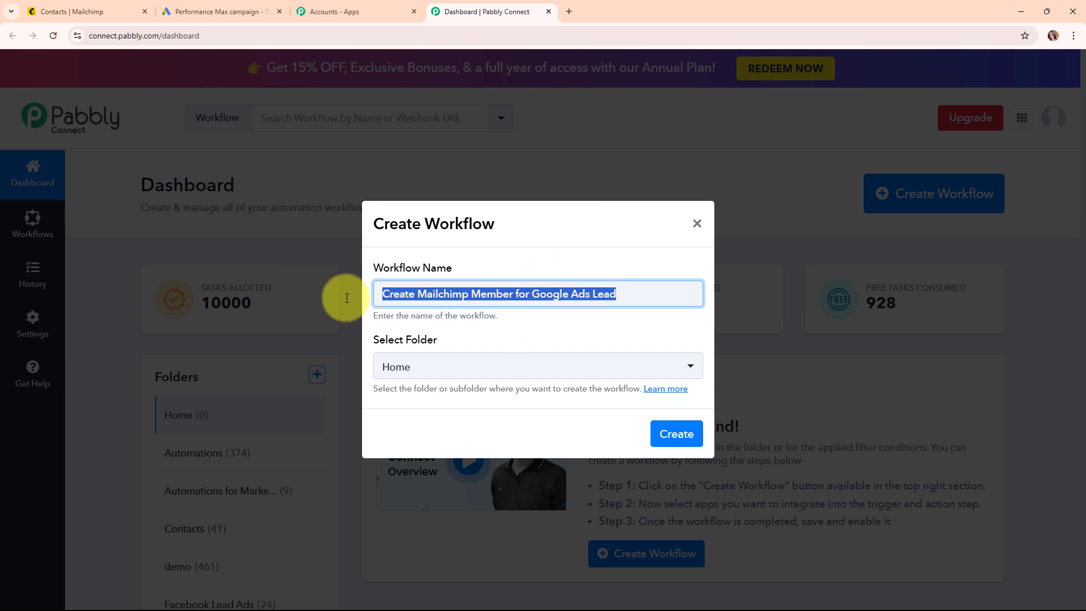
pyautogui.click(524, 253)
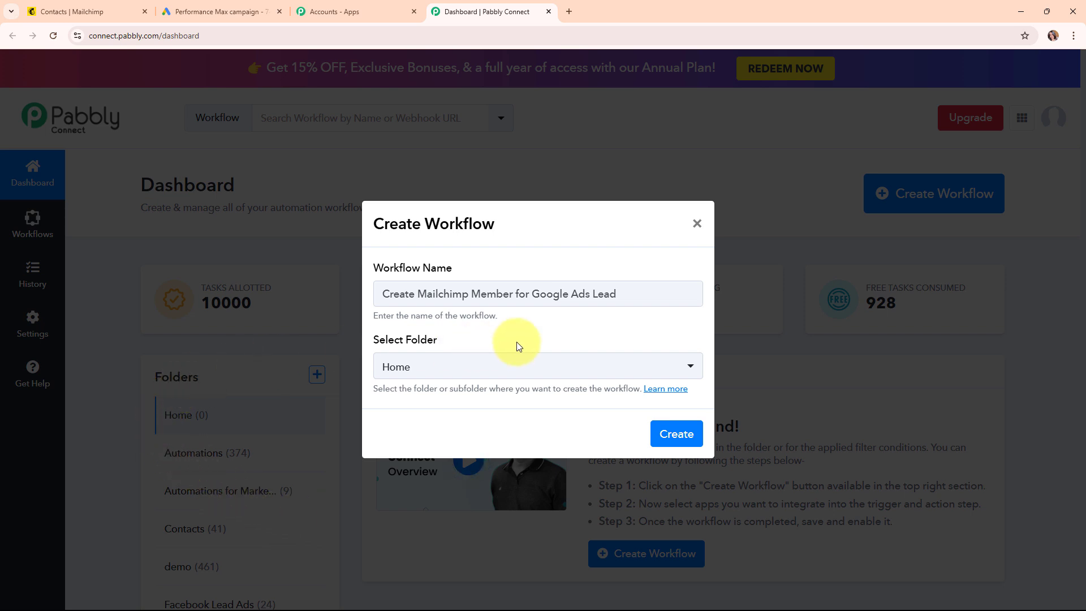
# - Place the workflow in the Automations folder and open the folders help article
pyautogui.click(514, 367)
pyautogui.click(445, 170)
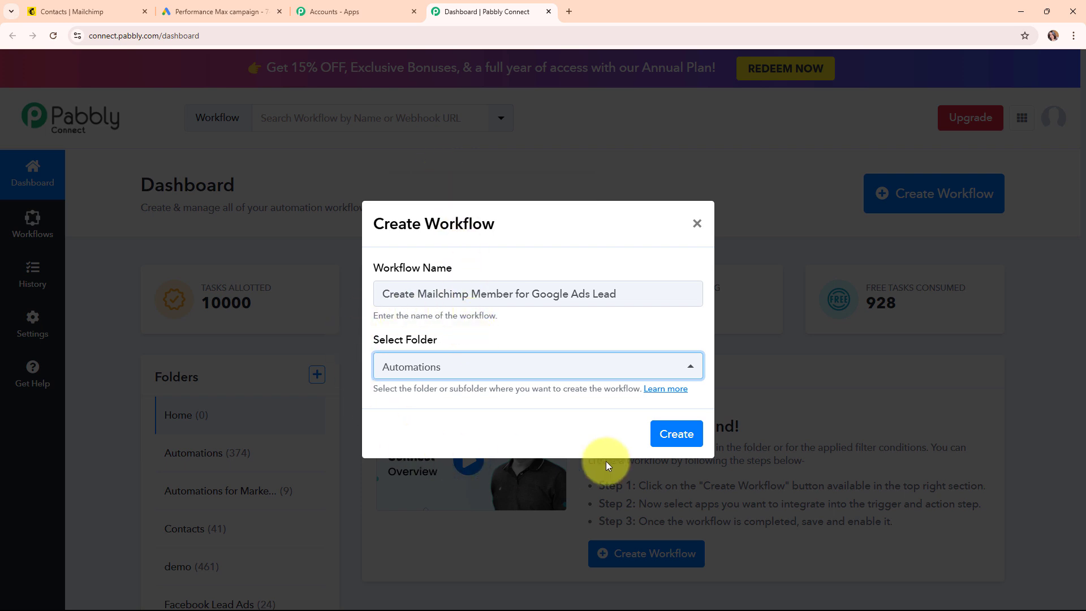
pyautogui.click(665, 390)
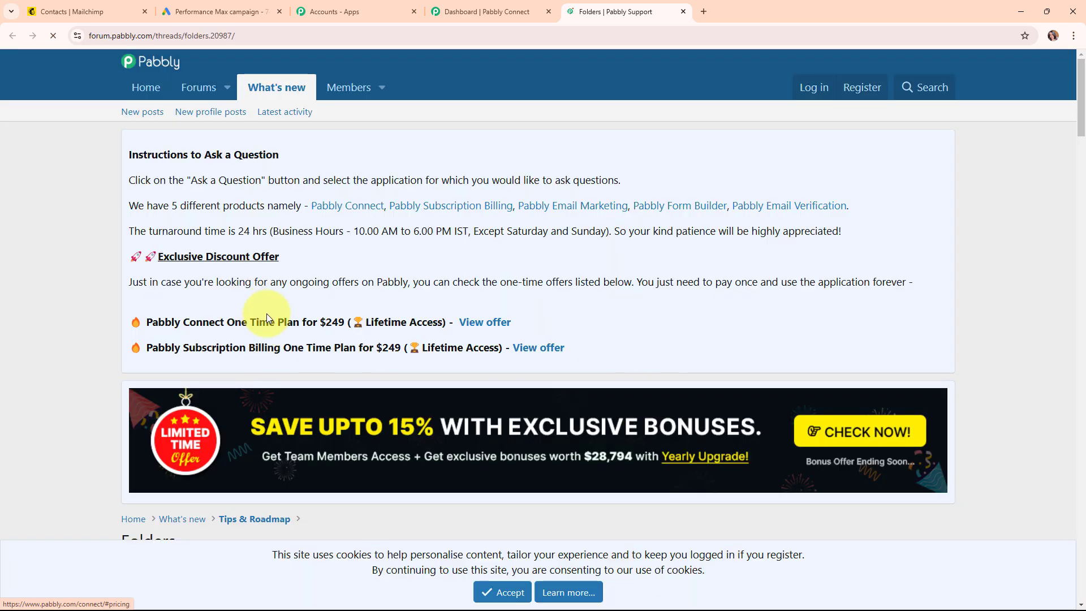
# - Scroll through the Folders post on nested folders and sharing workflows with team members
pyautogui.scroll(-8, 680, 341)
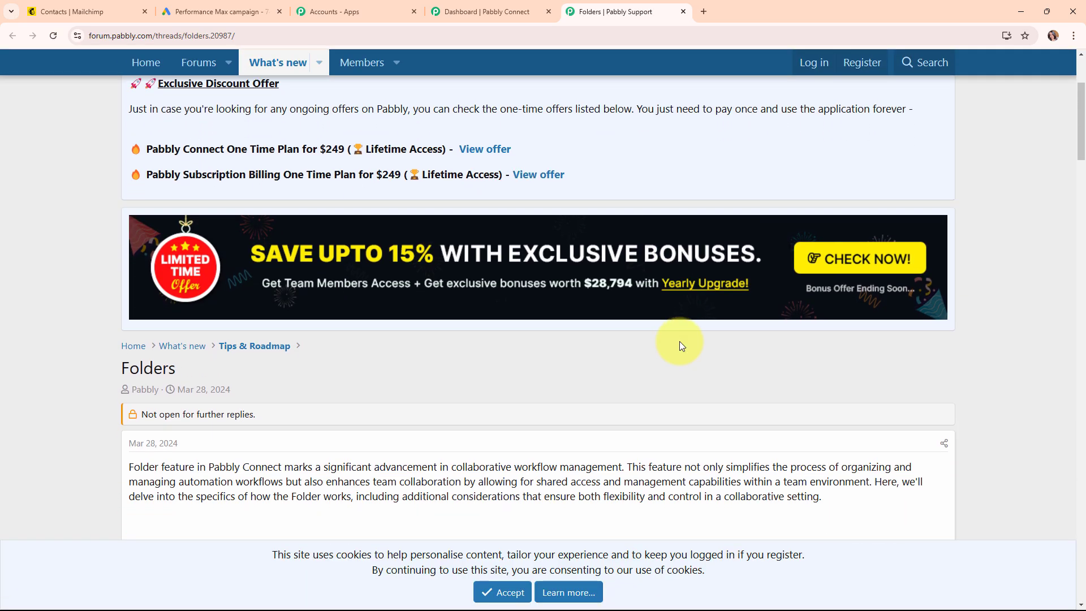
pyautogui.scroll(-7, 680, 341)
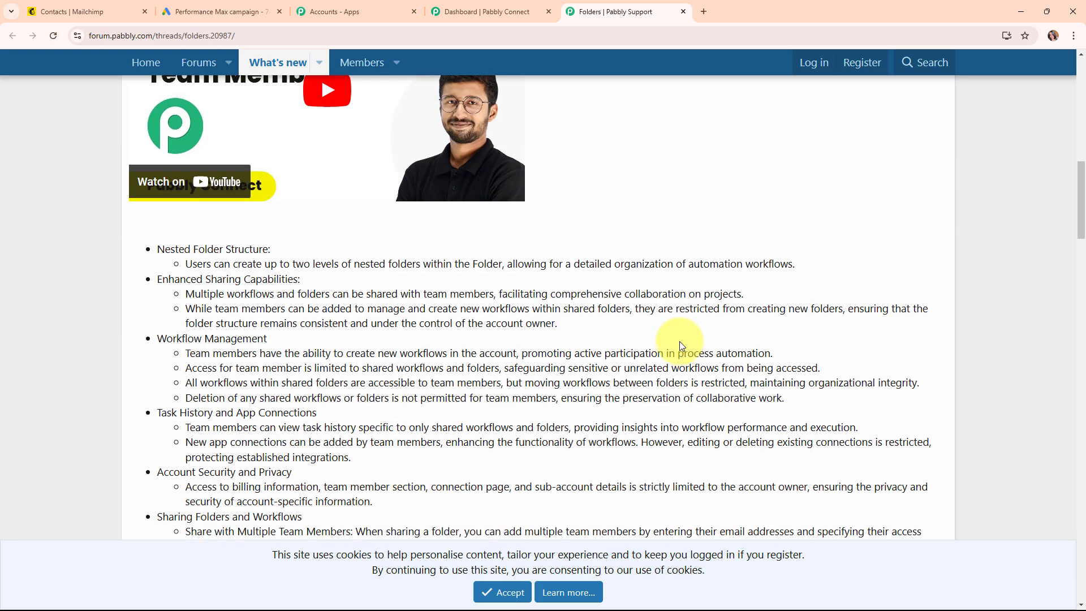
pyautogui.scroll(4, 680, 341)
pyautogui.scroll(3, 679, 341)
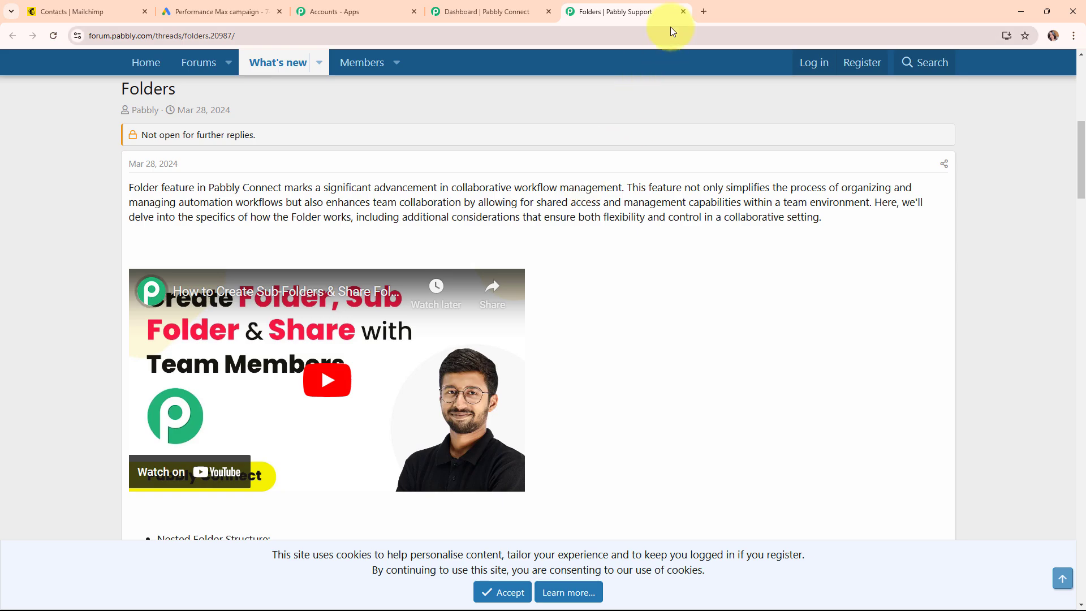
# - Close the forum page and create the new workflow
pyautogui.click(682, 12)
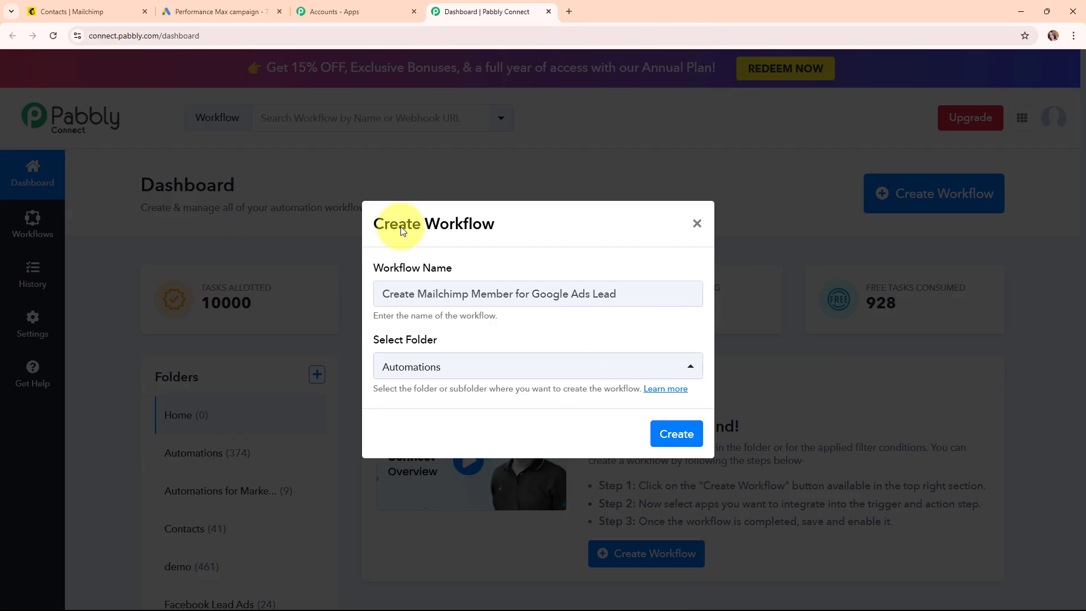
pyautogui.click(673, 436)
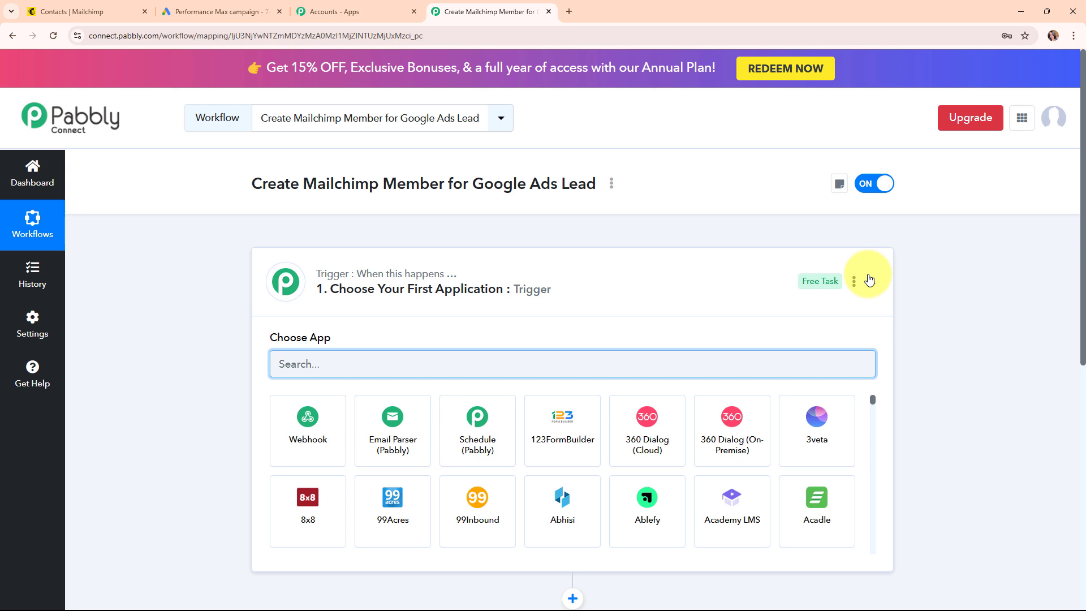
pyautogui.click(869, 279)
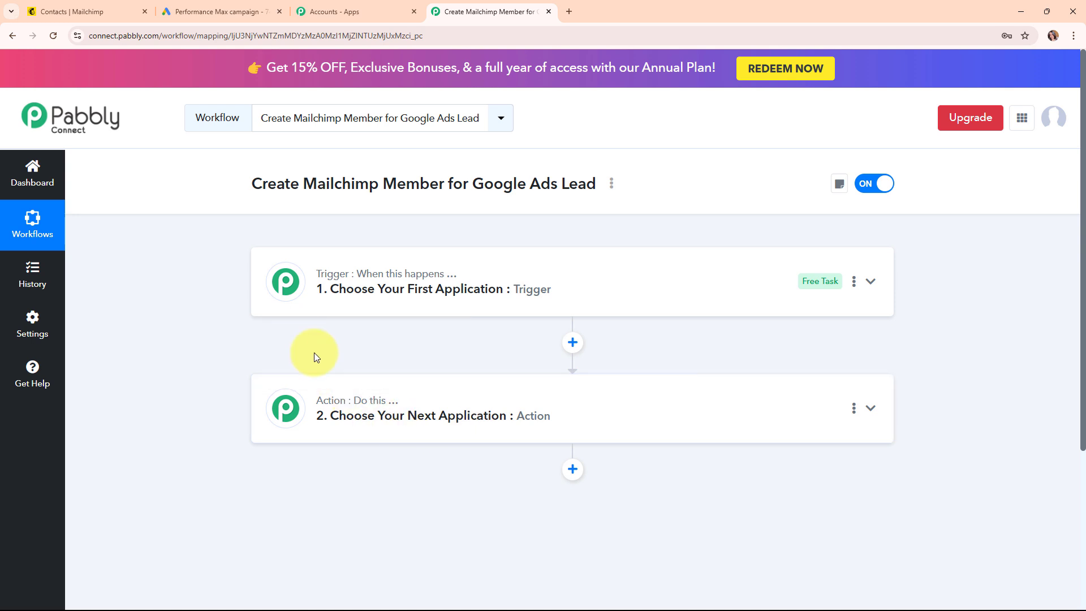
pyautogui.click(870, 283)
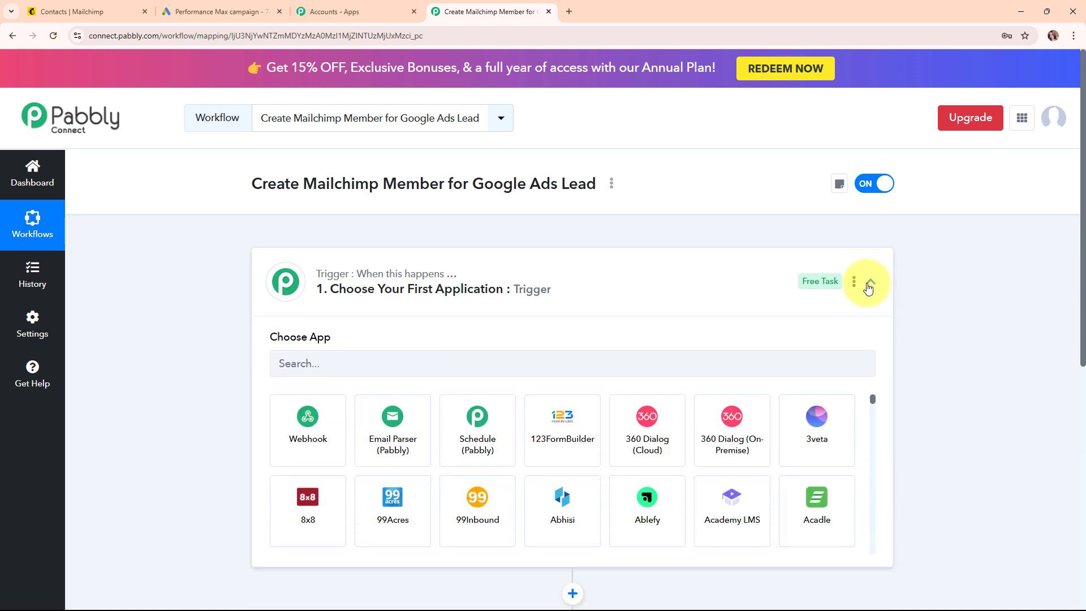
# - Search 'goo' and set Google Ads as the workflow's trigger app
pyautogui.click(405, 356)
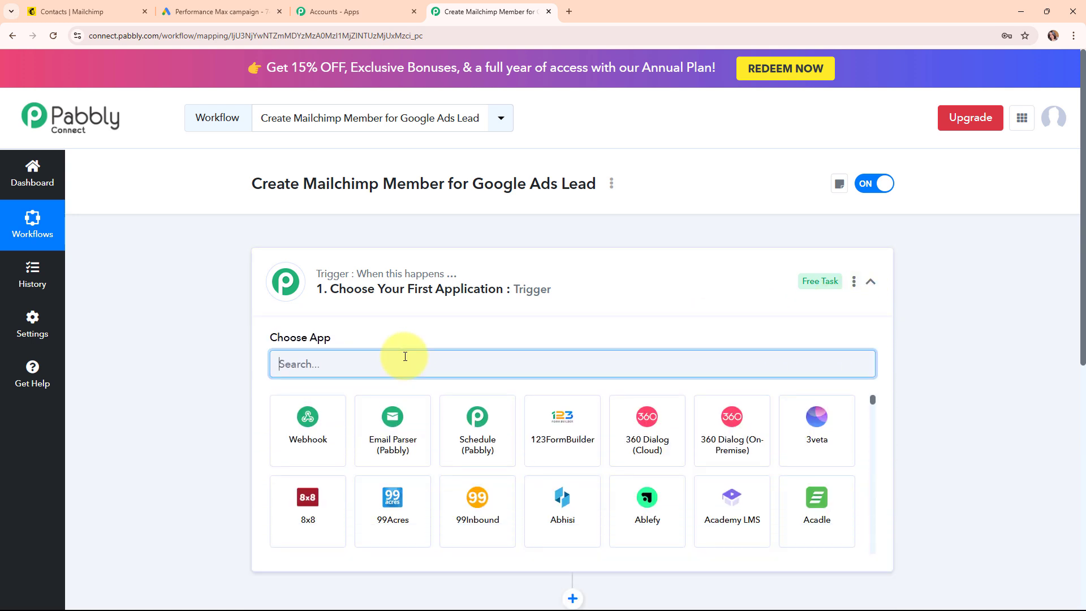
pyautogui.write('goo')
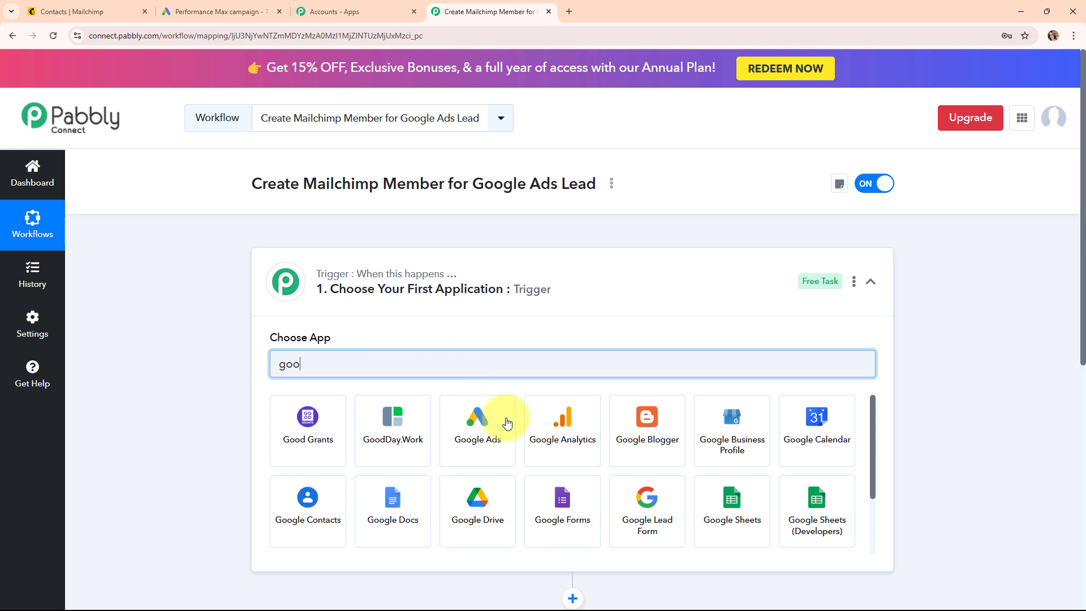
pyautogui.click(489, 435)
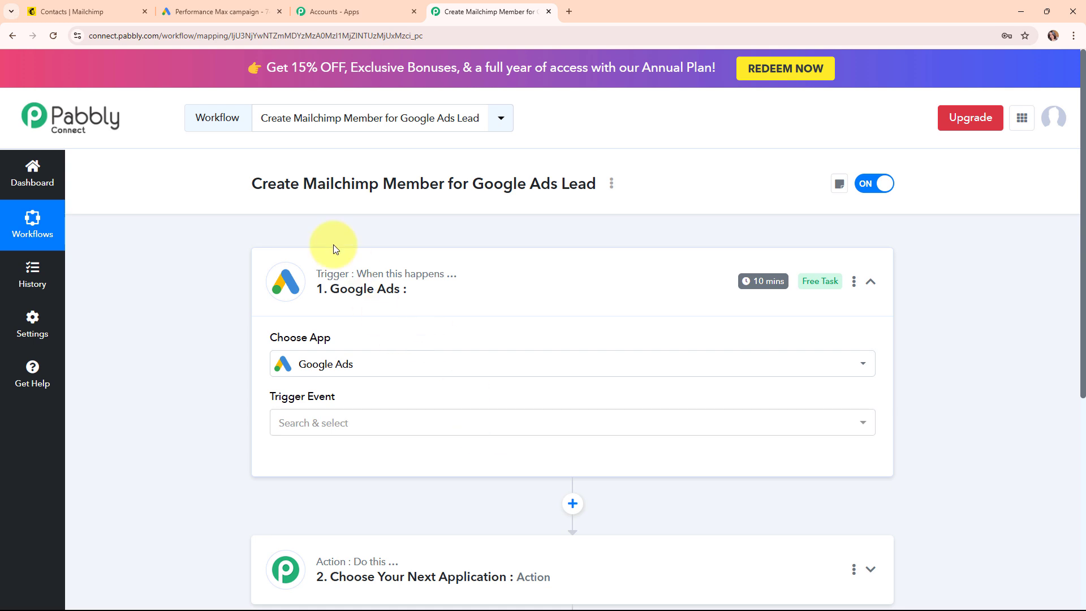
pyautogui.click(377, 436)
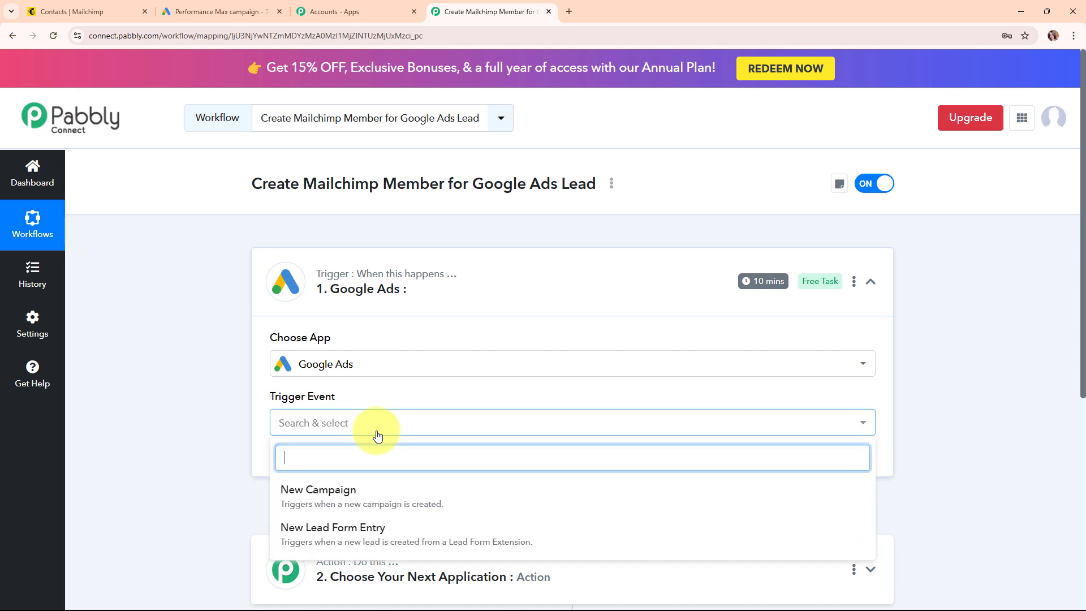
# - Set the trigger event to New Lead Form Entry and copy its webhook URL
pyautogui.click(384, 533)
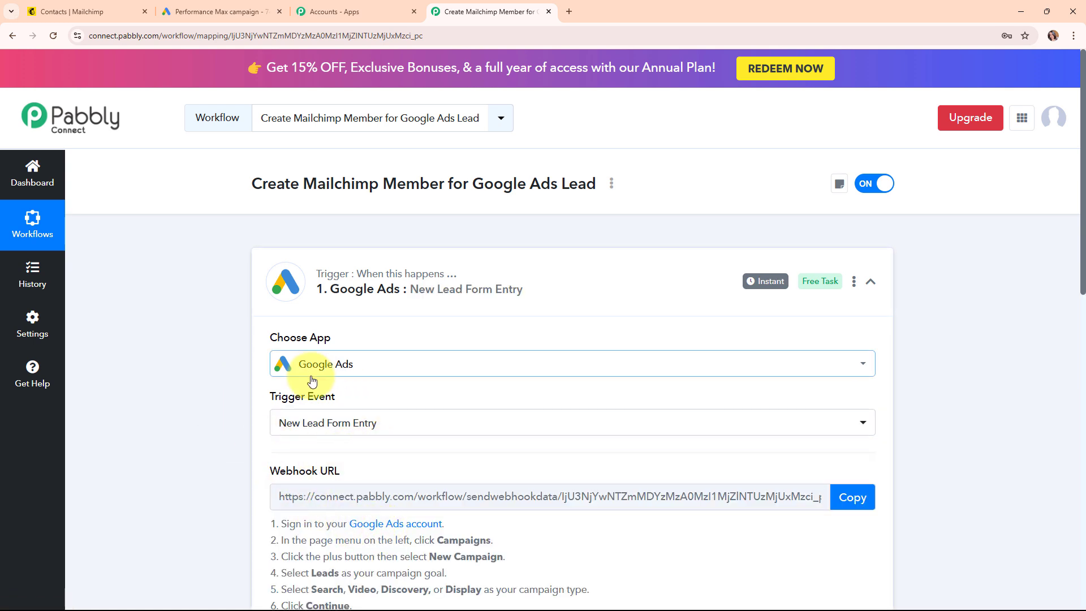
pyautogui.moveTo(357, 471)
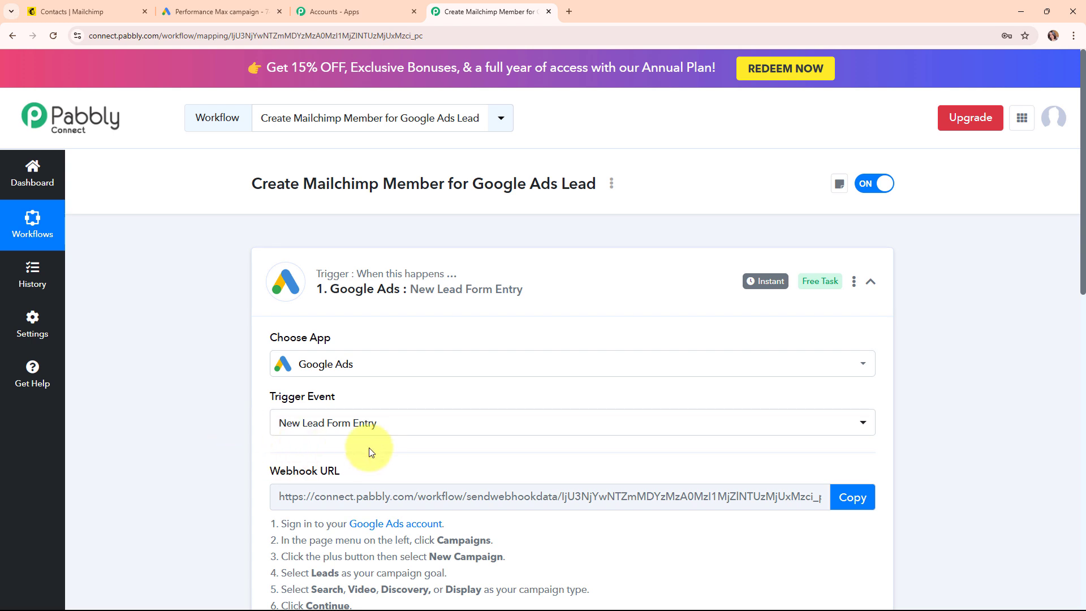
pyautogui.scroll(-3, 576, 473)
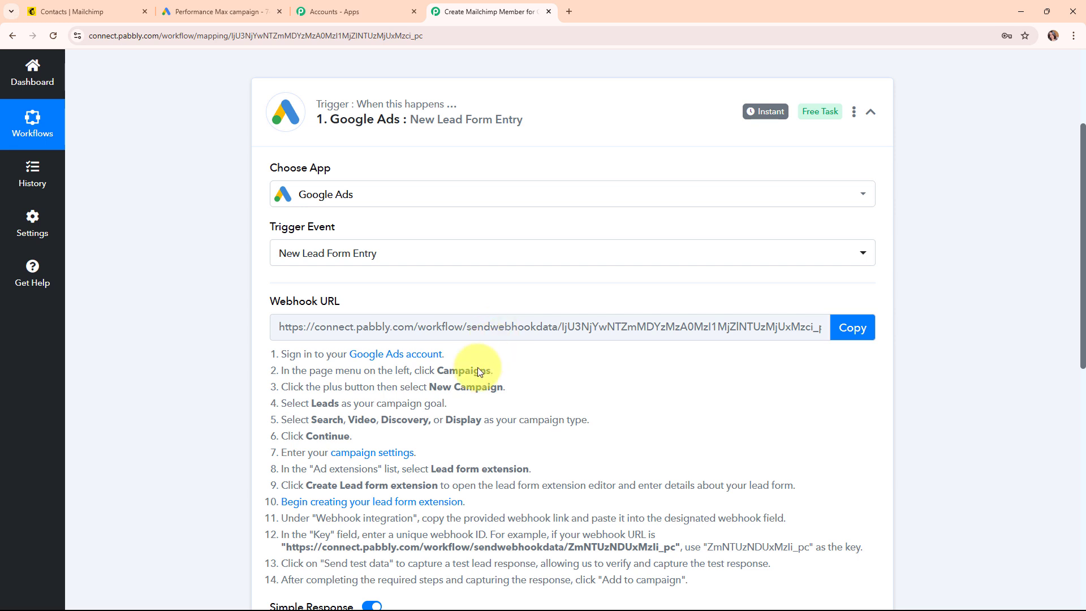
pyautogui.moveTo(282, 355); pyautogui.dragTo(857, 577)
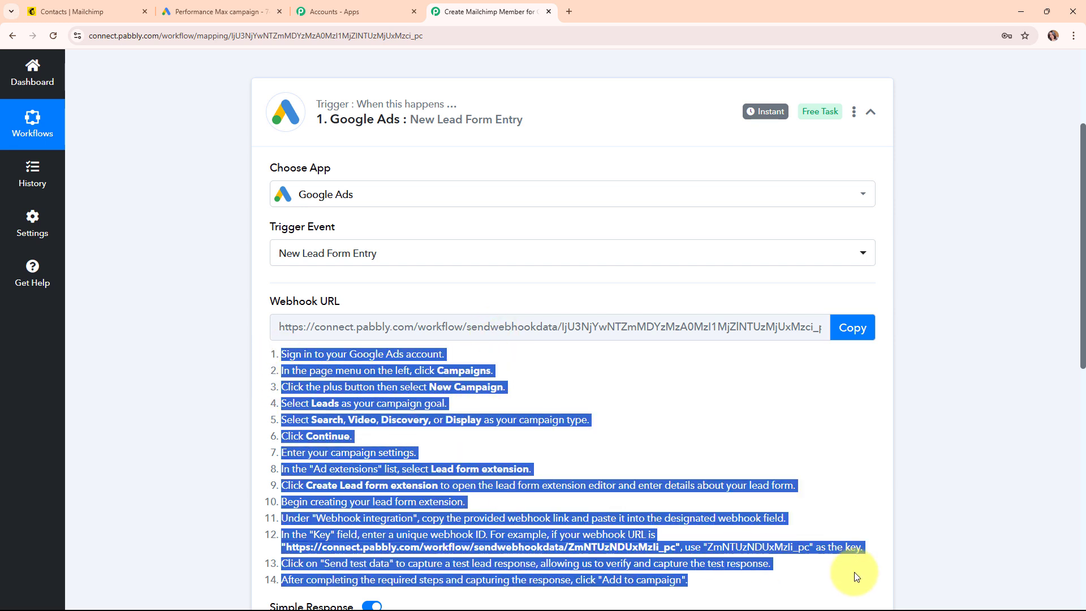
pyautogui.click(854, 327)
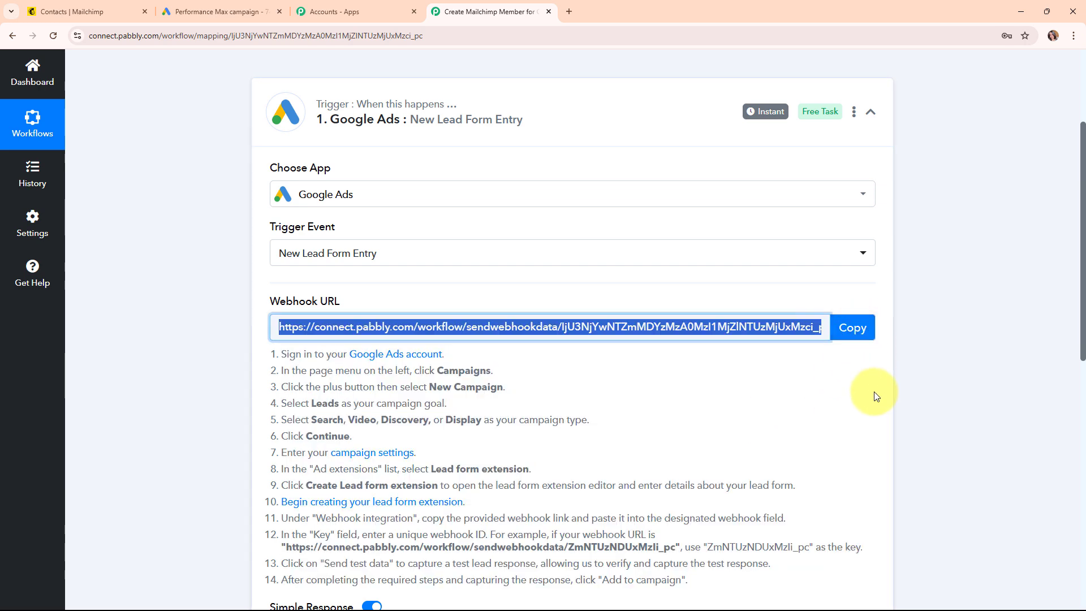
pyautogui.click(179, 5)
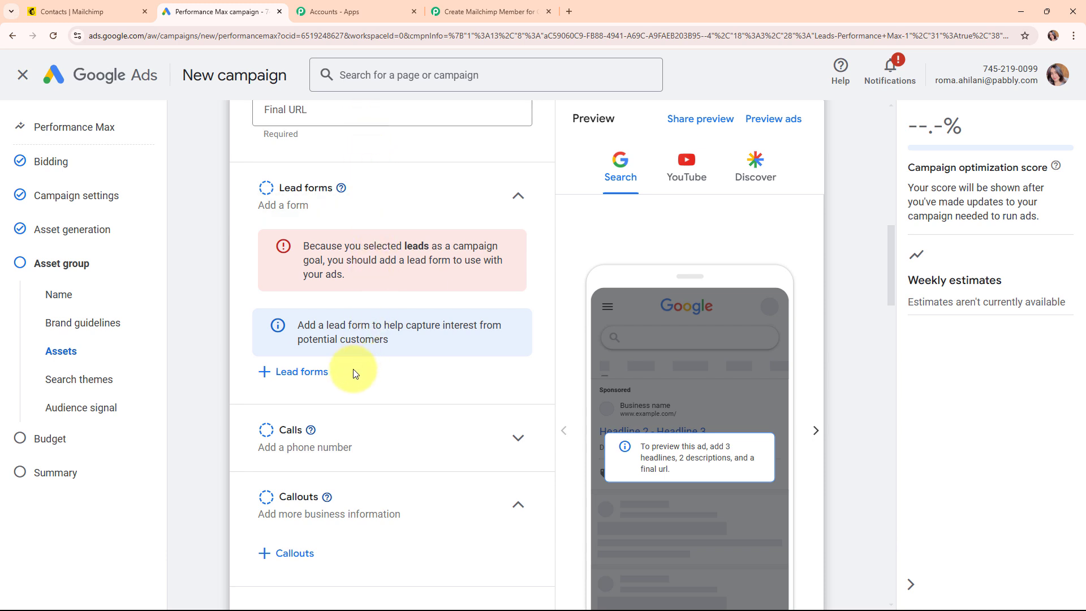
# - Add a lead form to the campaign with business name ABC Company
pyautogui.click(301, 372)
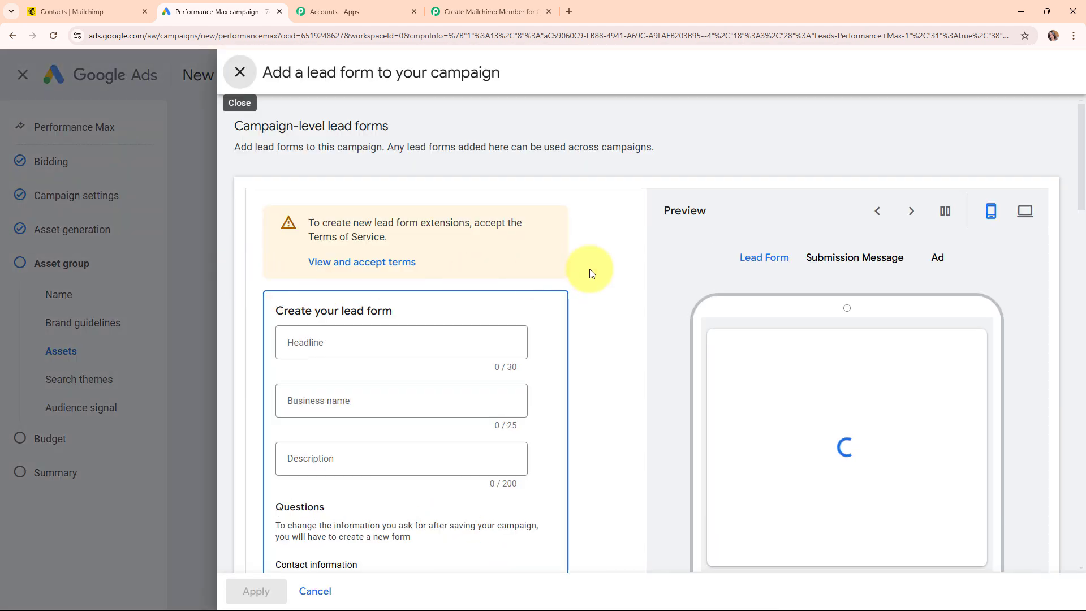
pyautogui.scroll(-2, 592, 274)
pyautogui.scroll(-1, 589, 269)
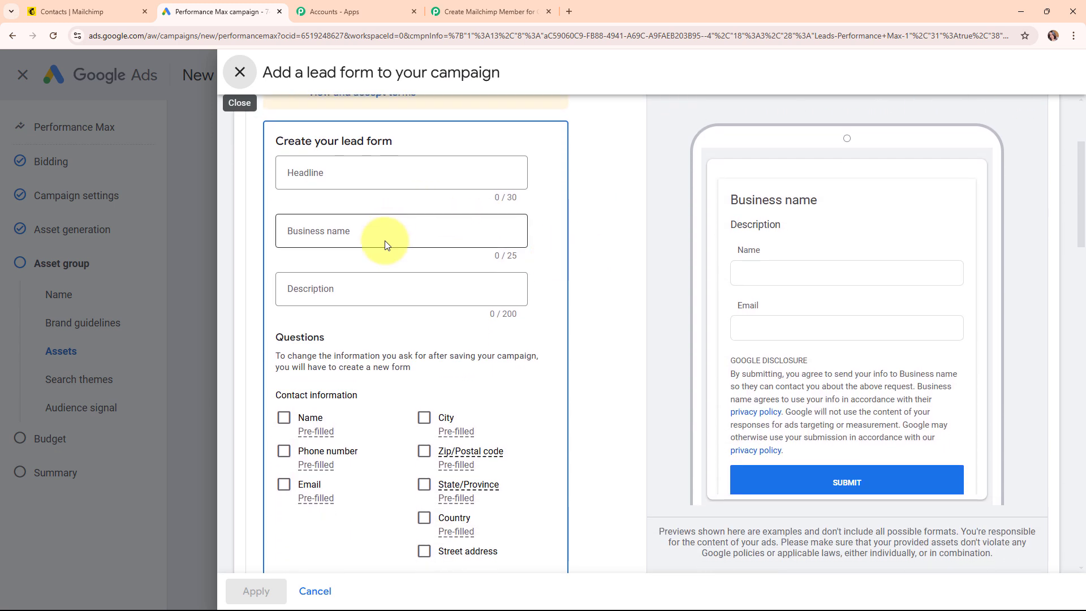
pyautogui.click(385, 241)
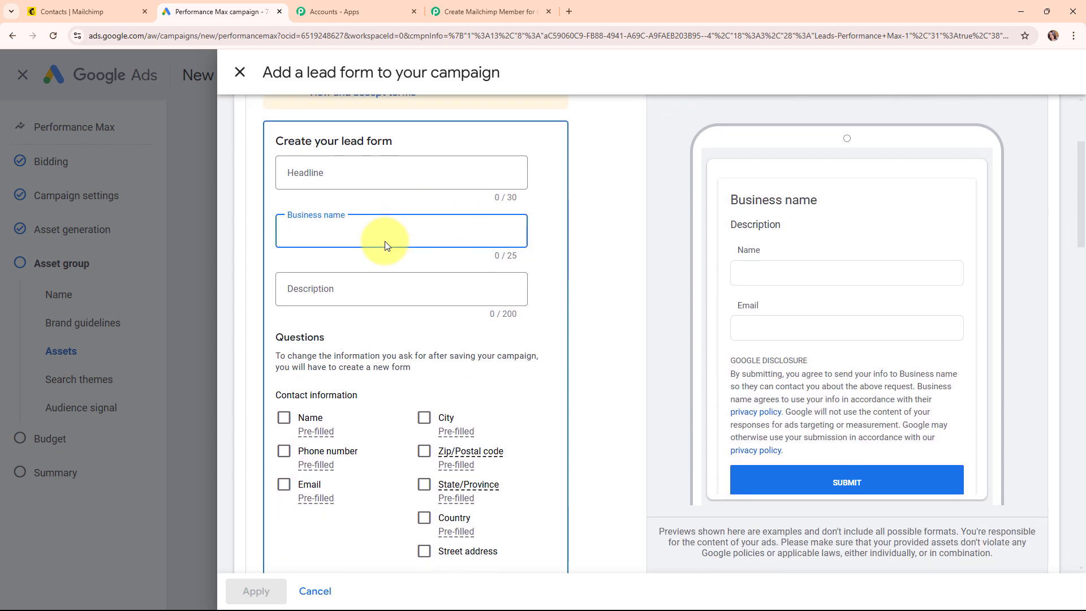
pyautogui.write('ABC Company')
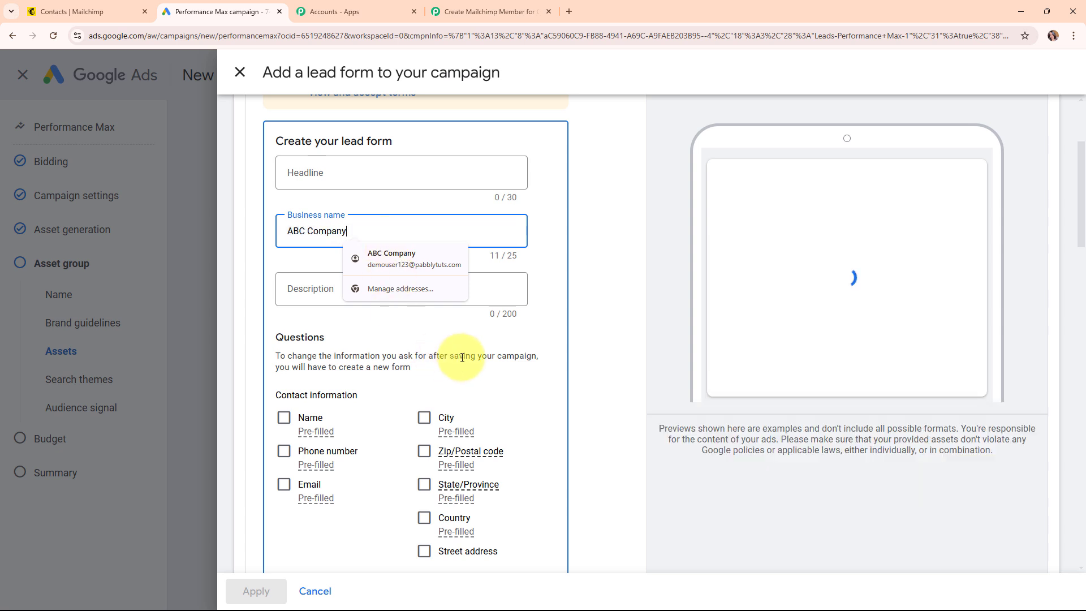
# - Have the form ask for first and last name, phone number, email and city
pyautogui.scroll(-2, 521, 322)
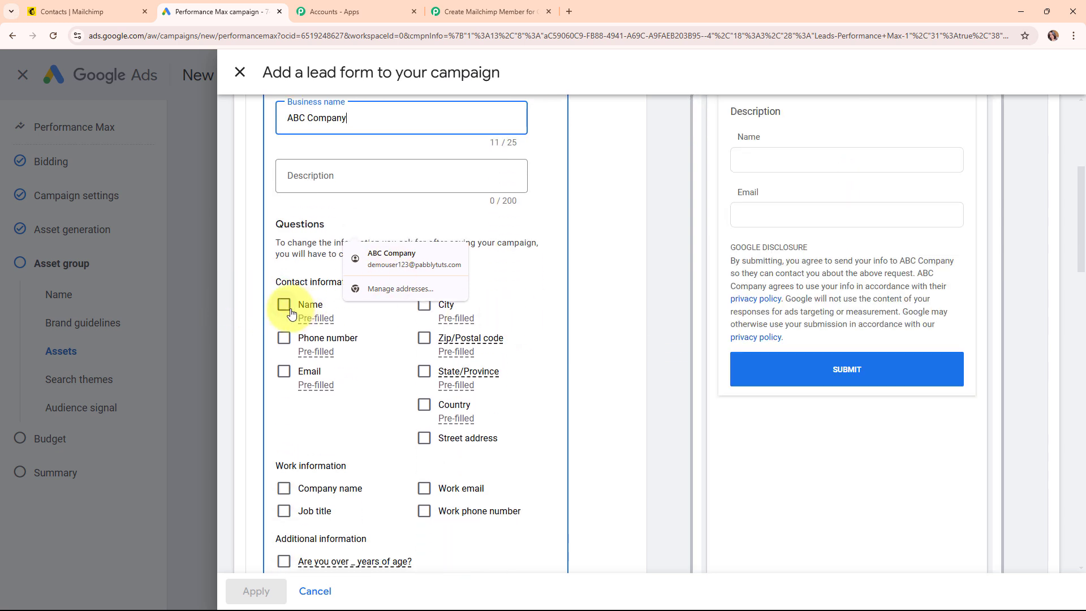
pyautogui.click(286, 305)
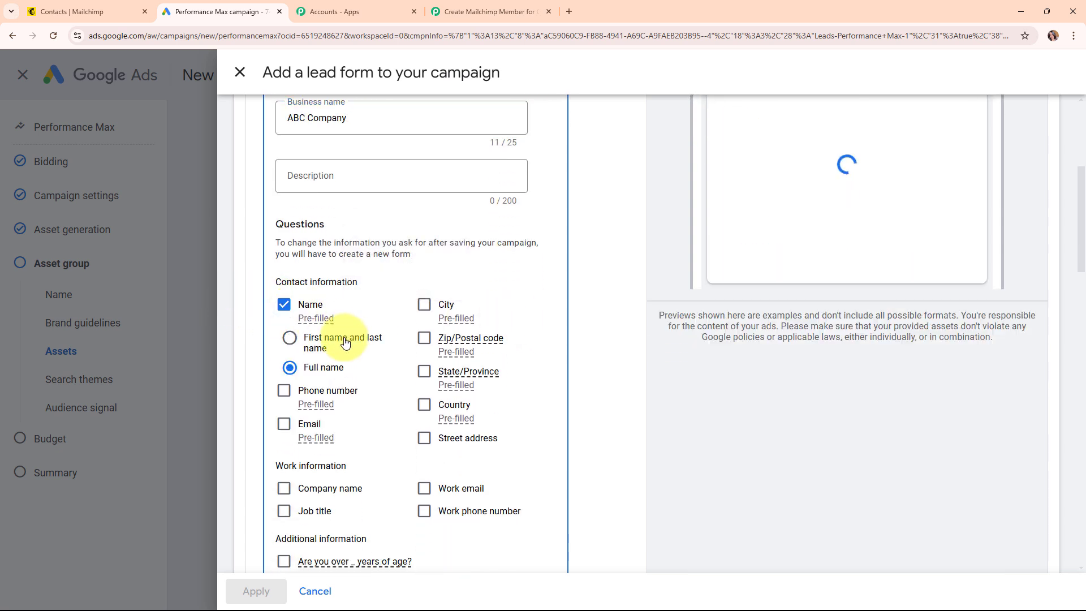
pyautogui.click(345, 342)
pyautogui.click(285, 392)
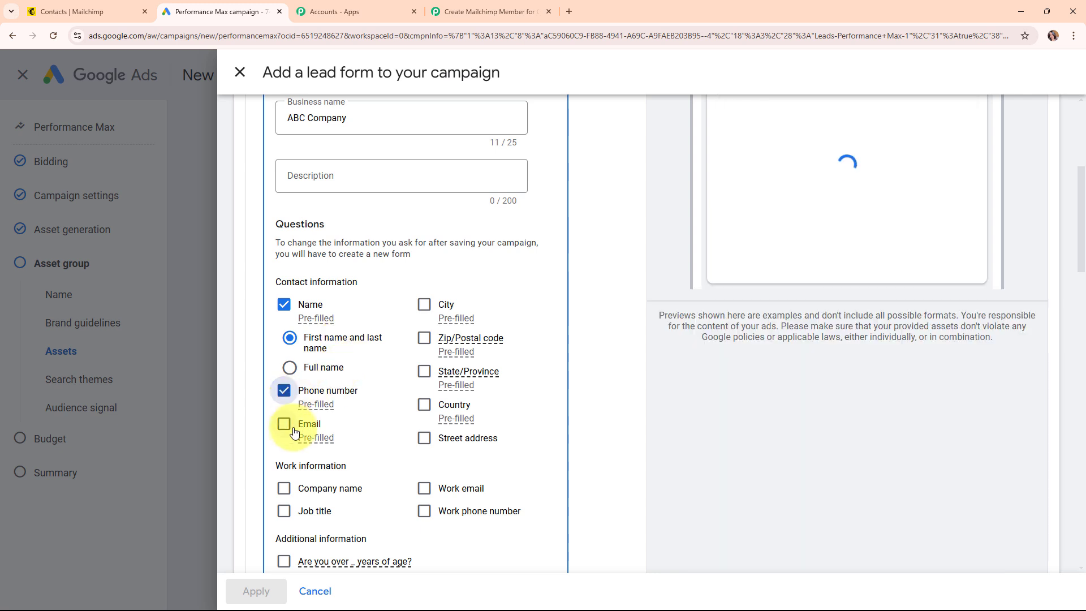
pyautogui.click(284, 424)
pyautogui.click(424, 305)
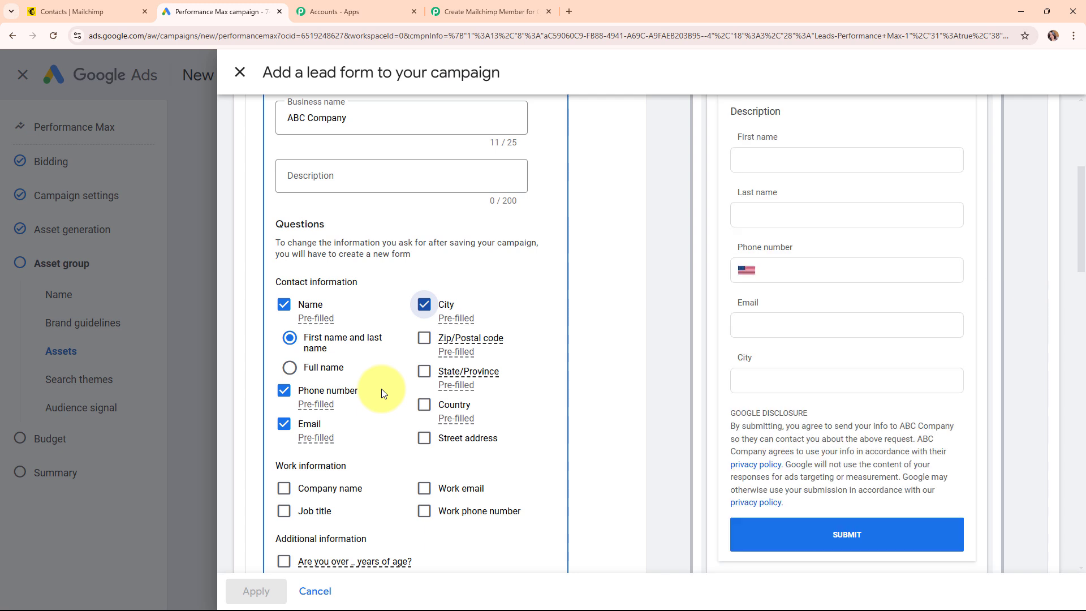
pyautogui.scroll(-4, 358, 308)
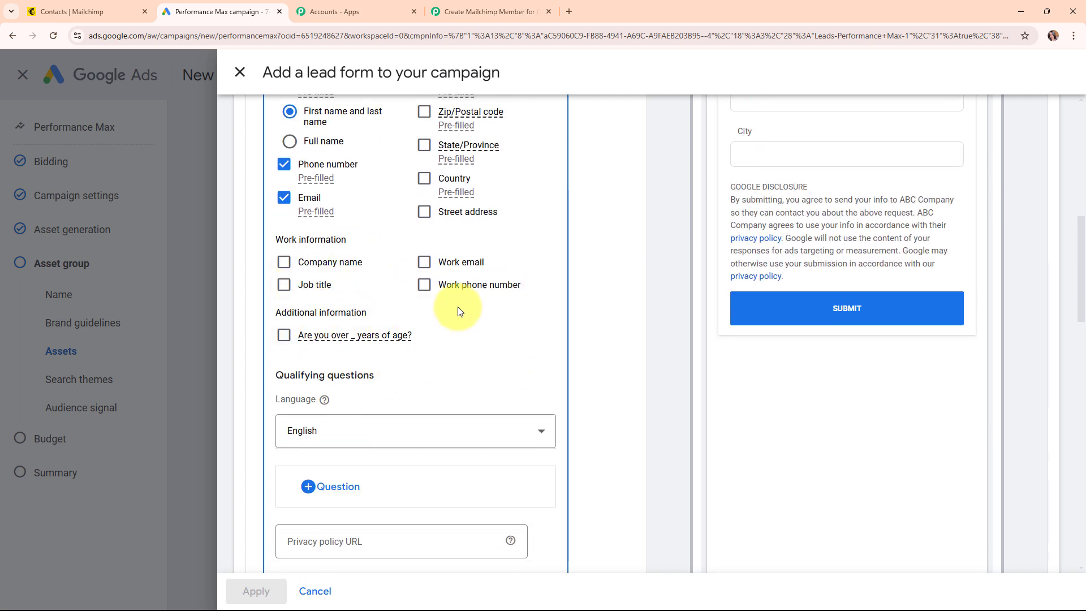
pyautogui.scroll(-7, 457, 307)
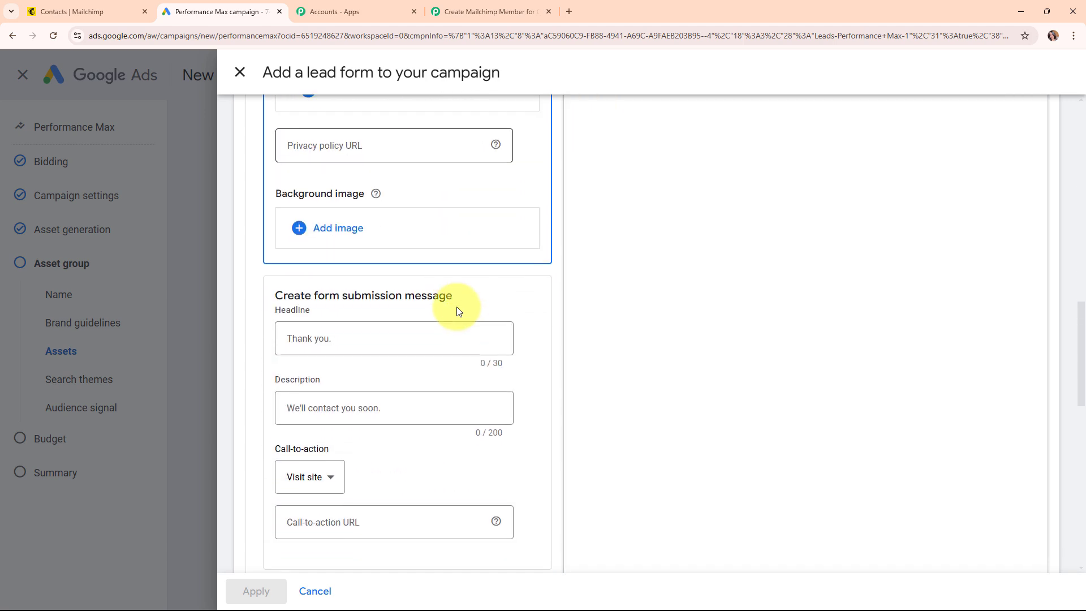
pyautogui.scroll(-7, 456, 307)
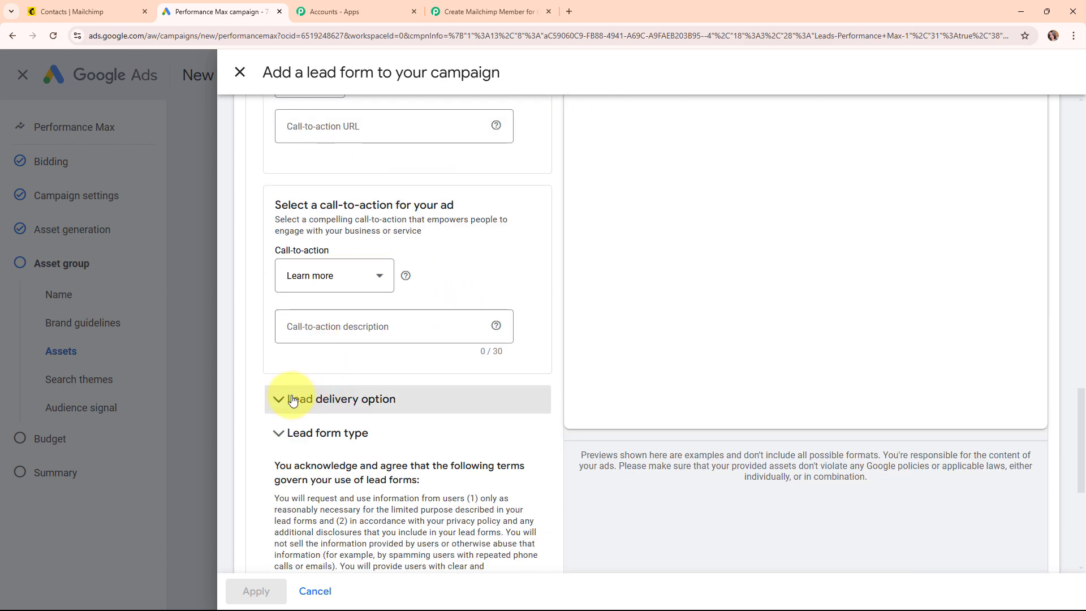
pyautogui.click(393, 409)
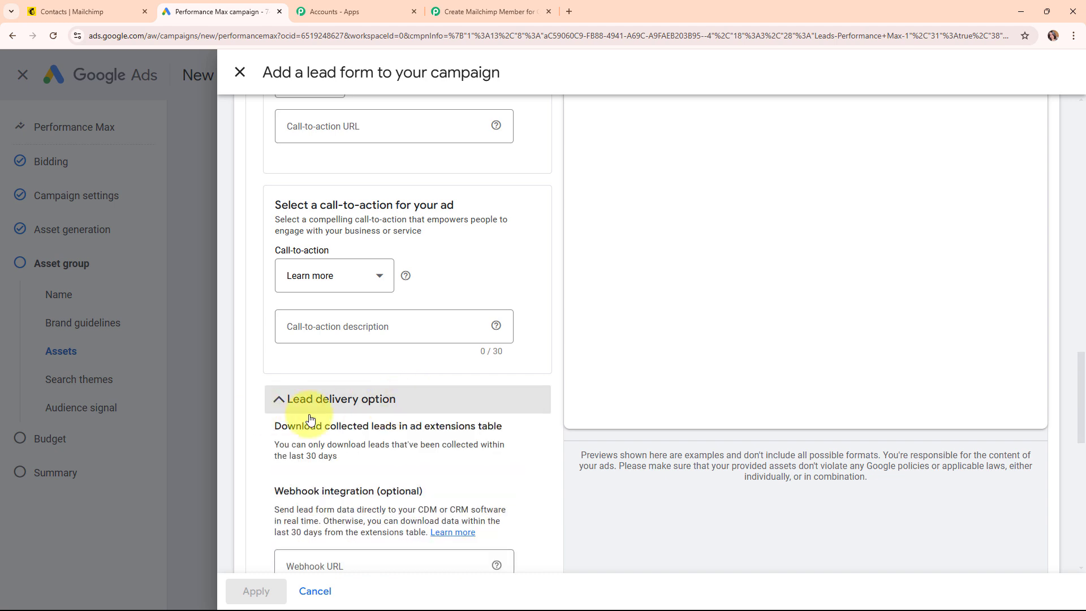
pyautogui.scroll(-1, 480, 413)
pyautogui.scroll(-3, 481, 417)
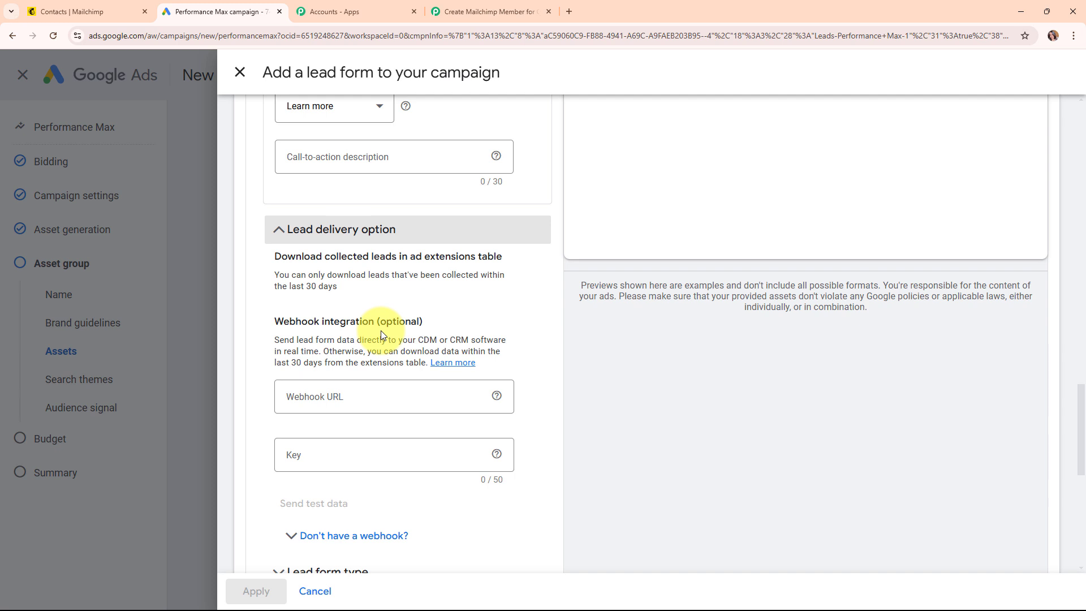
pyautogui.click(347, 400)
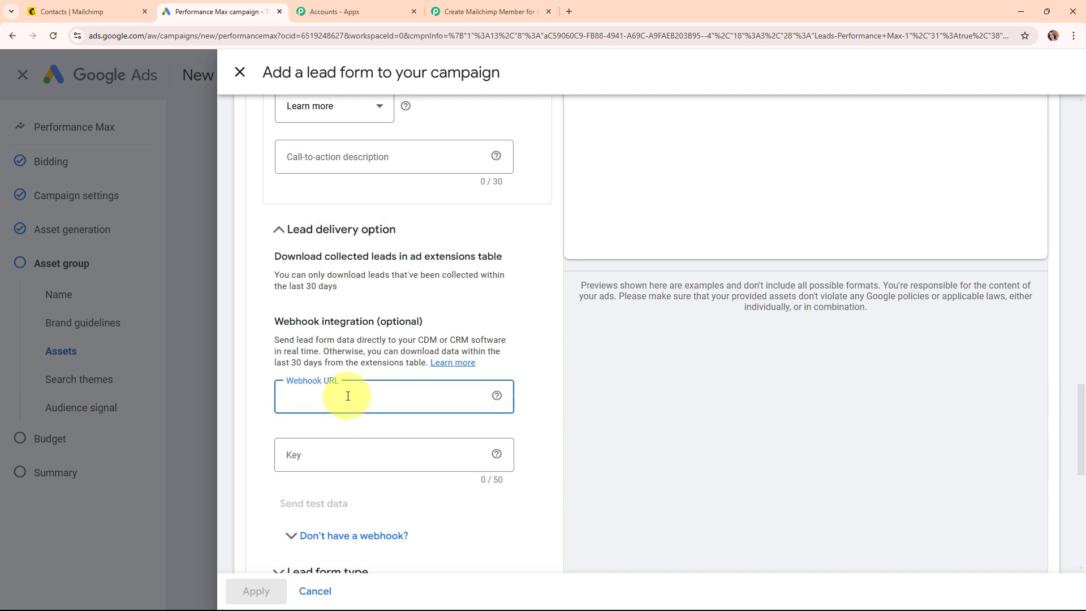
pyautogui.hotkey('ctrl', 'v')
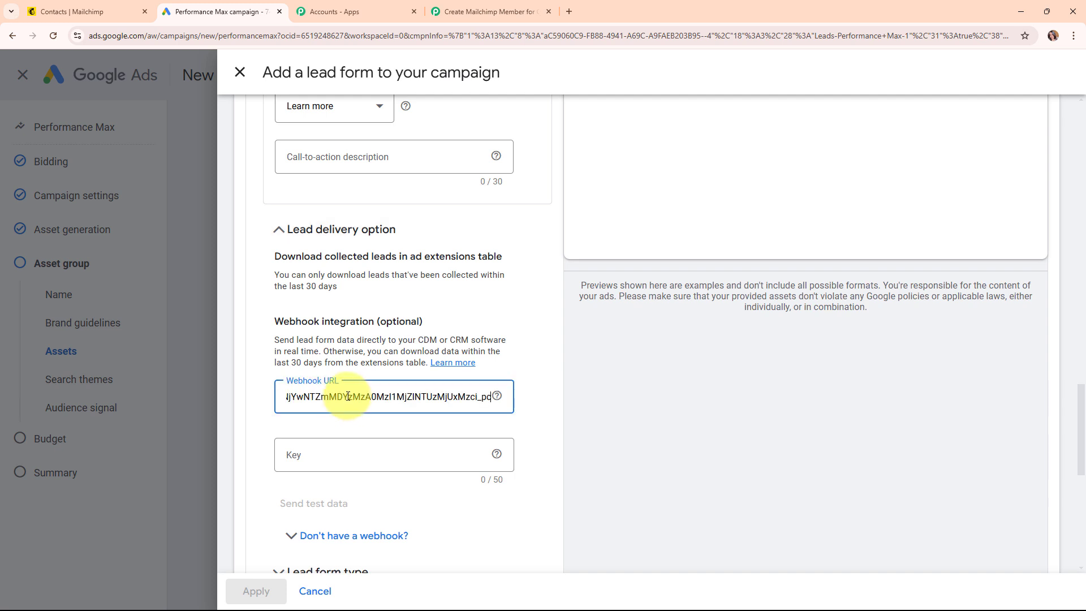
pyautogui.click(346, 453)
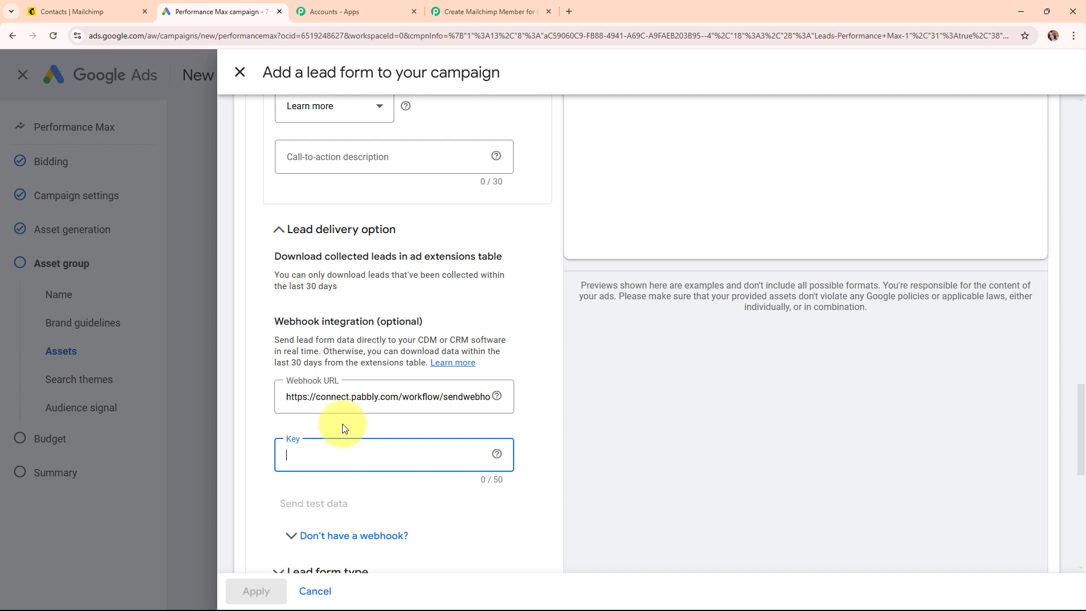
pyautogui.write('Test')
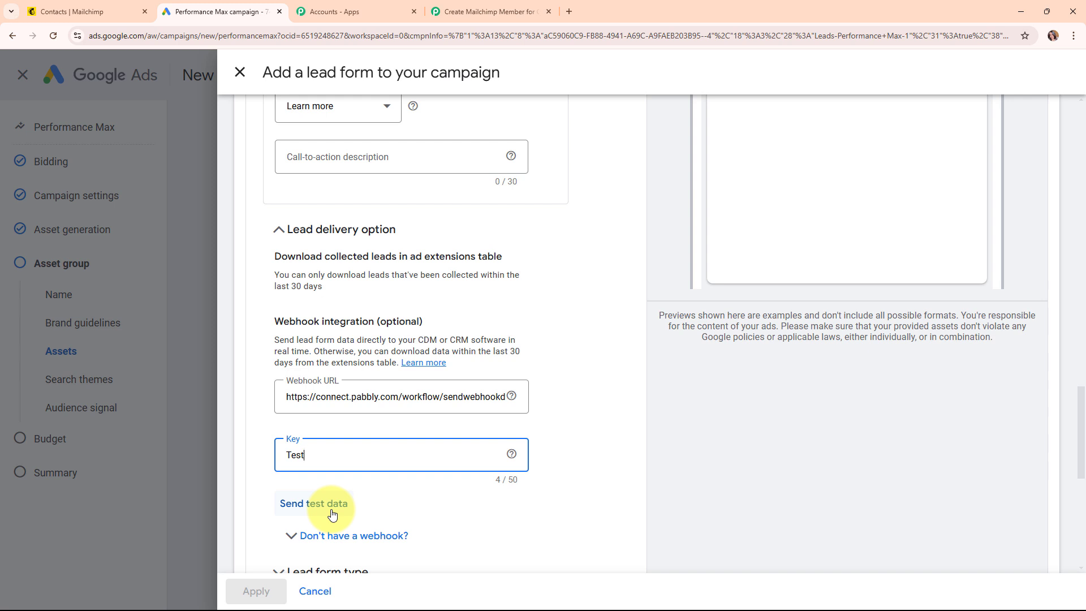
# - Send test lead data to the webhook and confirm it was sent
pyautogui.scroll(8, 866, 270)
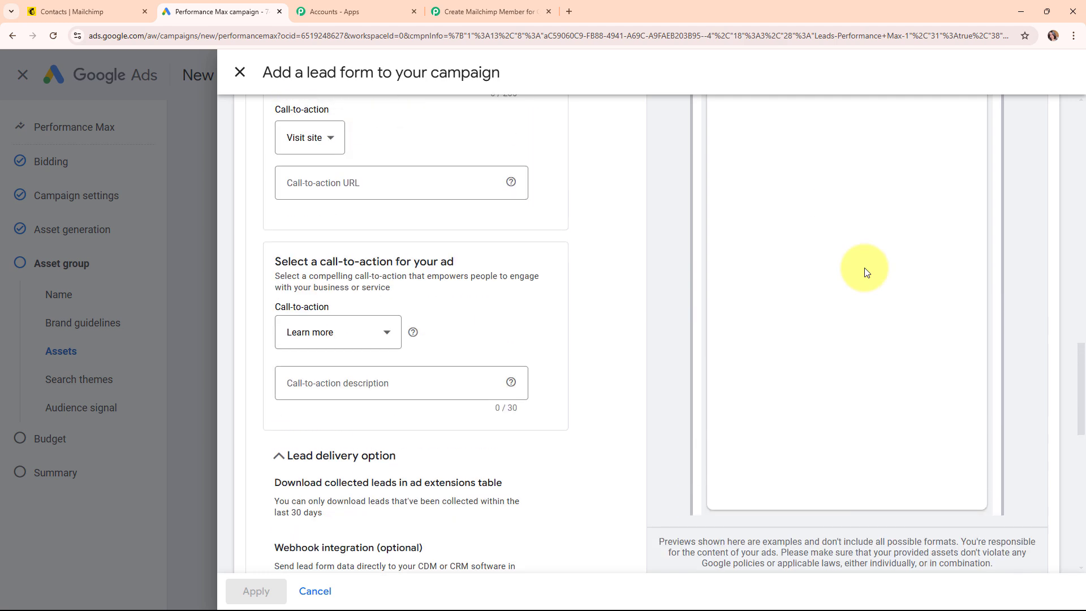
pyautogui.scroll(10, 870, 281)
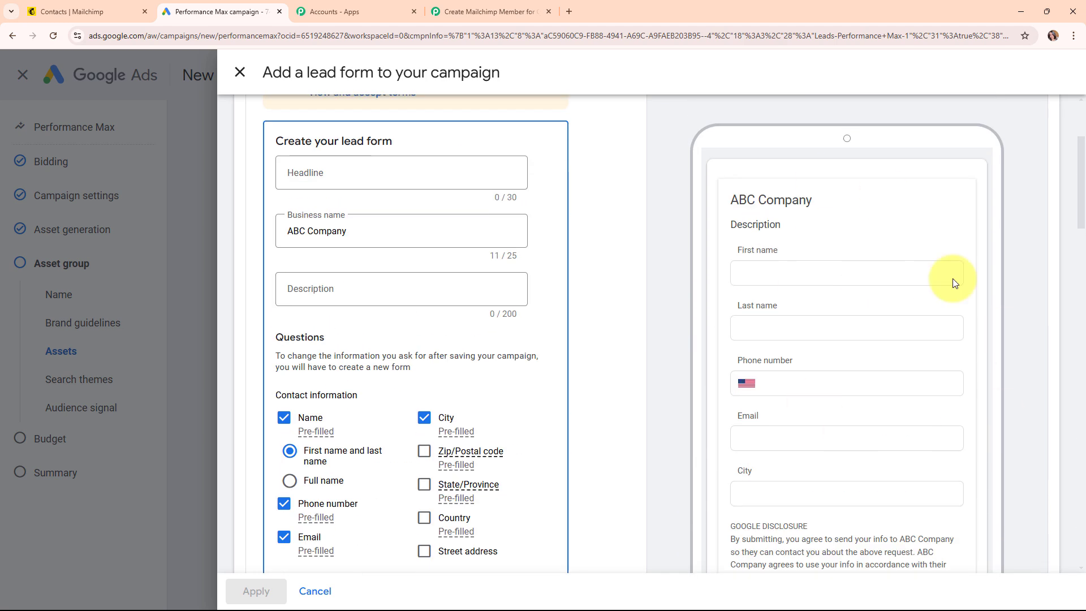
pyautogui.scroll(-15, 685, 407)
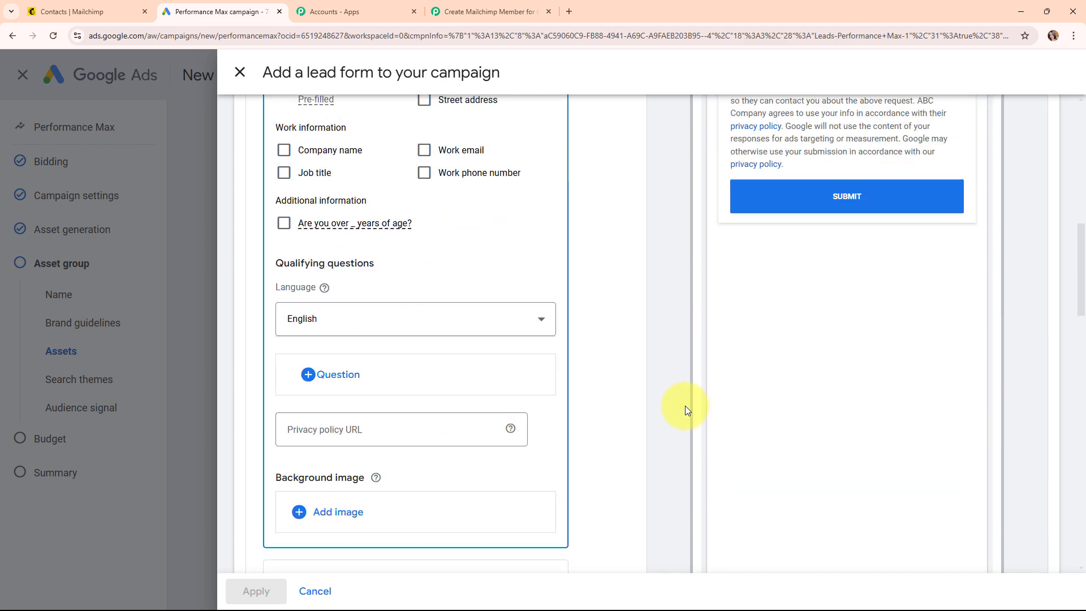
pyautogui.scroll(-11, 685, 405)
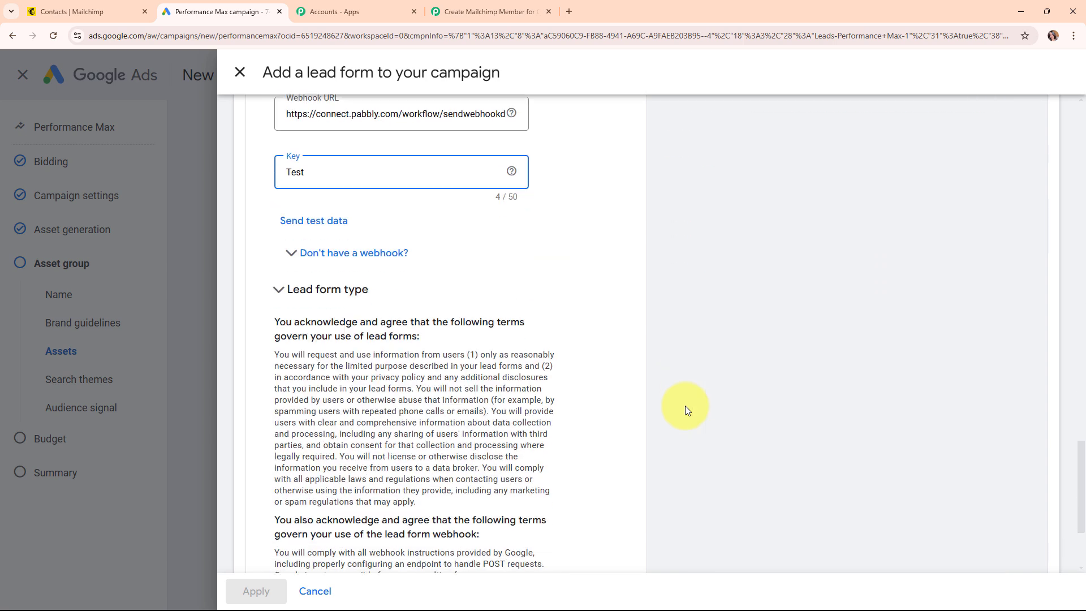
pyautogui.click(308, 226)
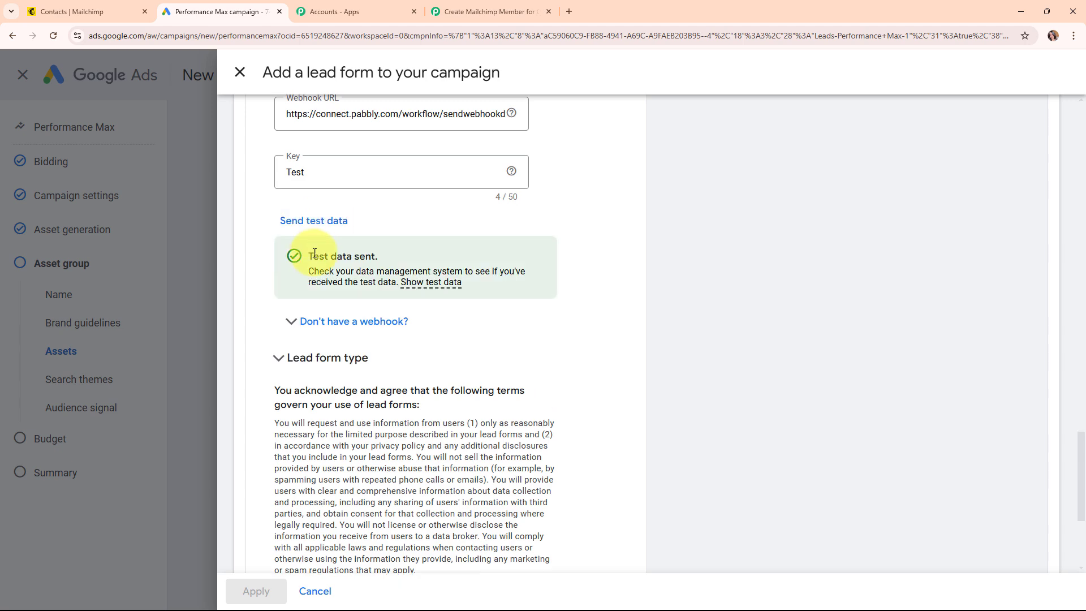
pyautogui.moveTo(310, 254); pyautogui.dragTo(386, 257)
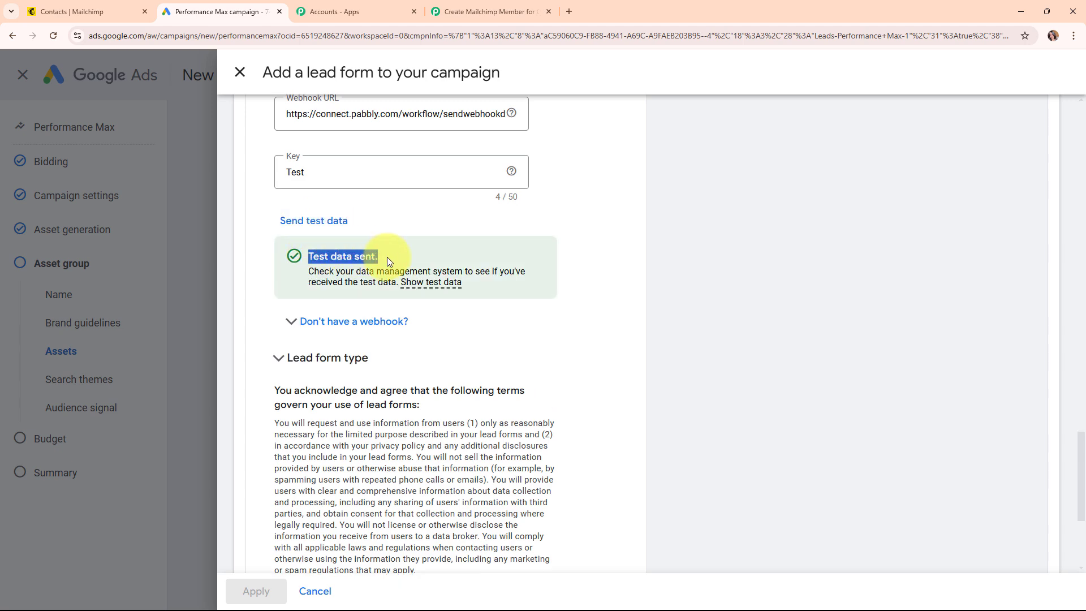
pyautogui.click(472, 12)
# - Inspect the test lead's city (Mountain View), email, phone, LastName and FirstName values
pyautogui.scroll(-10, 747, 396)
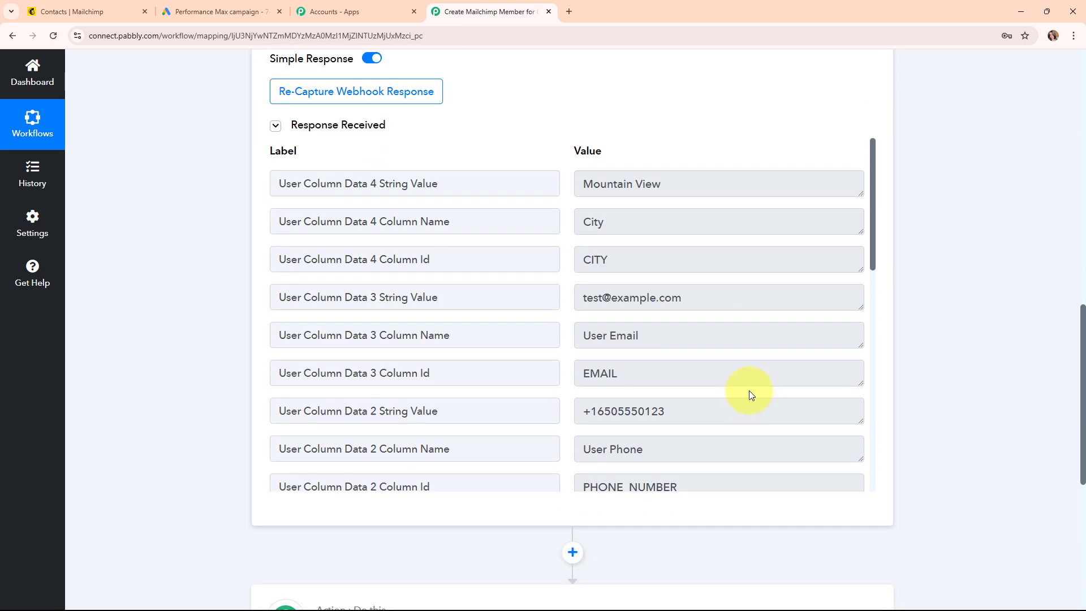
pyautogui.tripleClick(727, 180)
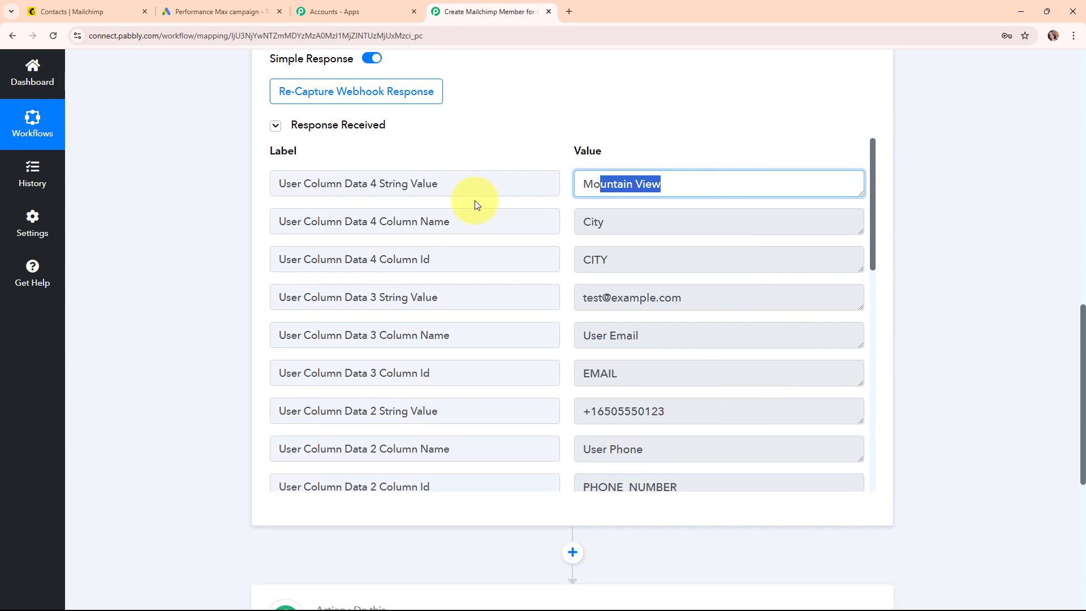
pyautogui.tripleClick(698, 294)
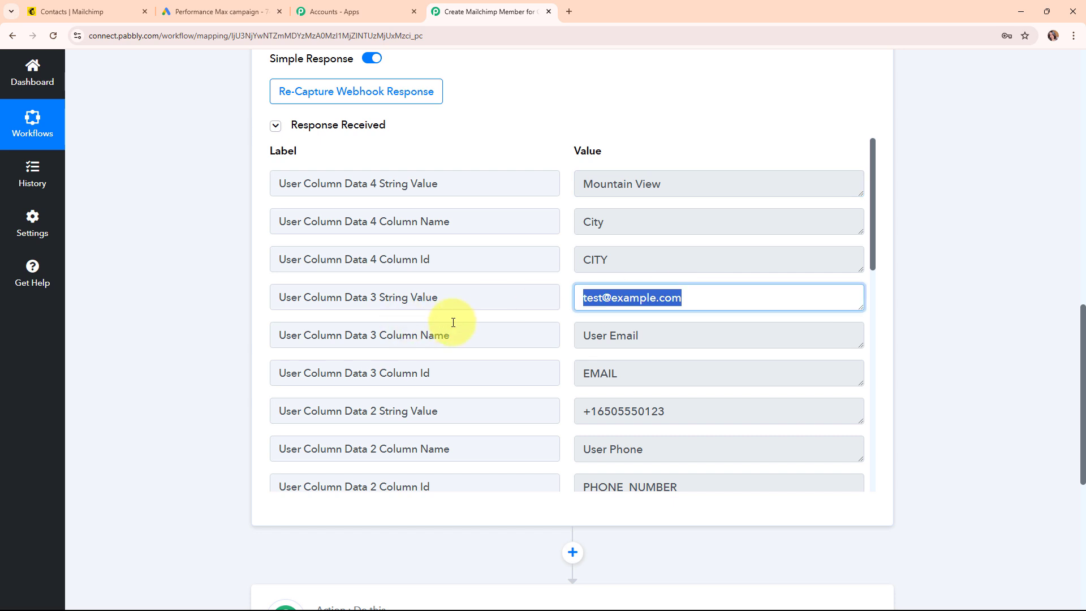
pyautogui.scroll(-1, 644, 335)
pyautogui.scroll(-1, 644, 335)
pyautogui.tripleClick(686, 303)
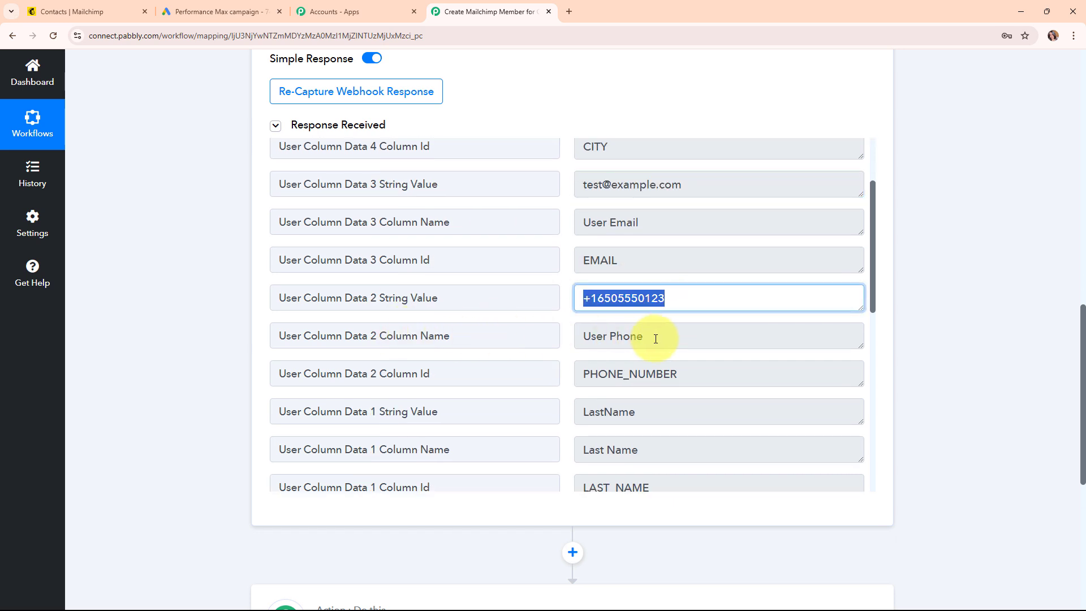
pyautogui.scroll(-2, 654, 335)
pyautogui.tripleClick(700, 242)
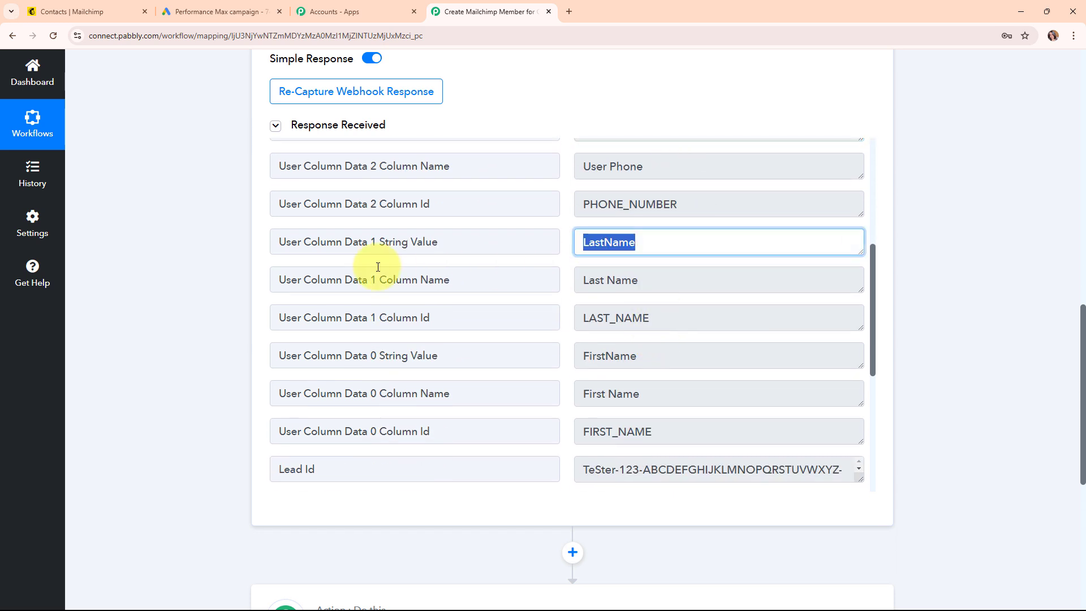
pyautogui.tripleClick(654, 355)
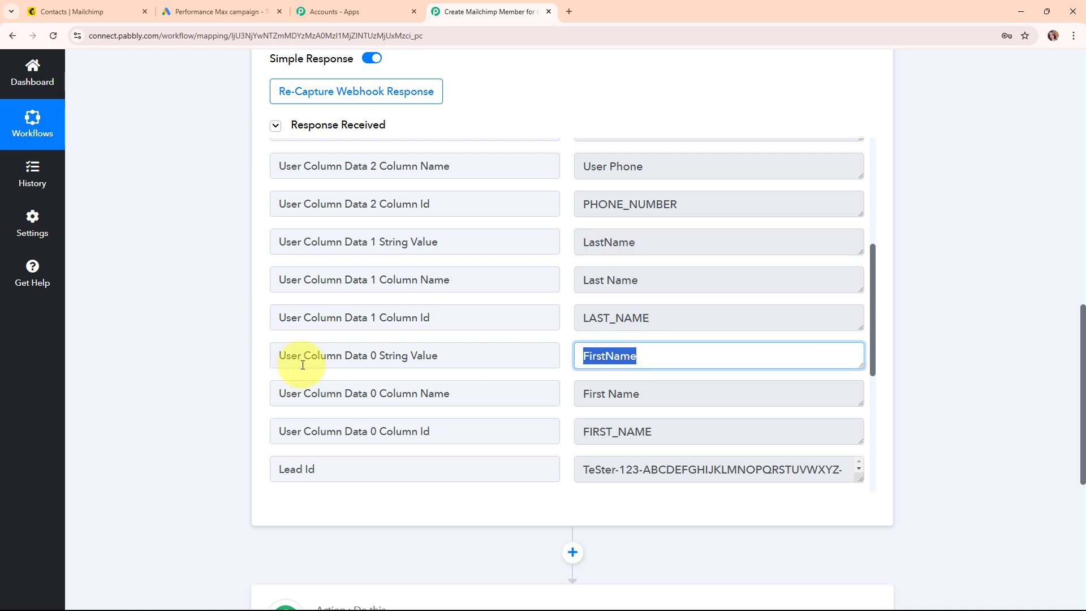
pyautogui.scroll(-5, 667, 379)
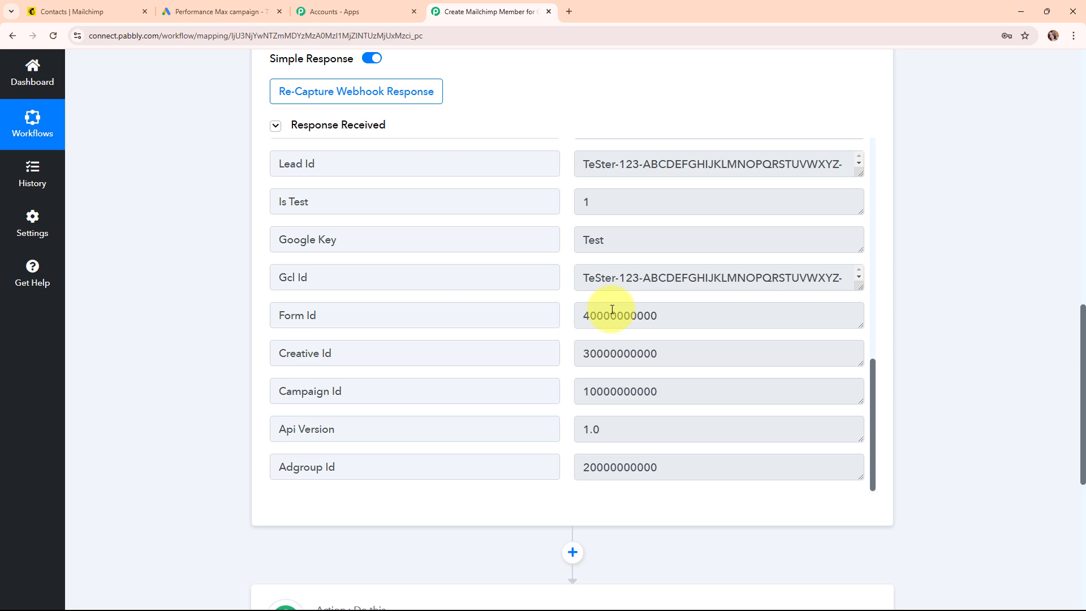
# - Collapse the Google Ads trigger step to show the workflow outline
pyautogui.scroll(8, 936, 203)
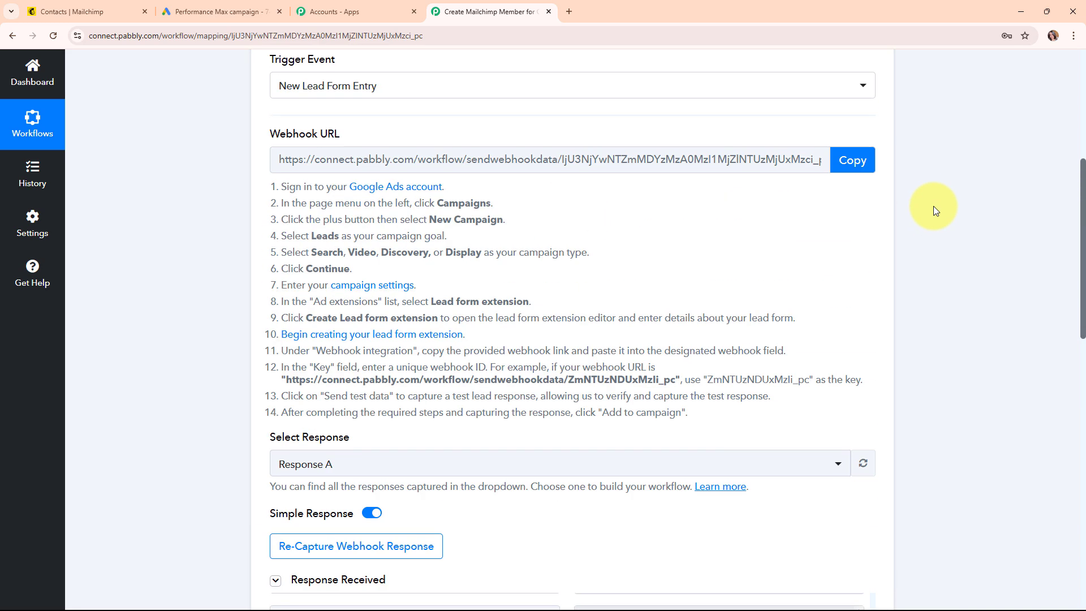
pyautogui.scroll(4, 905, 192)
pyautogui.click(869, 169)
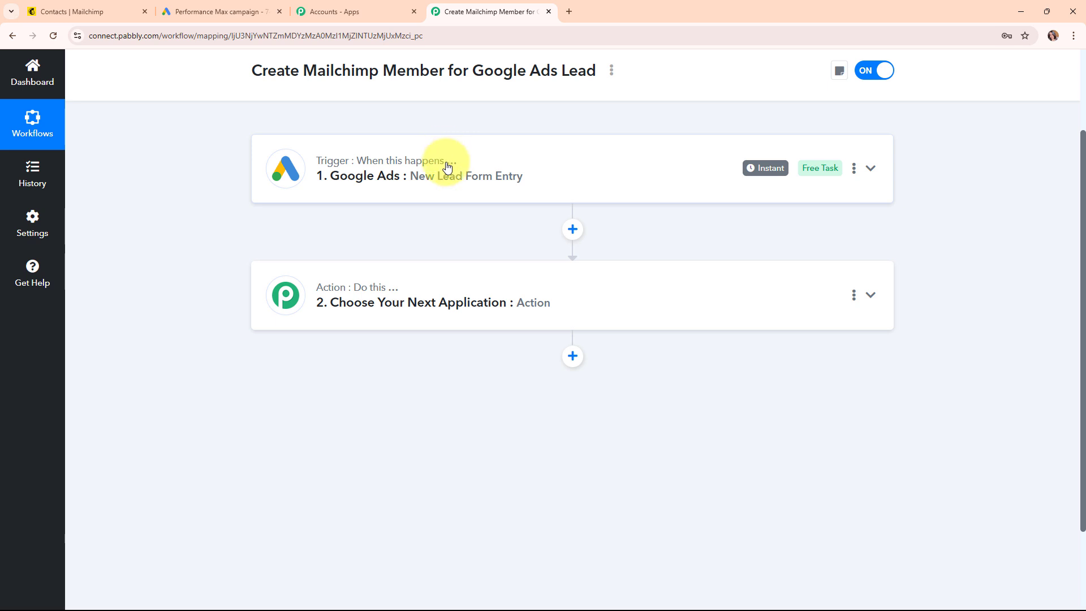
# - Search 'mai' and choose Mailchimp as the action app
pyautogui.click(489, 290)
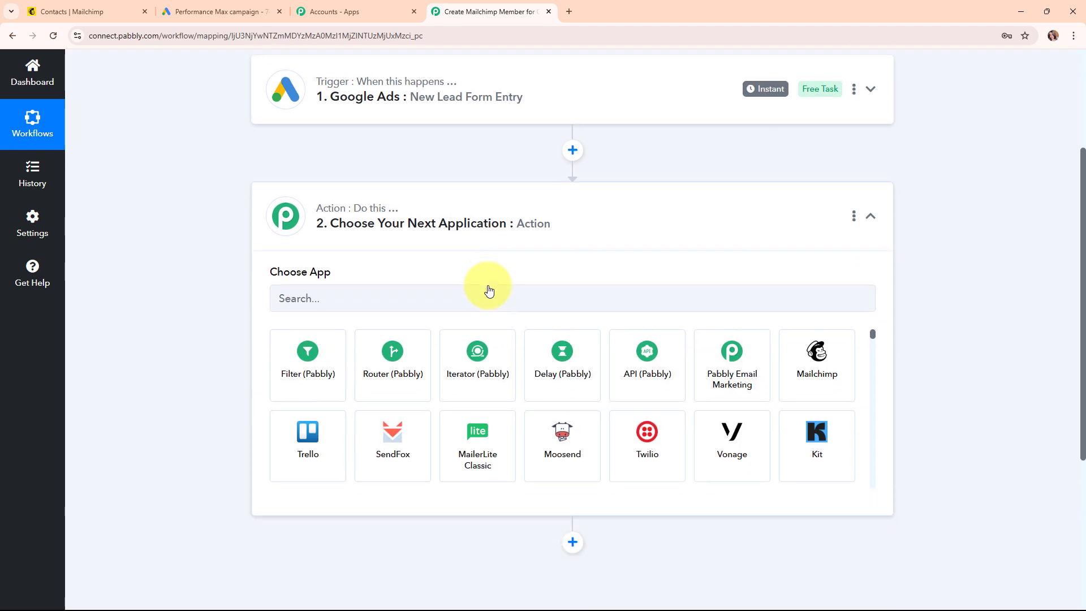
pyautogui.click(470, 295)
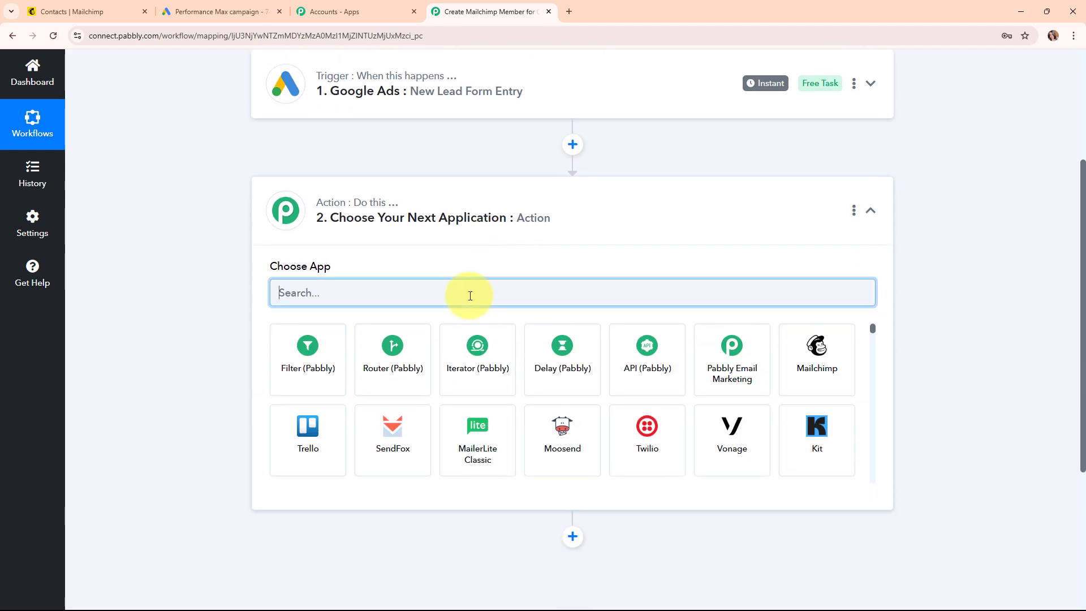
pyautogui.write('mai')
pyautogui.click(408, 378)
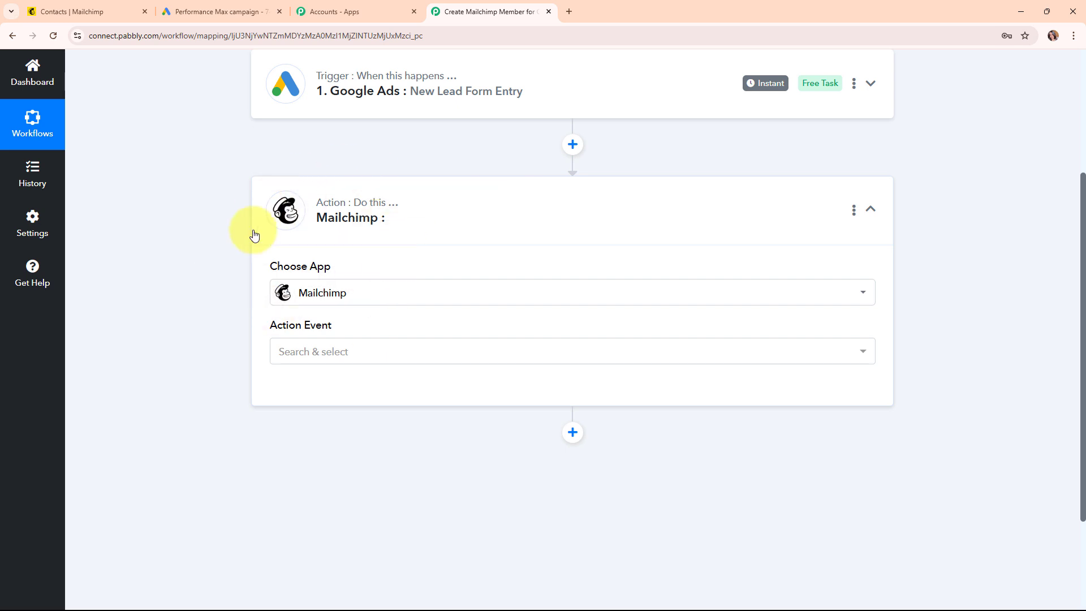
# - Set the action event to Add New Member with Custom Fields and begin connecting Mailchimp
pyautogui.click(296, 355)
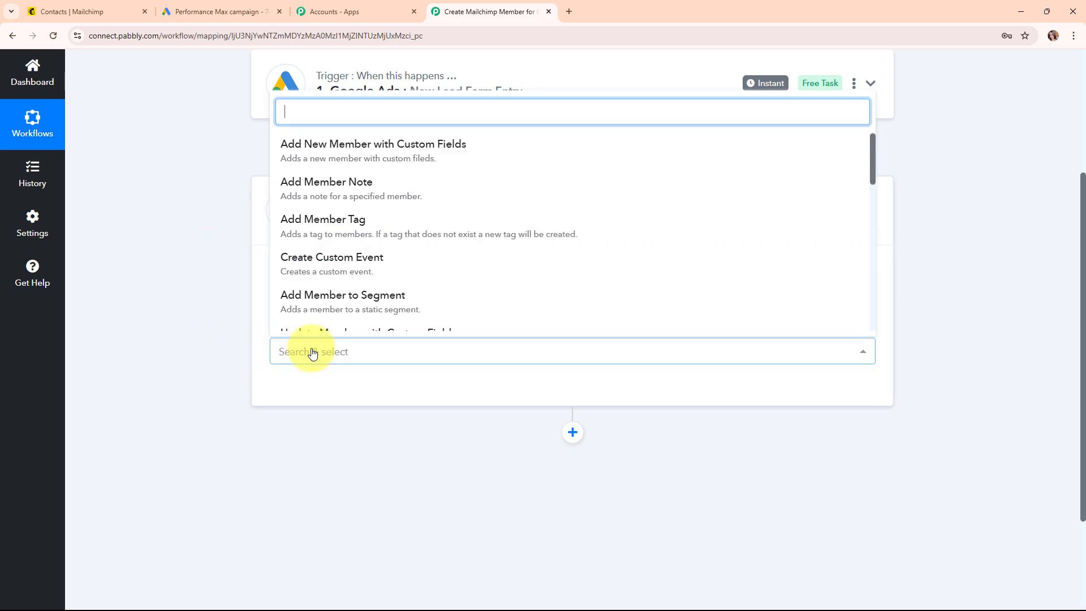
pyautogui.click(366, 149)
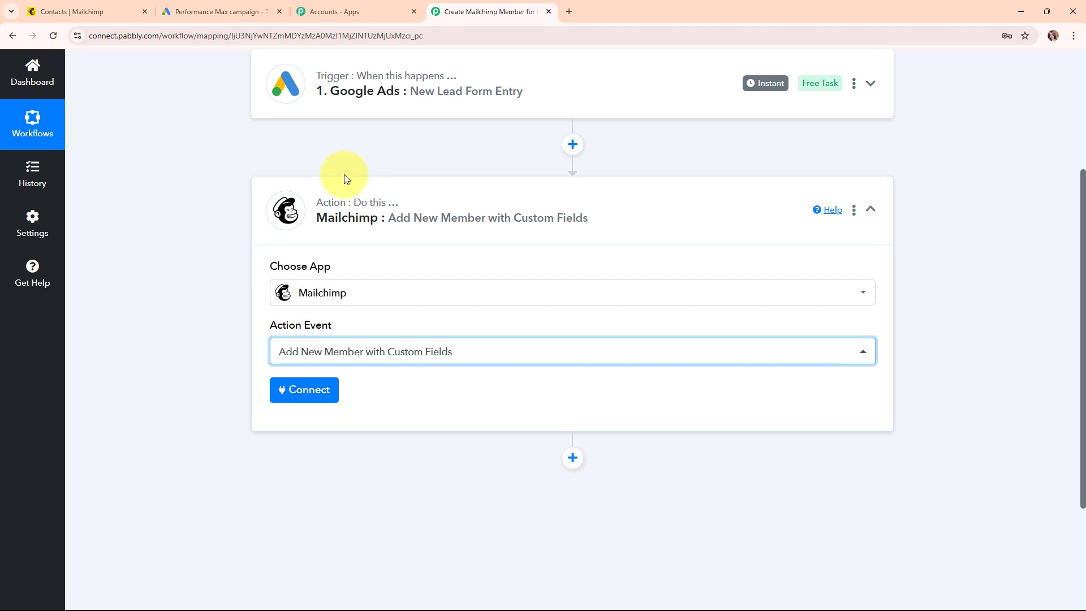
pyautogui.click(302, 394)
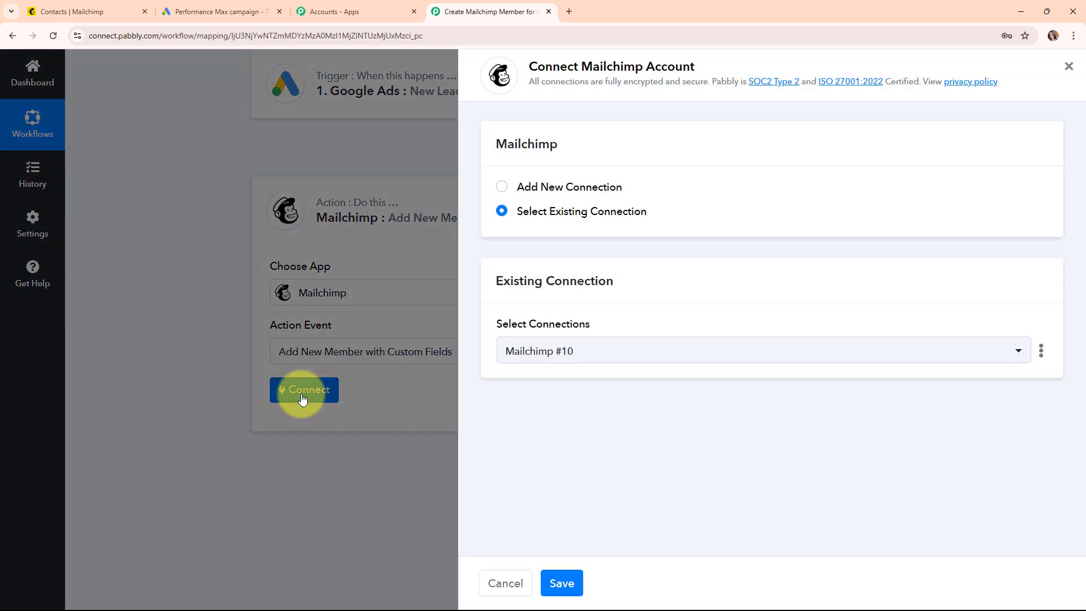
# - Choose Add New Connection to set up Mailchimp #11, which needs a Token and Data Center
pyautogui.click(501, 188)
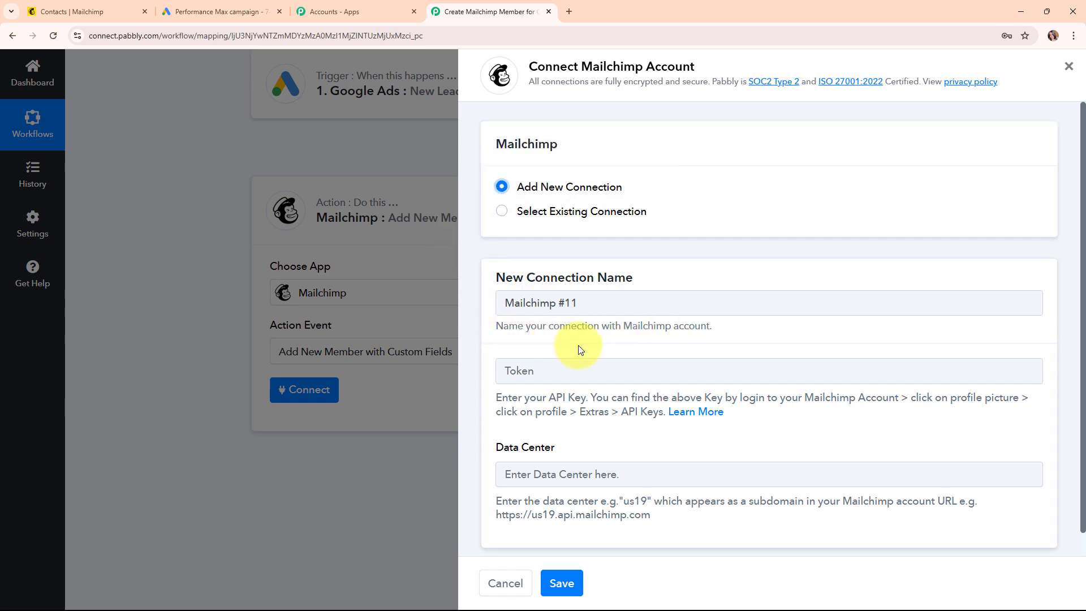
pyautogui.scroll(-1, 553, 369)
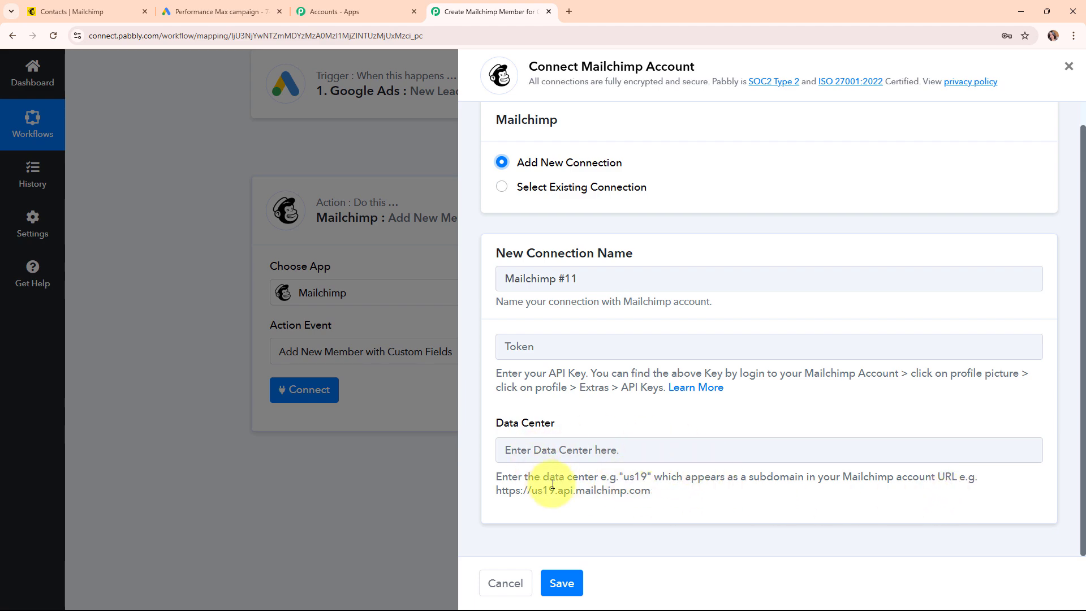
pyautogui.click(85, 10)
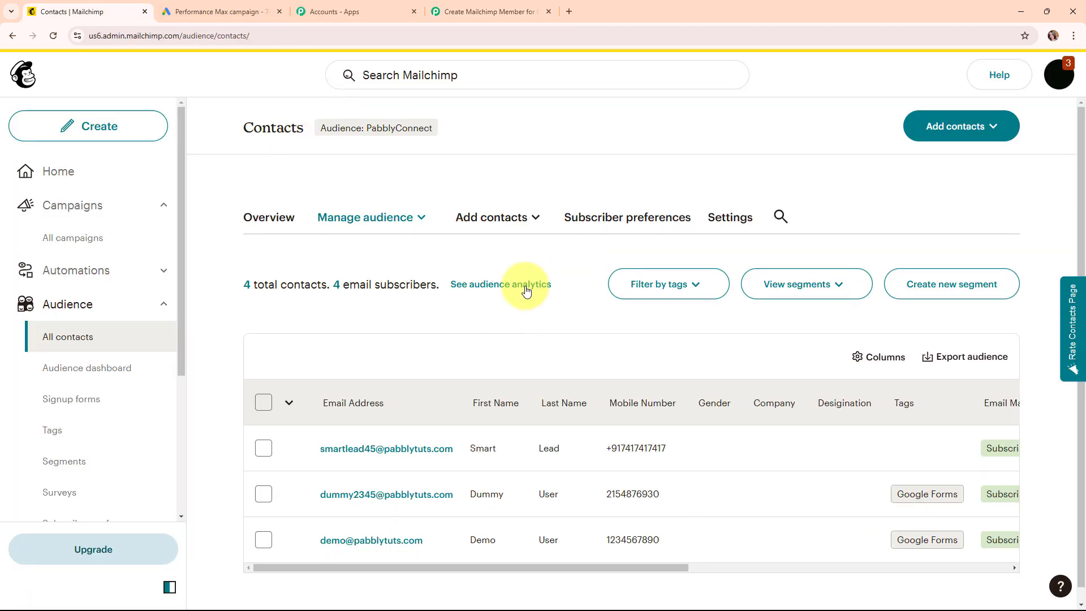
# - Select and copy the us6 data center code from the Mailchimp page address
pyautogui.click(312, 35)
pyautogui.click(310, 35)
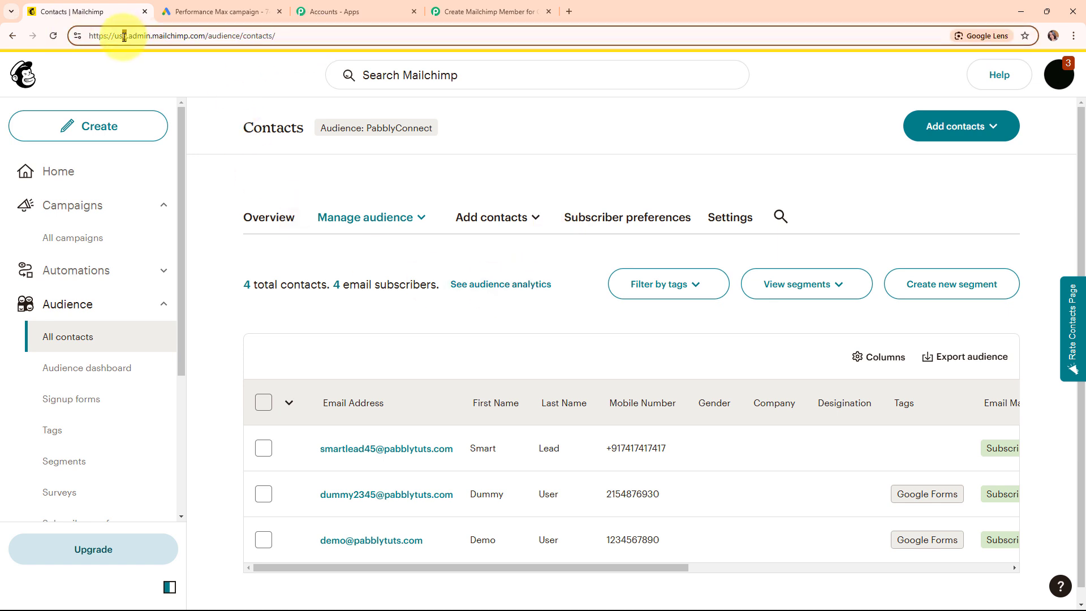
pyautogui.moveTo(118, 38); pyautogui.dragTo(114, 39)
pyautogui.hotkey('ctrl', 'c')
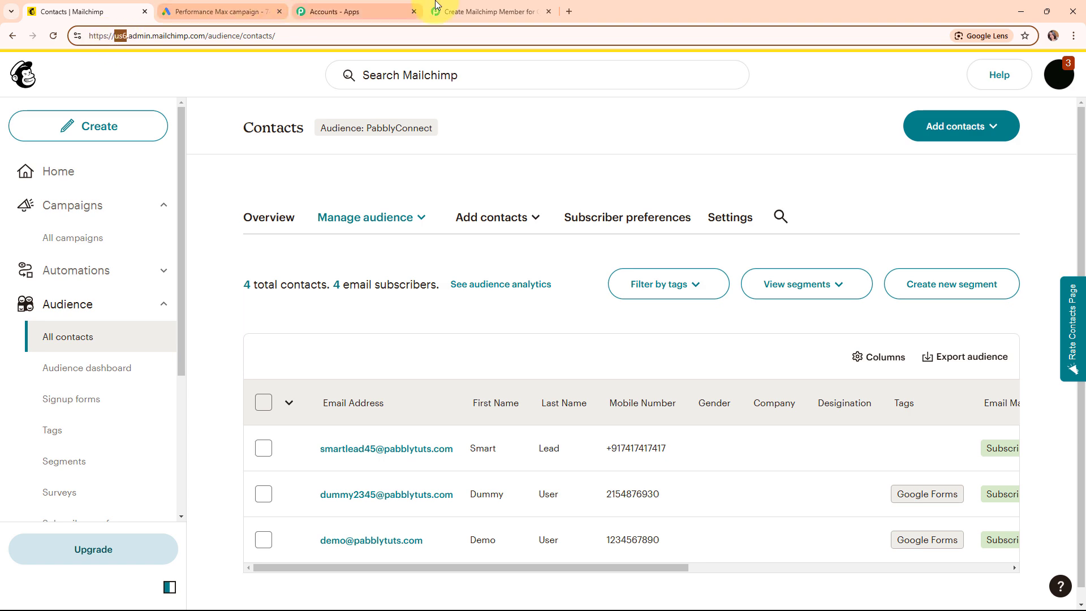
pyautogui.click(475, 12)
# - Paste us6 into the Data Center field and review the API key instructions
pyautogui.click(559, 457)
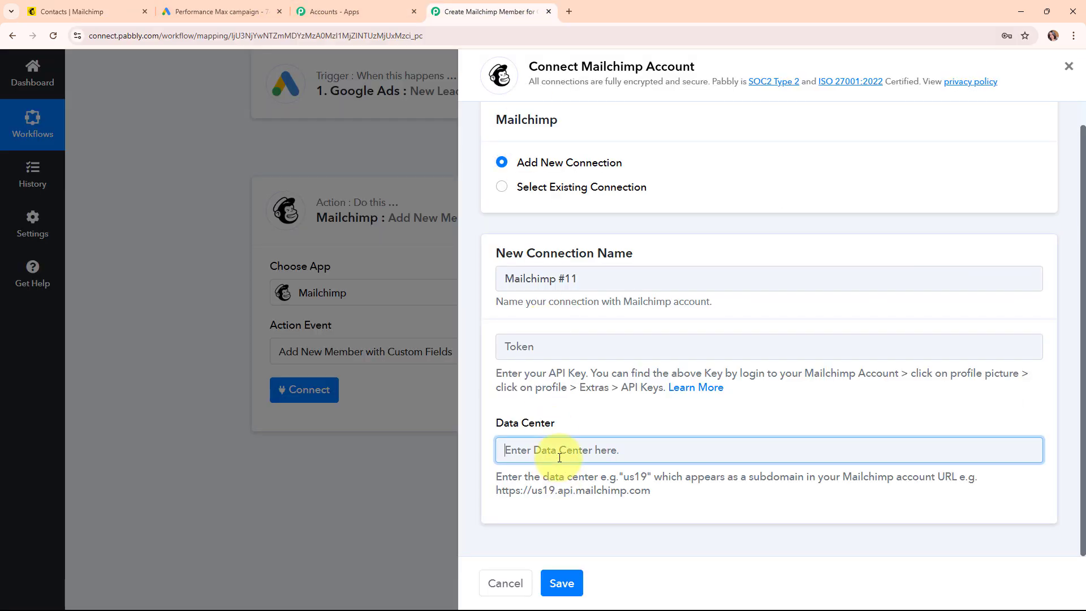
pyautogui.hotkey('ctrl', 'v')
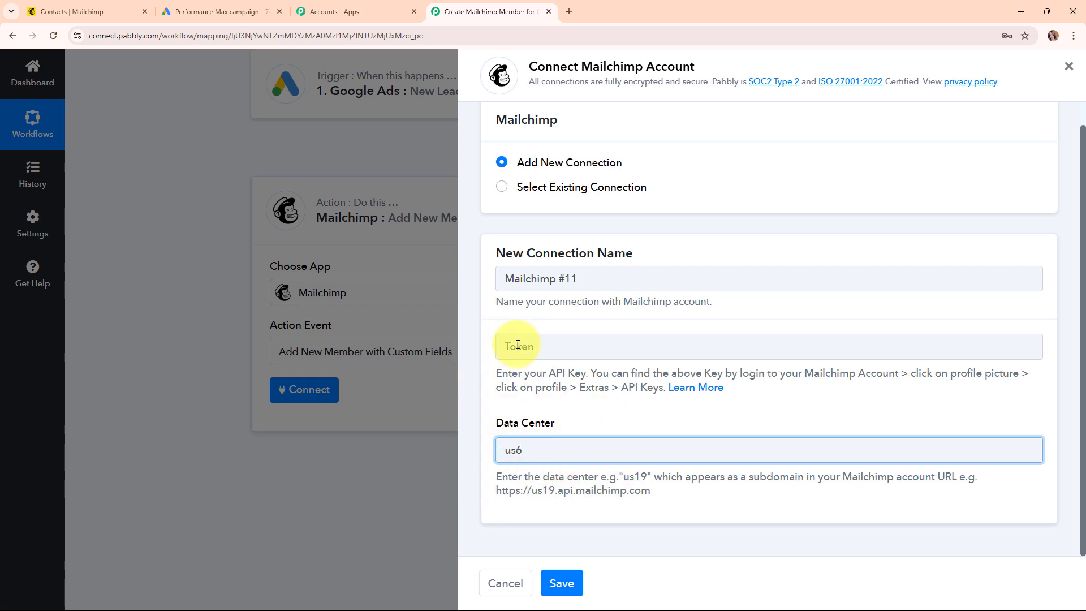
pyautogui.moveTo(491, 372); pyautogui.dragTo(801, 396)
pyautogui.click(801, 396)
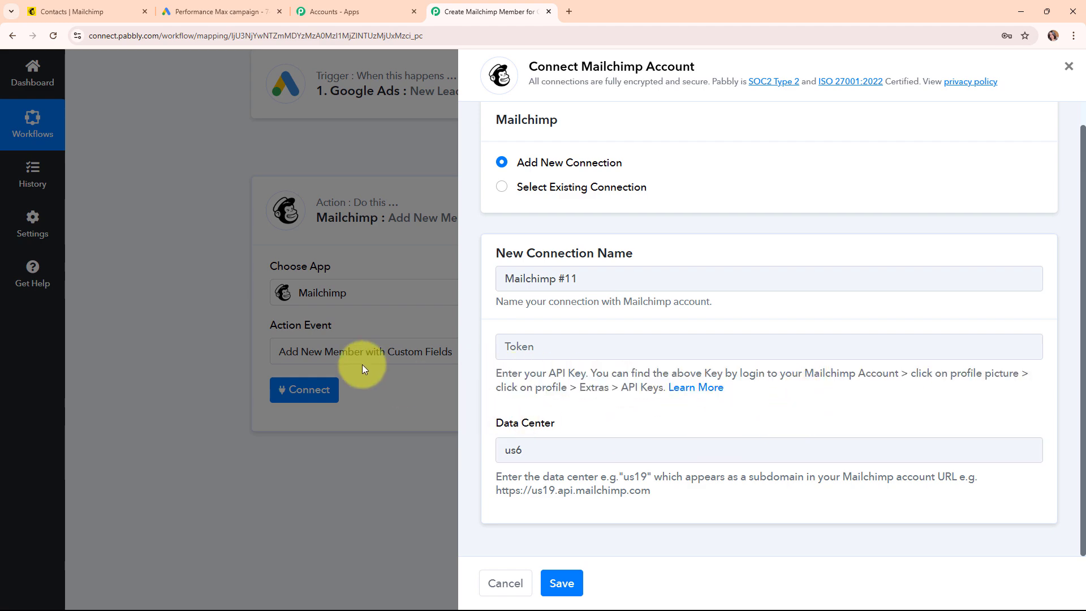
pyautogui.click(86, 7)
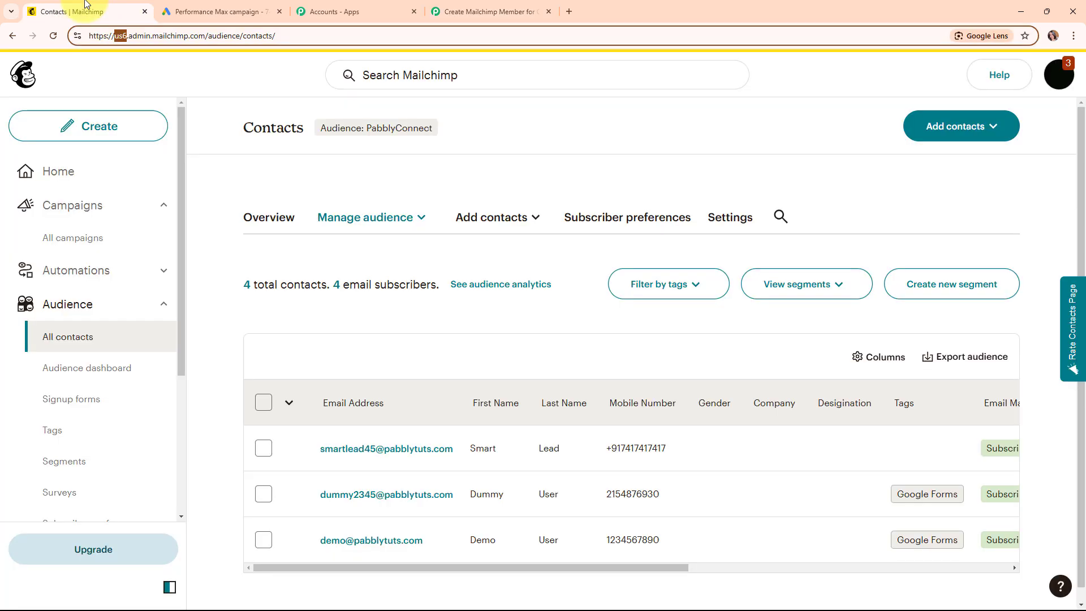
# - Go to the Mailchimp API keys page through the account profile's extra options
pyautogui.click(1059, 94)
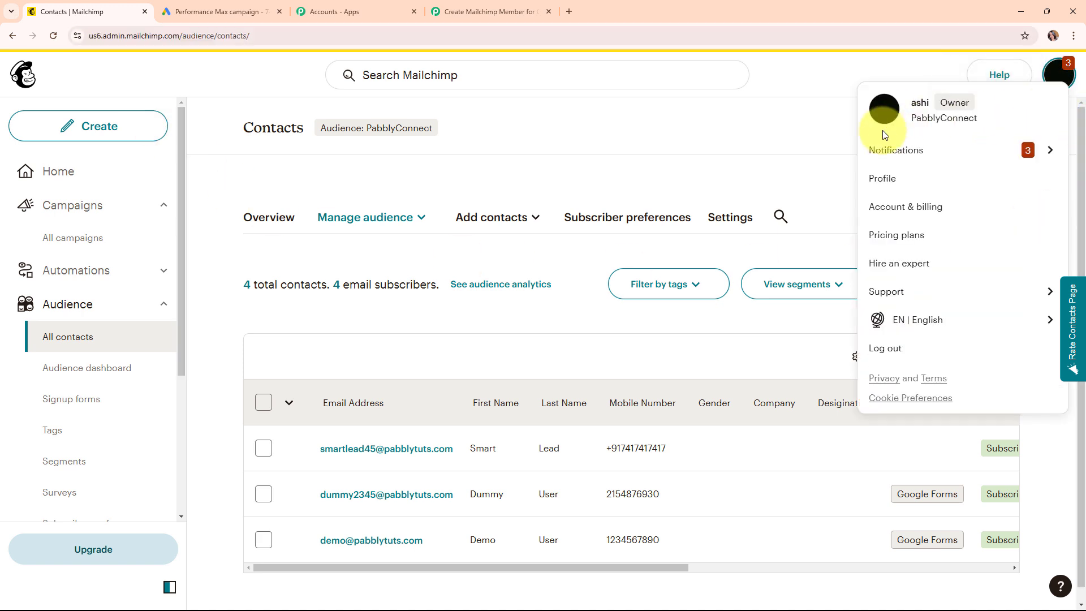
pyautogui.click(953, 179)
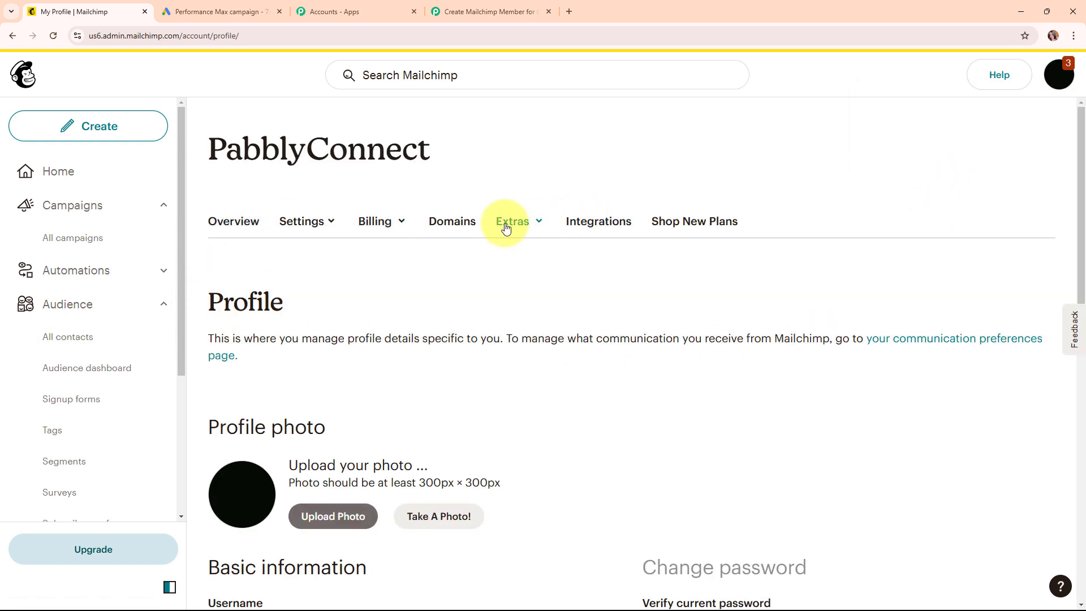
pyautogui.click(522, 227)
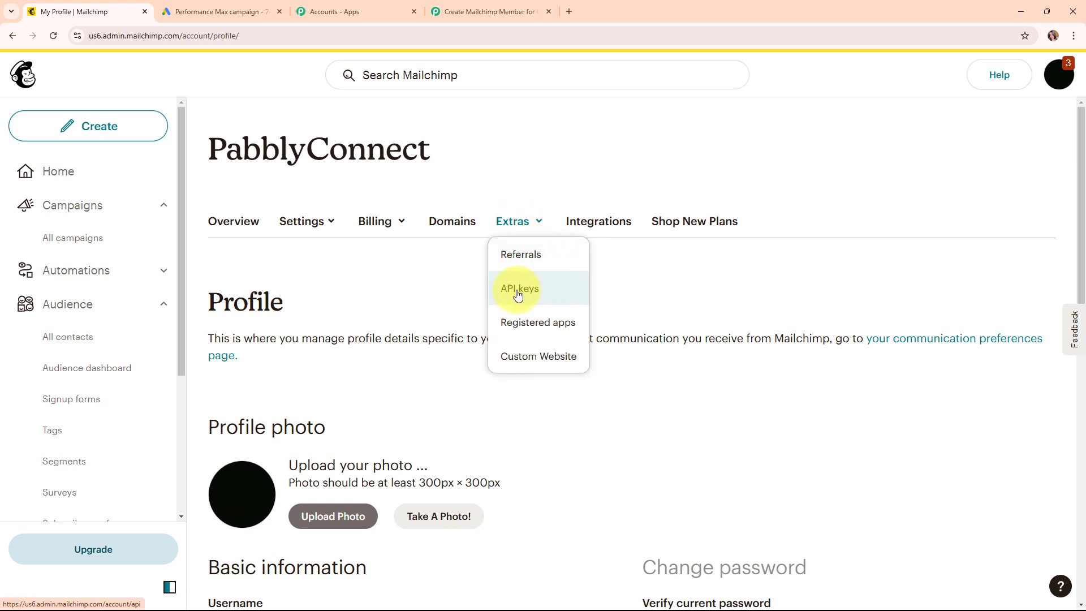
pyautogui.click(536, 294)
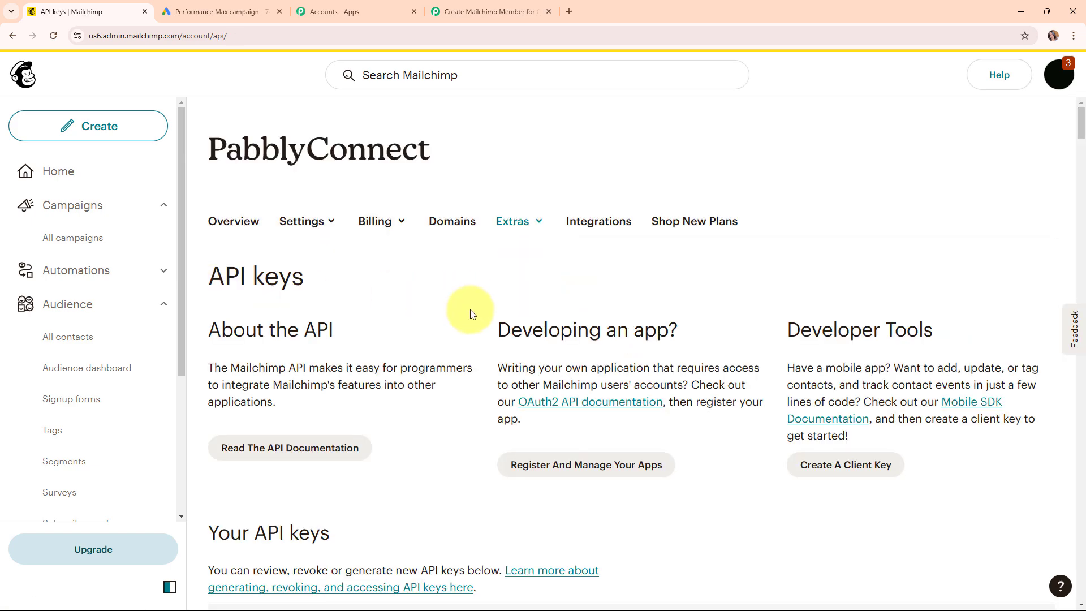
# - Scroll to the bottom of the API keys list and choose Create A Key
pyautogui.scroll(-10, 468, 439)
pyautogui.scroll(-15, 468, 442)
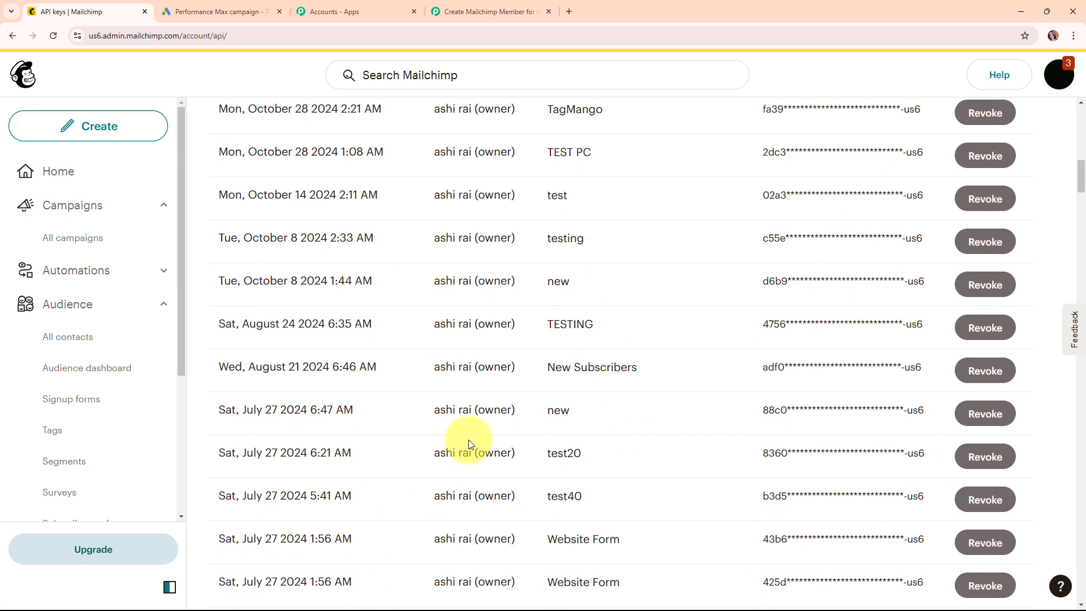
pyautogui.scroll(-20, 468, 441)
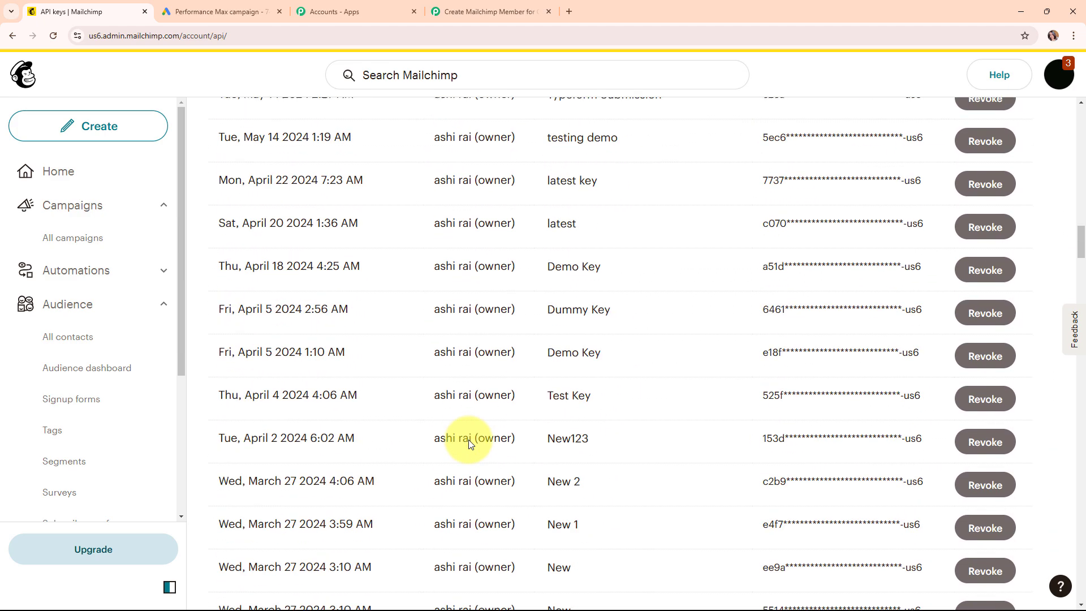
pyautogui.scroll(-20, 468, 442)
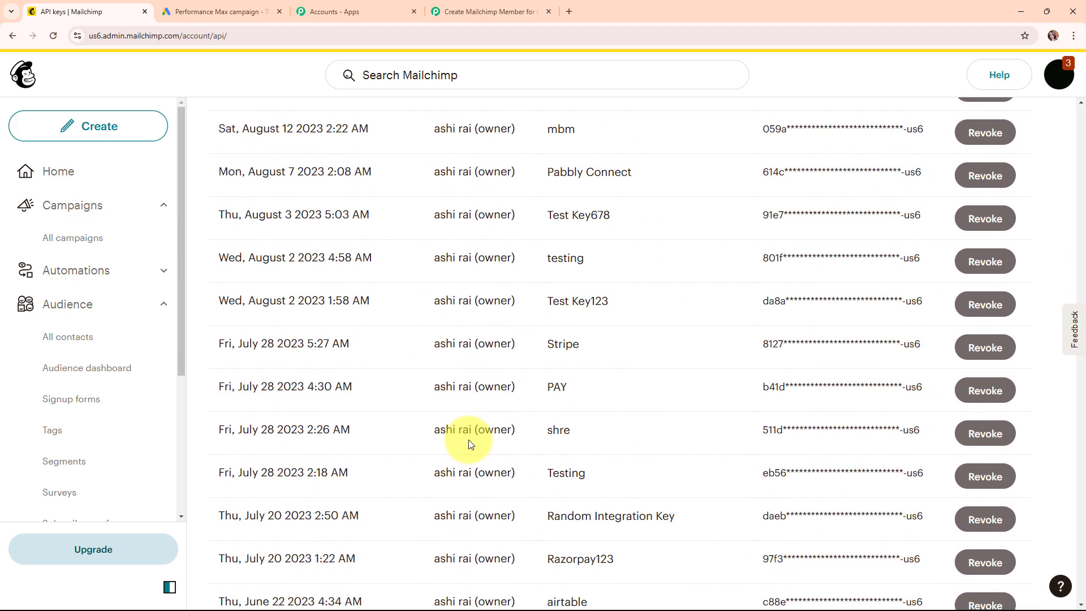
pyautogui.scroll(-20, 469, 444)
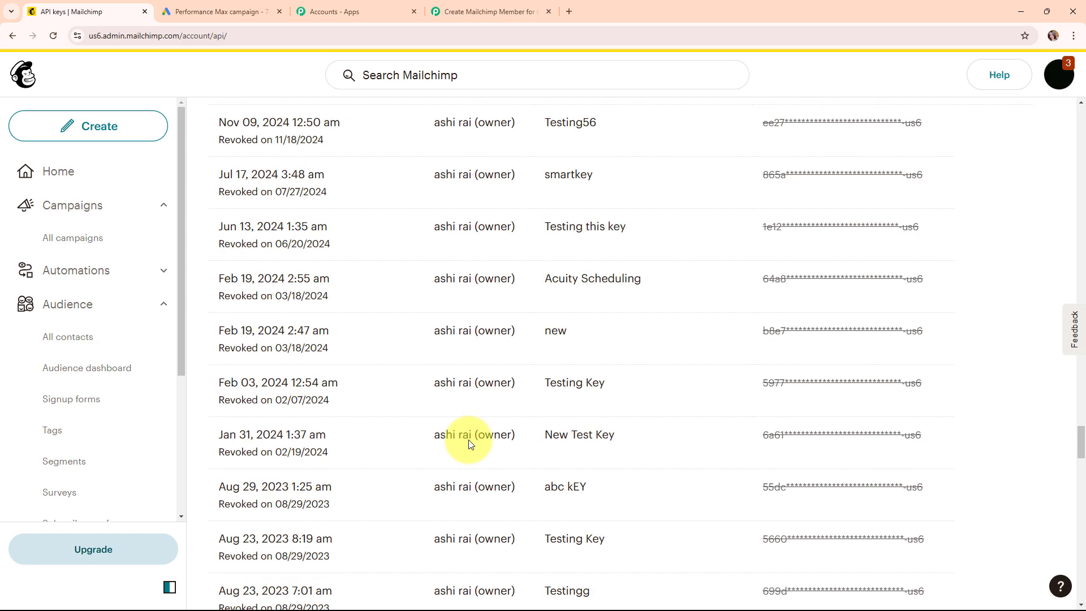
pyautogui.scroll(-10, 469, 444)
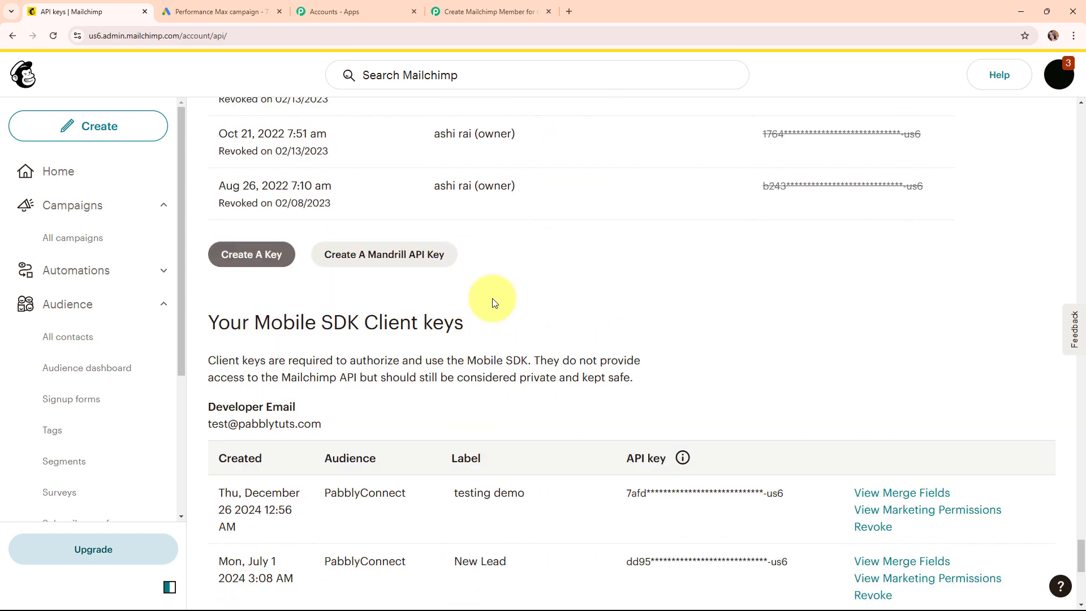
pyautogui.click(270, 261)
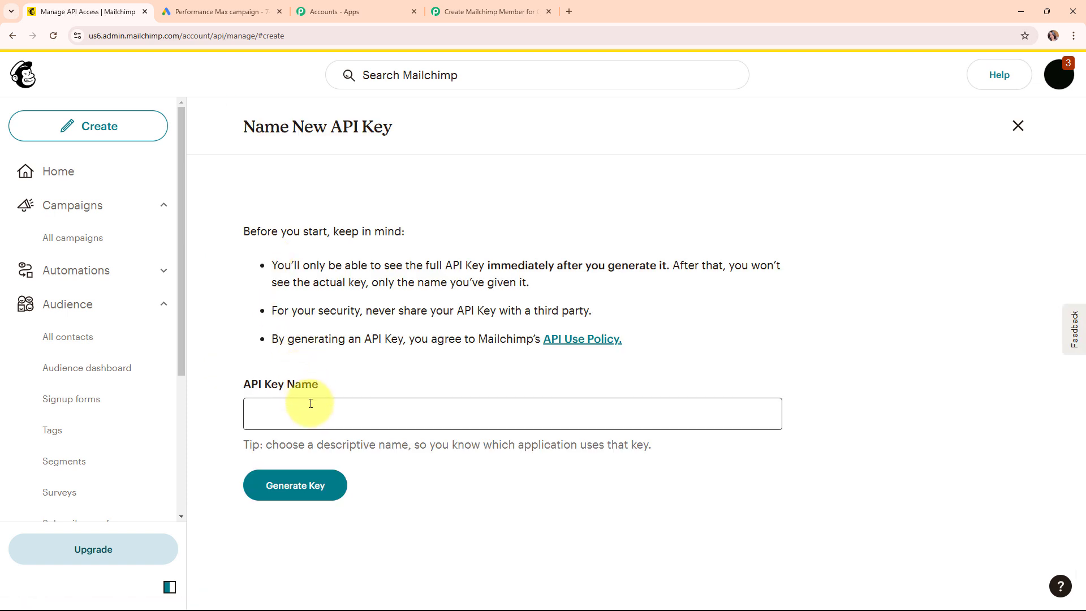
# - Generate a Mailchimp API key named 'New Test Key' and copy it to the clipboard
pyautogui.click(311, 409)
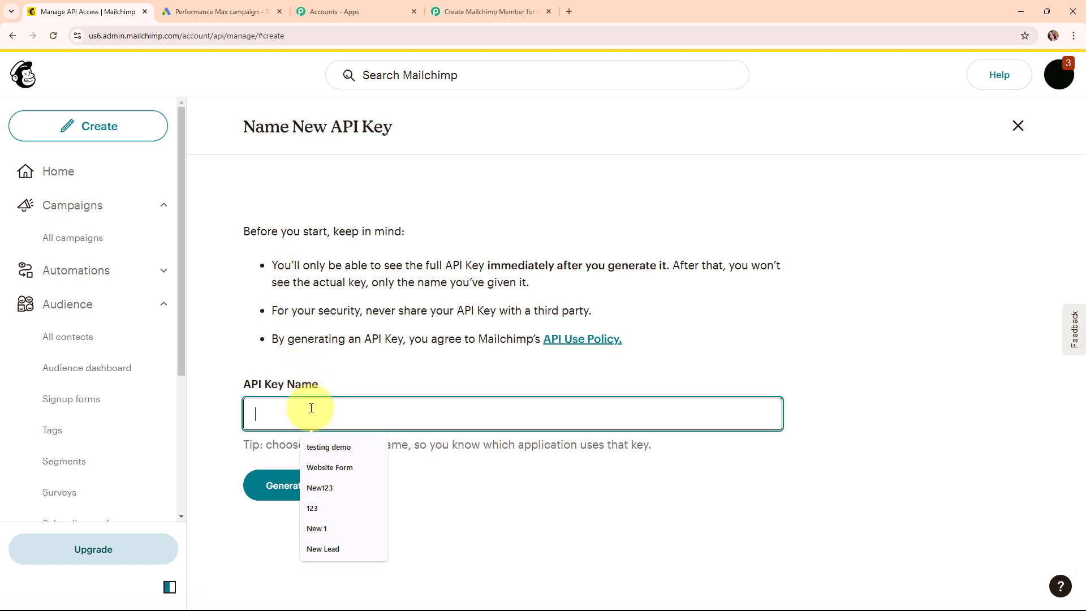
pyautogui.write('New ')
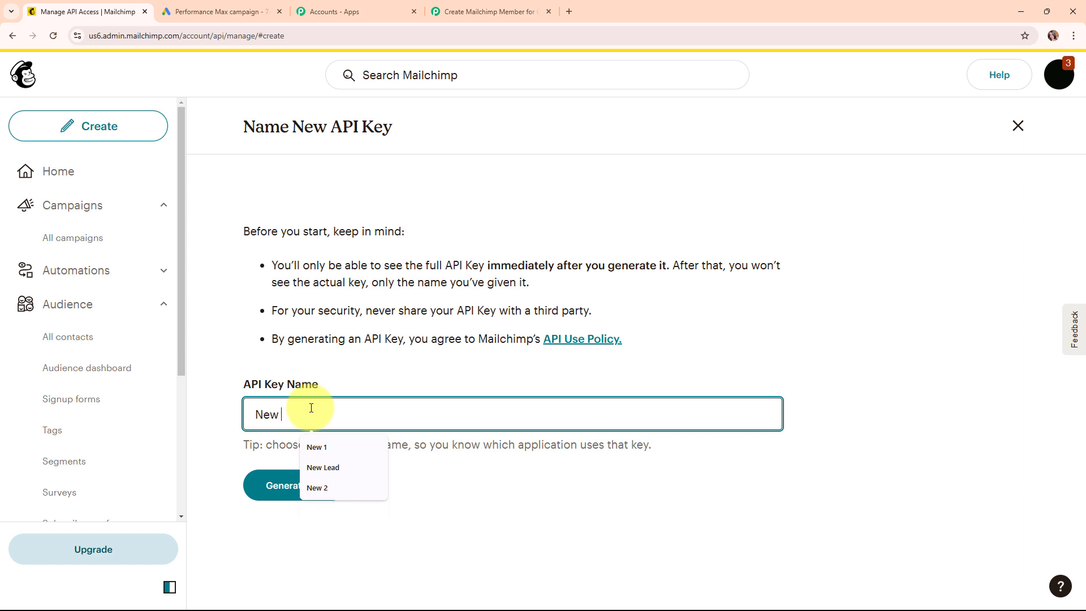
pyautogui.write('Test Key')
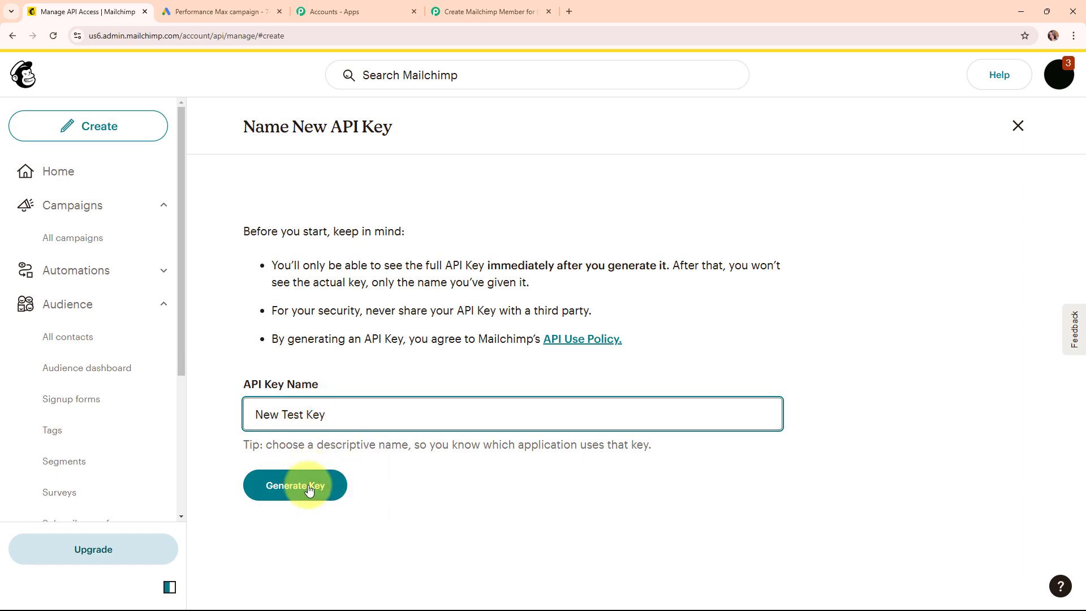
pyautogui.click(307, 485)
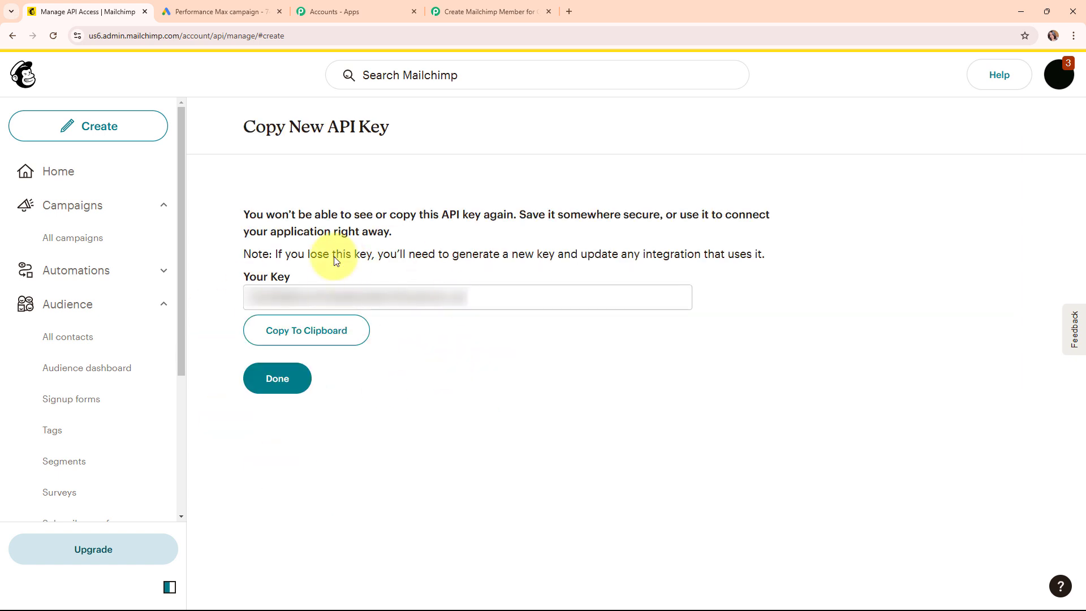
pyautogui.click(327, 333)
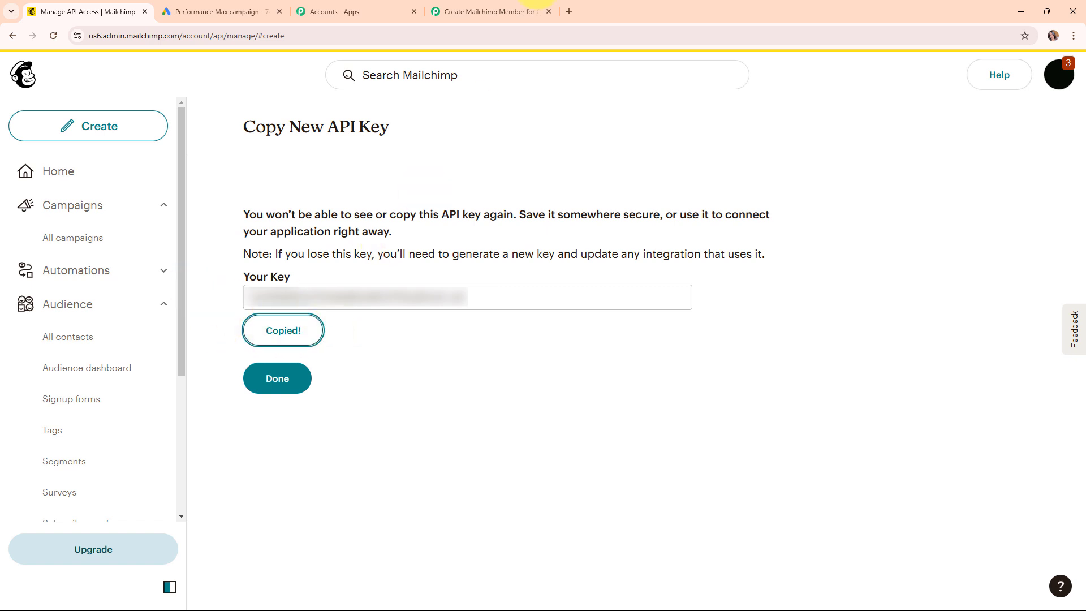
pyautogui.click(532, 11)
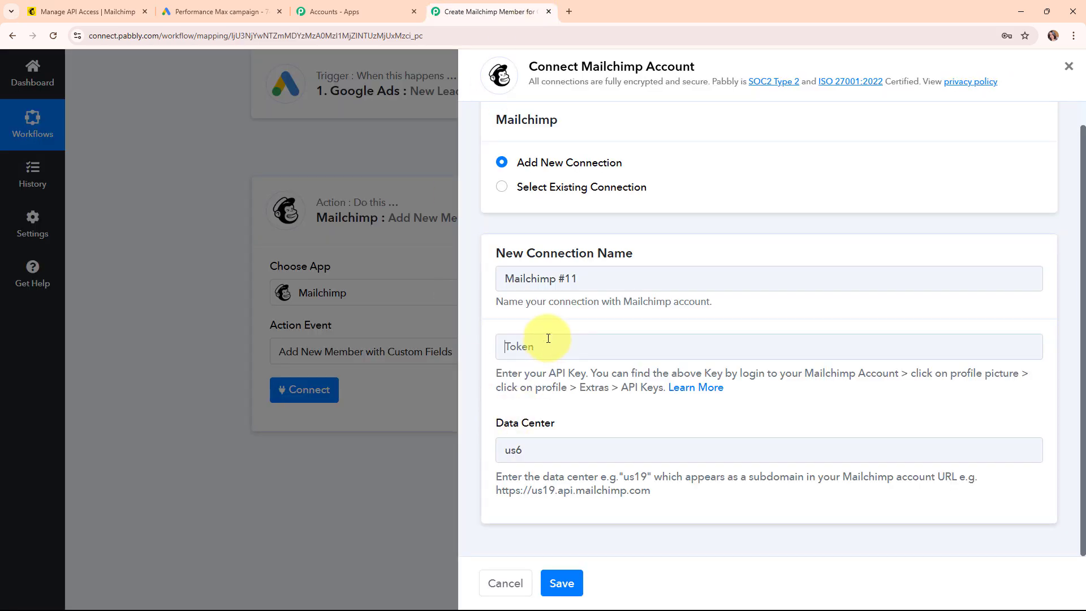
# - Paste the new API key as the Token and save the Mailchimp connection
pyautogui.rightClick(612, 346)
pyautogui.click(596, 443)
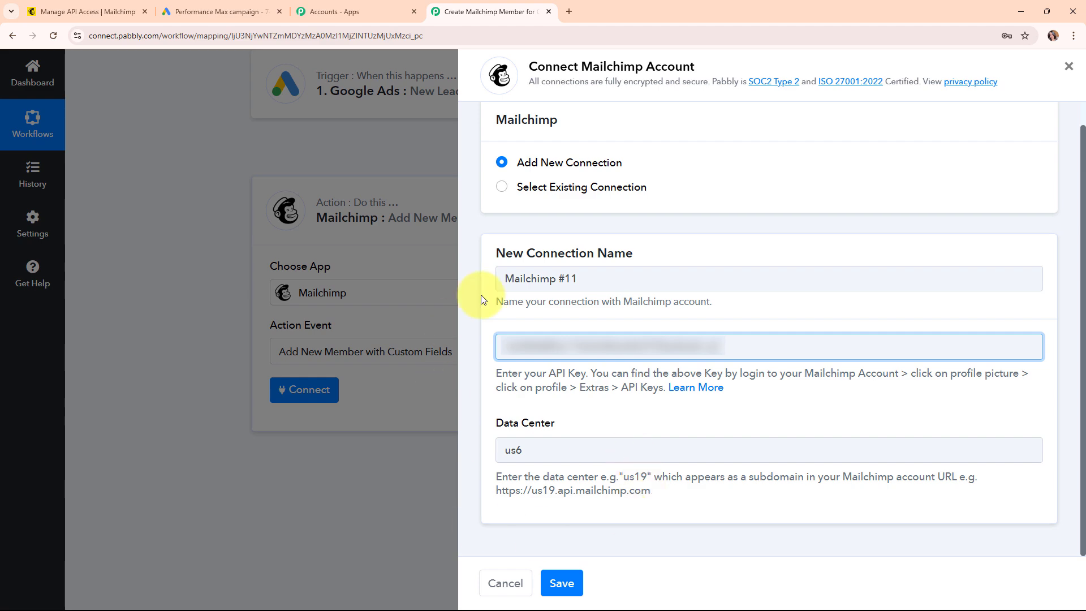
pyautogui.click(570, 589)
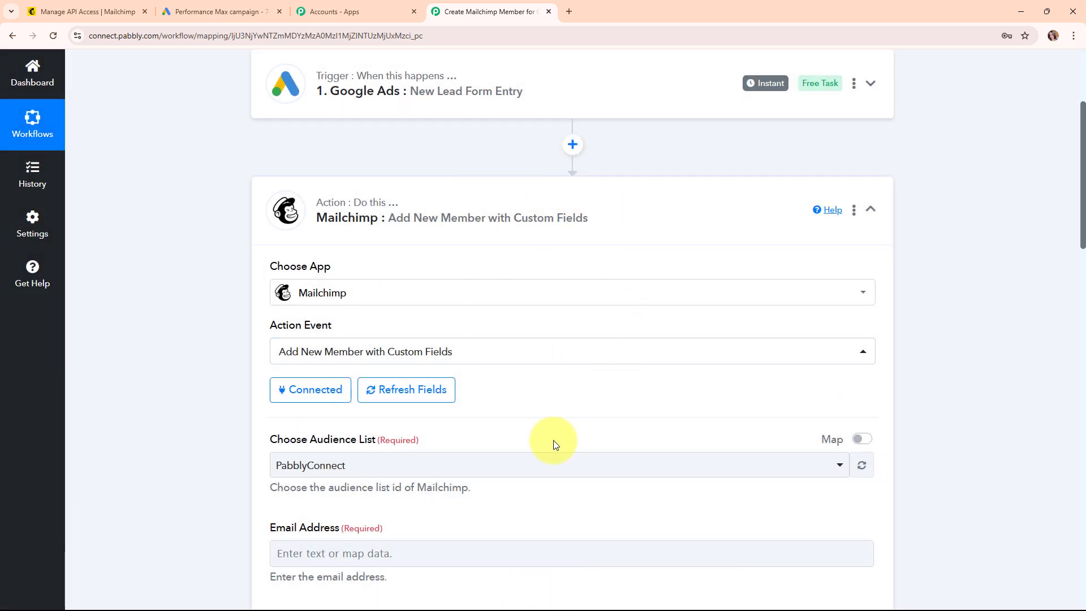
# - Choose PabblyConnect as the Mailchimp audience list
pyautogui.scroll(-4, 538, 380)
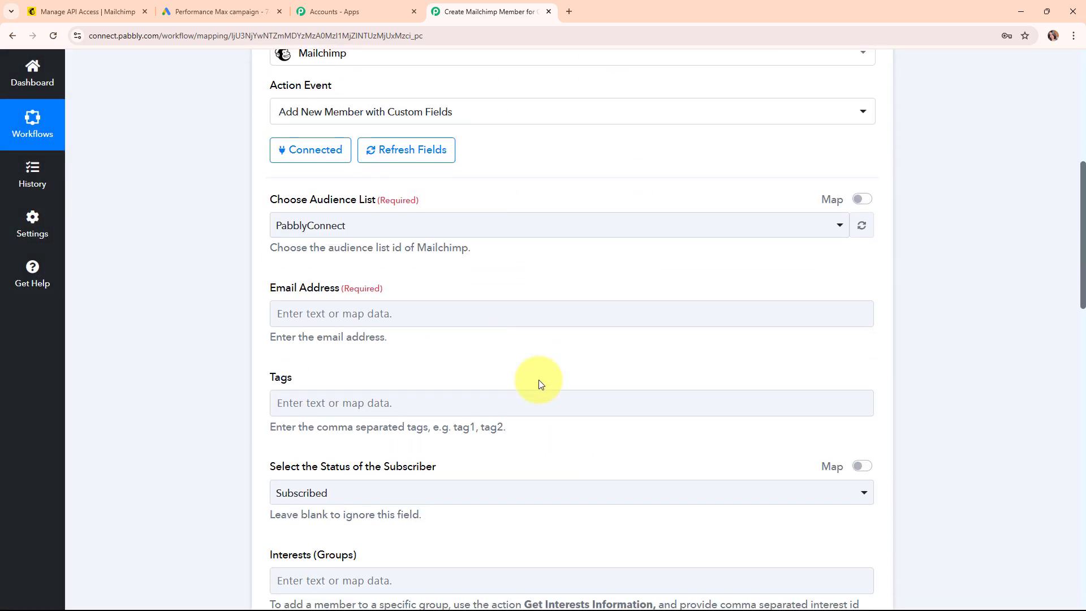
pyautogui.scroll(-2, 542, 351)
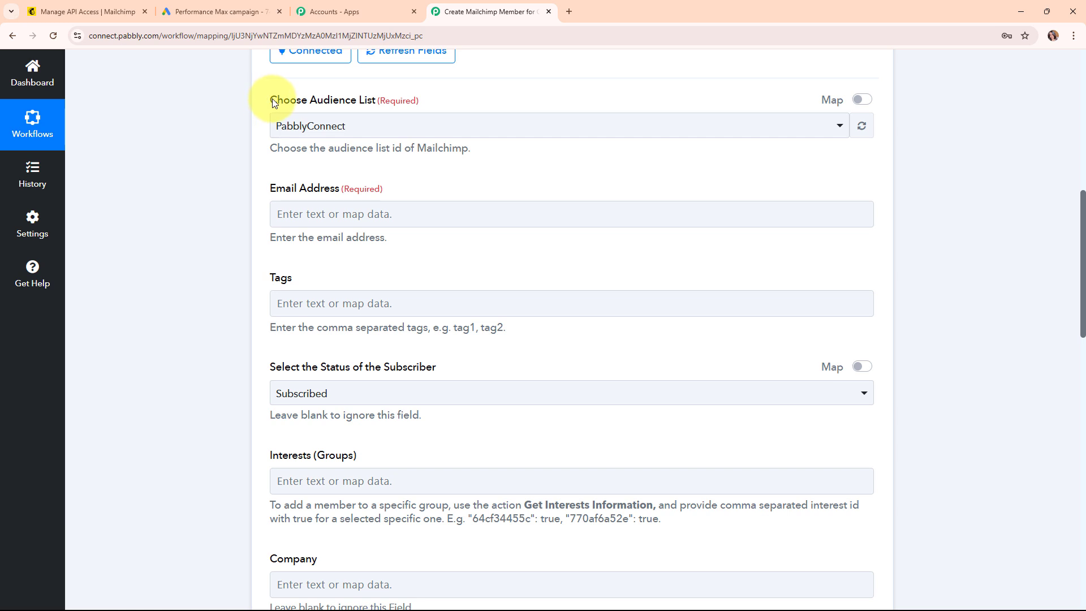
pyautogui.moveTo(269, 100); pyautogui.dragTo(371, 111)
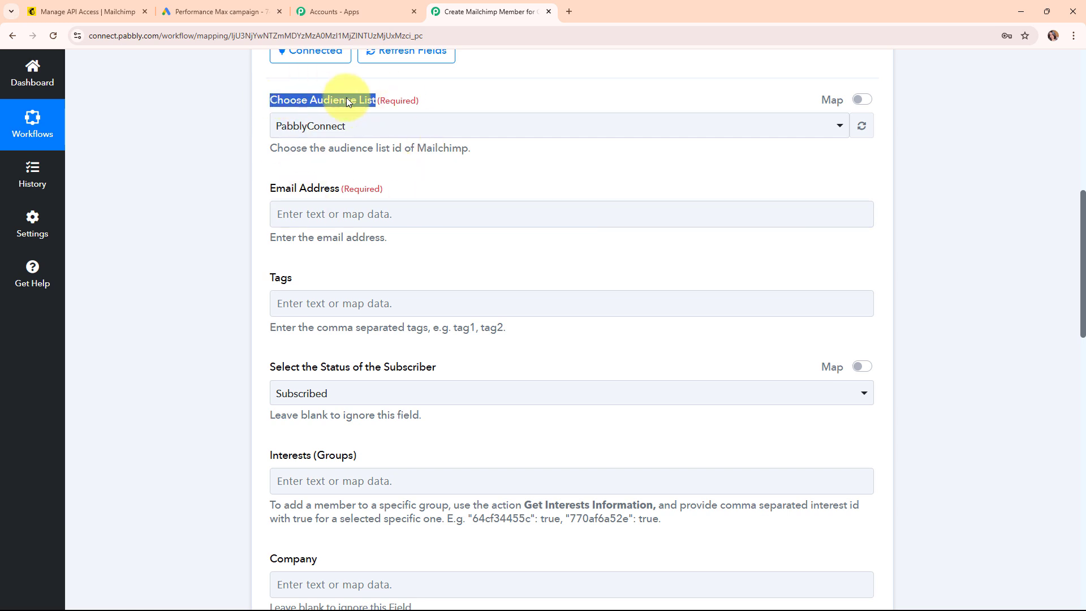
pyautogui.click(515, 135)
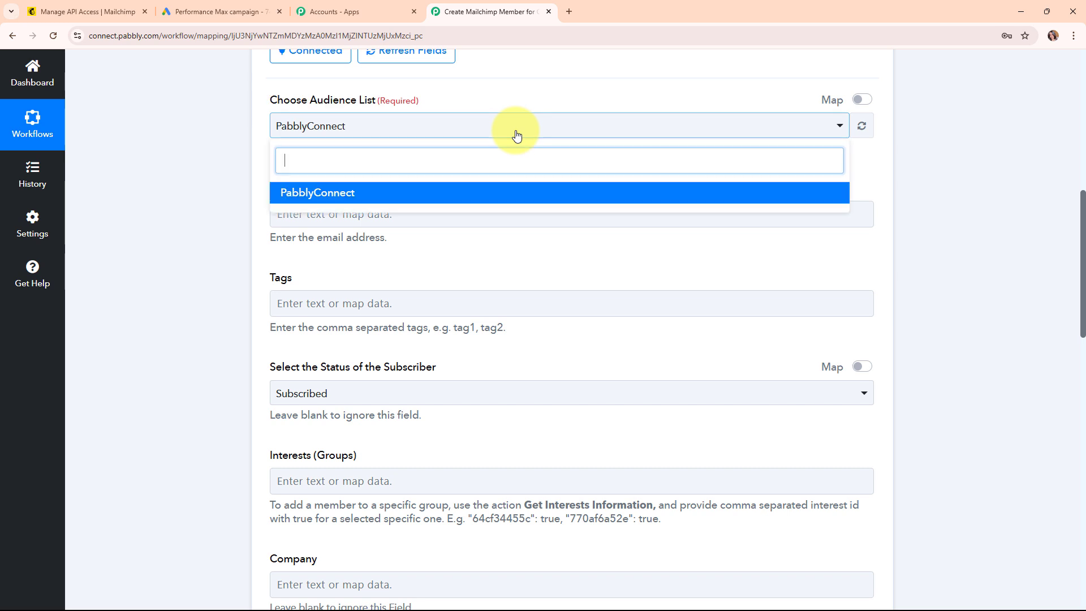
pyautogui.click(379, 196)
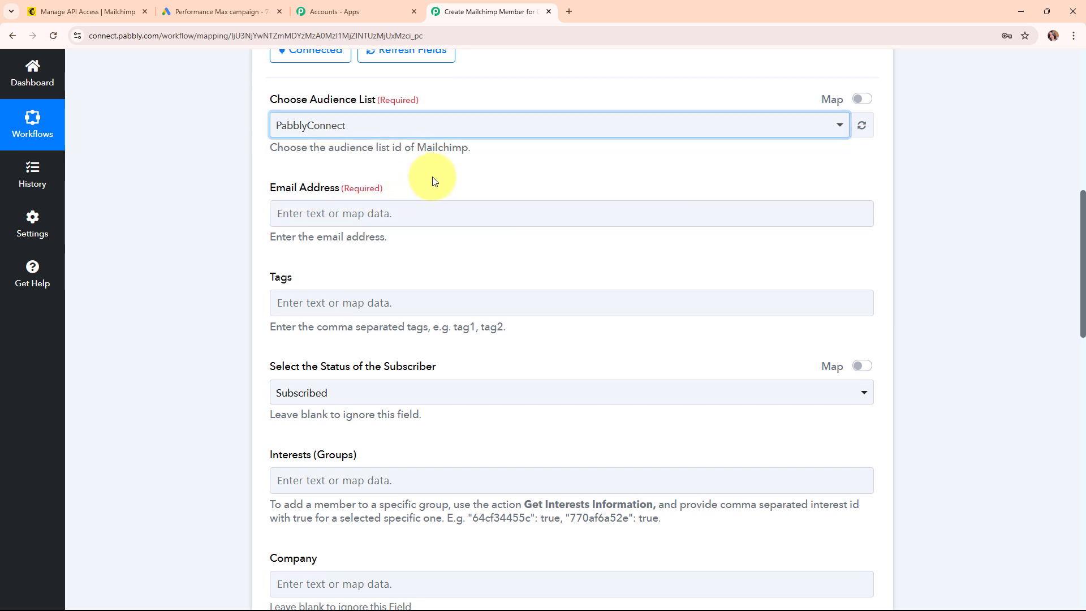
pyautogui.scroll(-1, 435, 181)
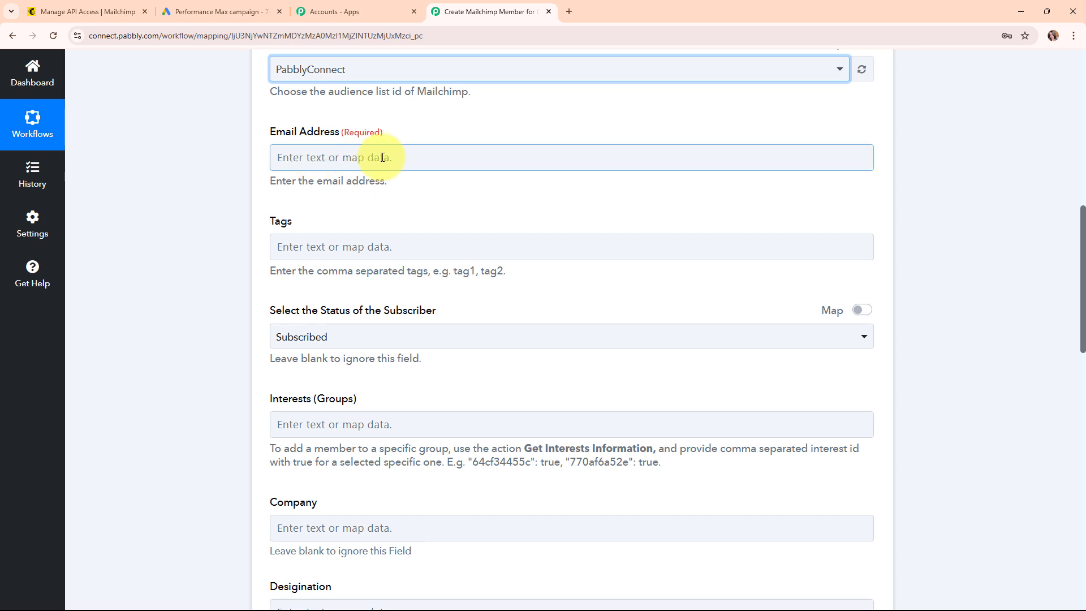
# - Map the lead's User Column Data 3 String Value, found by searching '@', into Email Address
pyautogui.click(286, 161)
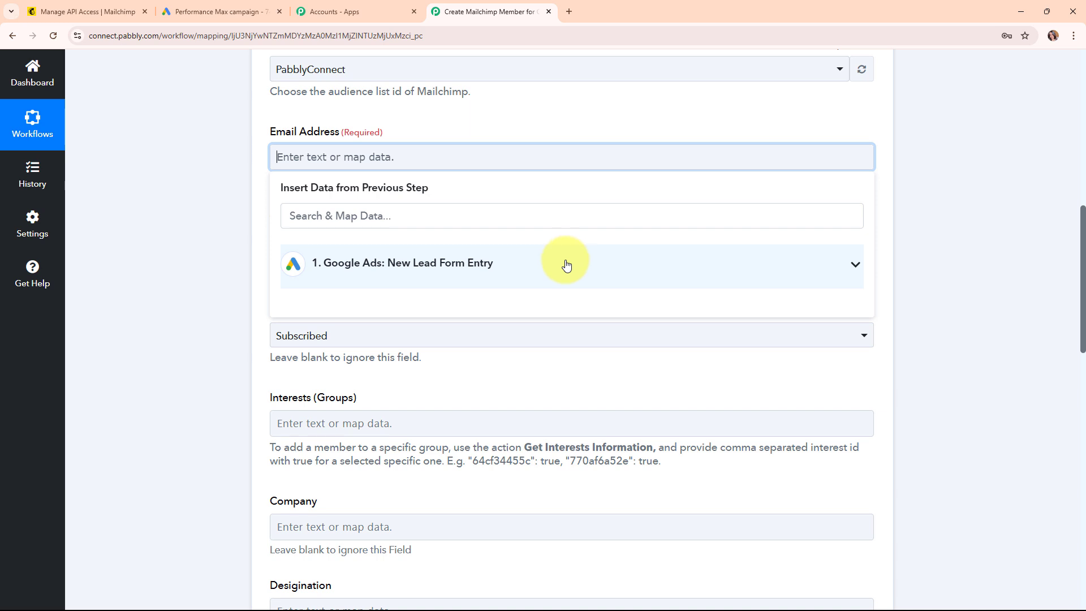
pyautogui.click(384, 212)
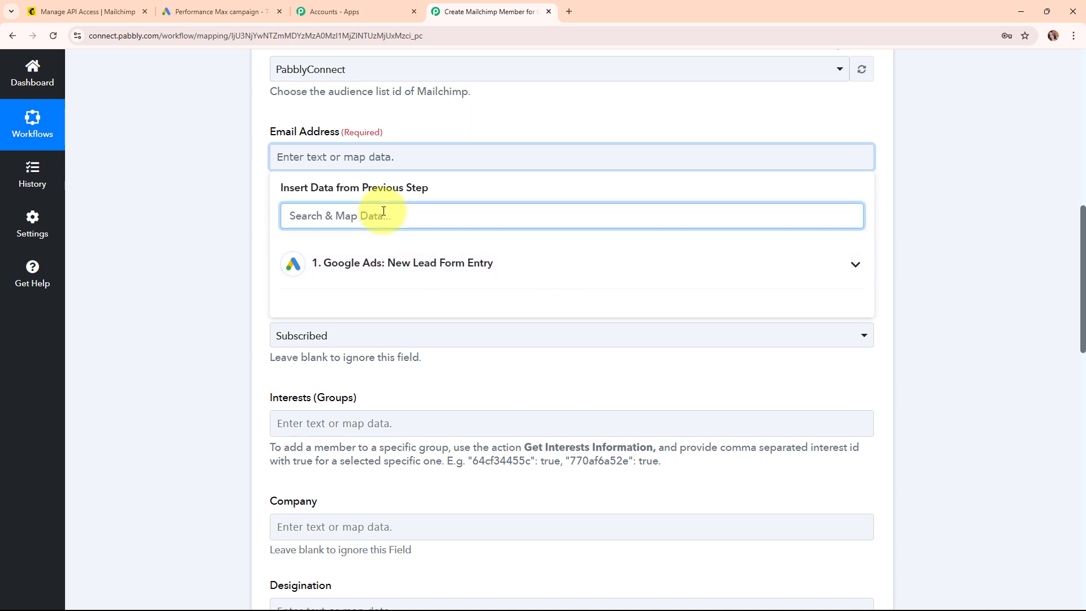
pyautogui.write('@')
pyautogui.click(484, 300)
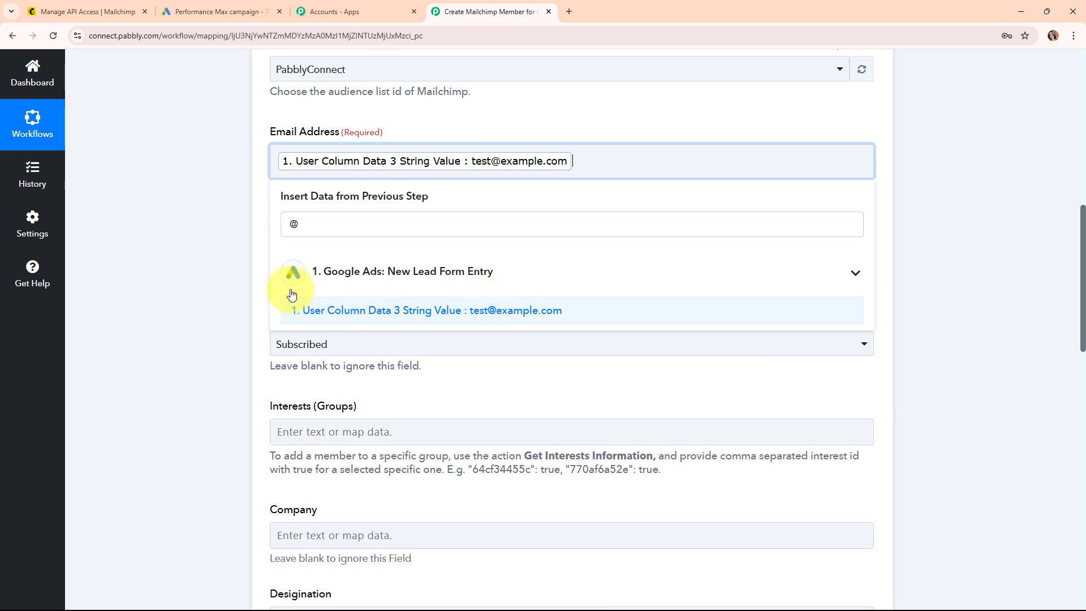
pyautogui.click(237, 259)
pyautogui.scroll(-2, 540, 303)
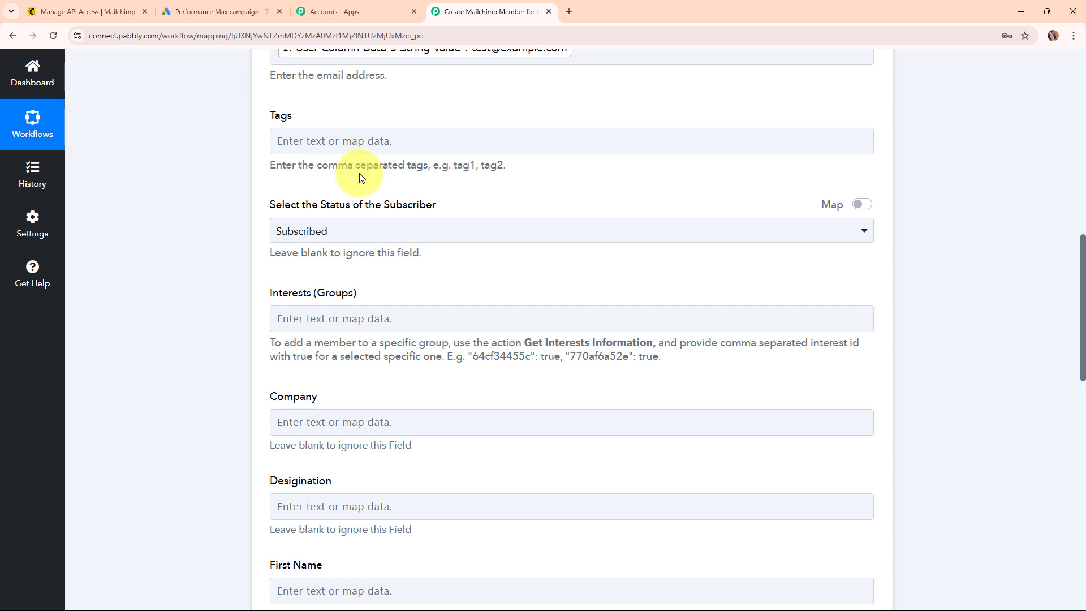
pyautogui.click(366, 229)
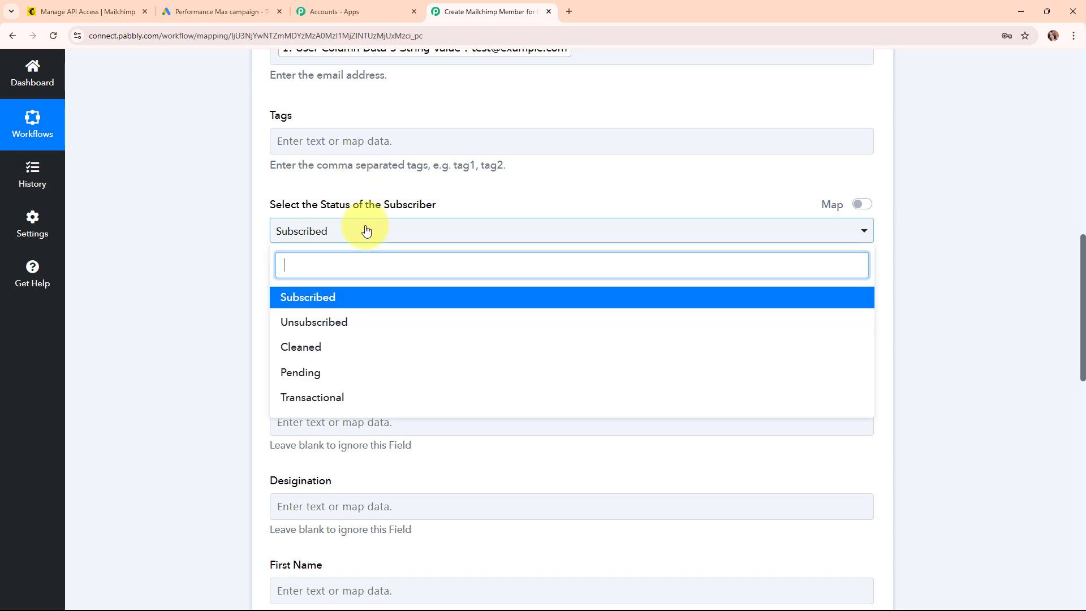
pyautogui.click(379, 298)
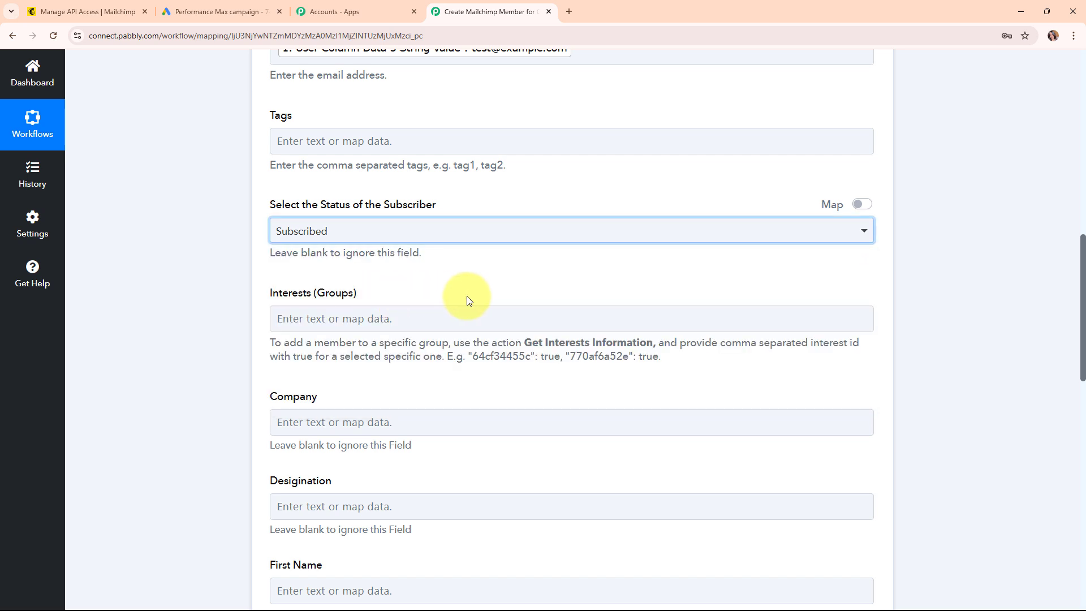
pyautogui.scroll(-3, 550, 300)
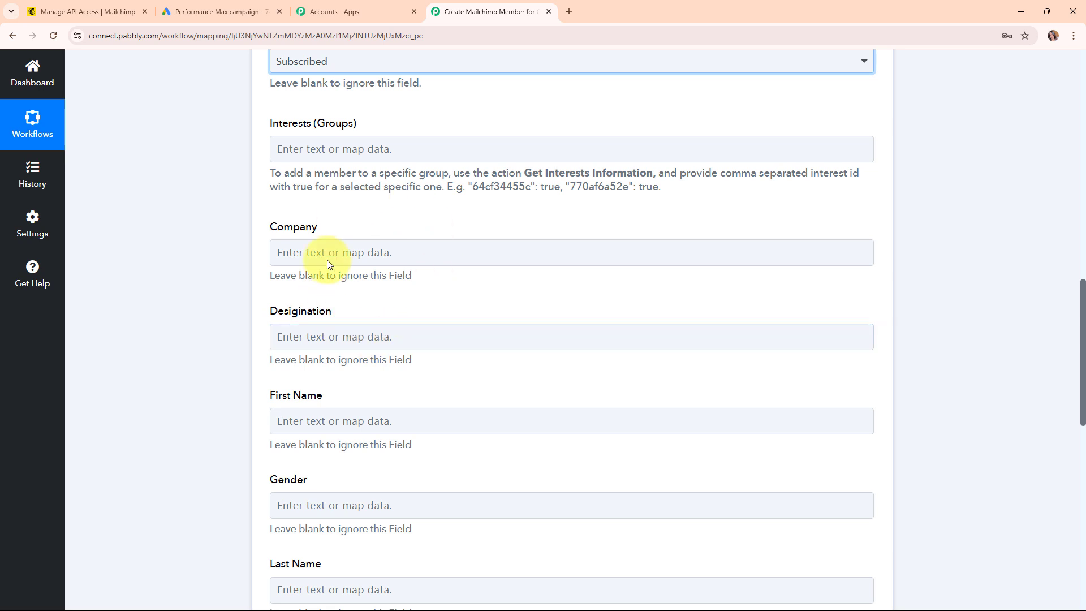
# - Map the lead's FirstName and LastName values into First Name and Last Name
pyautogui.scroll(-4, 480, 323)
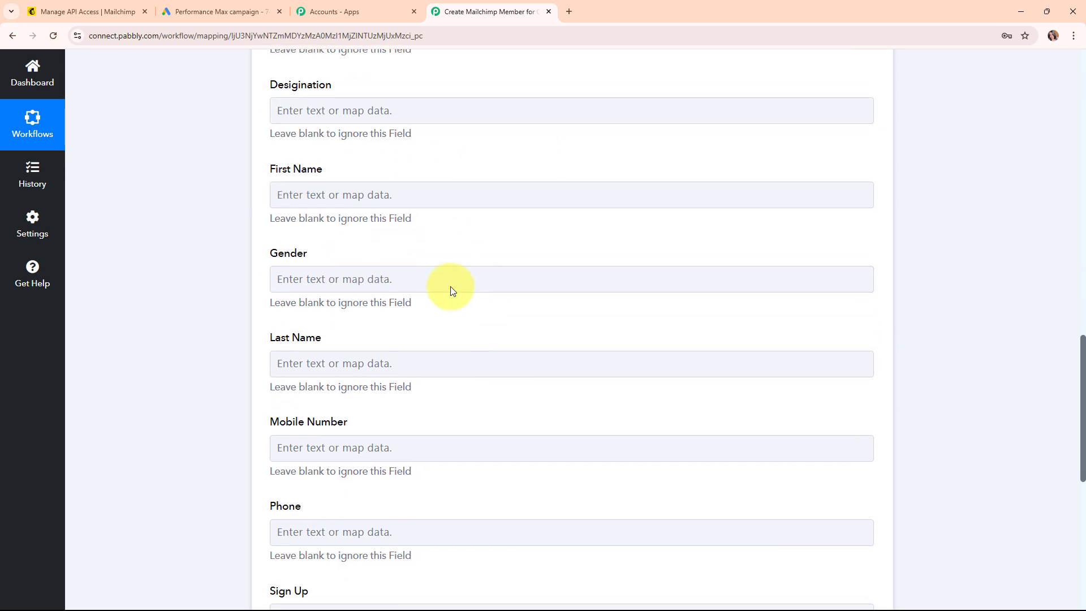
pyautogui.click(337, 198)
pyautogui.click(339, 254)
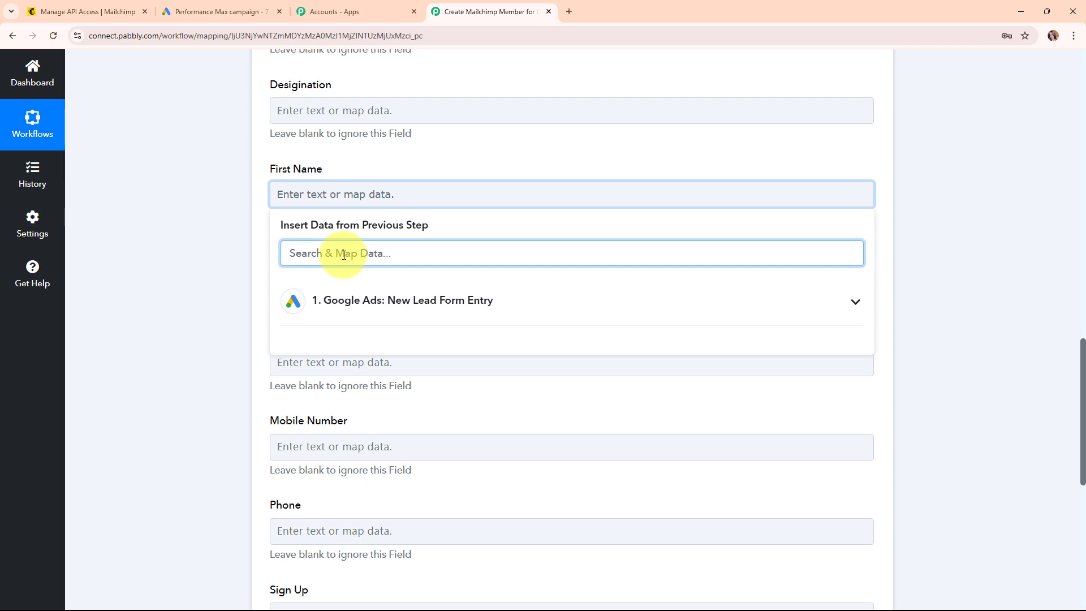
pyautogui.write('Fir')
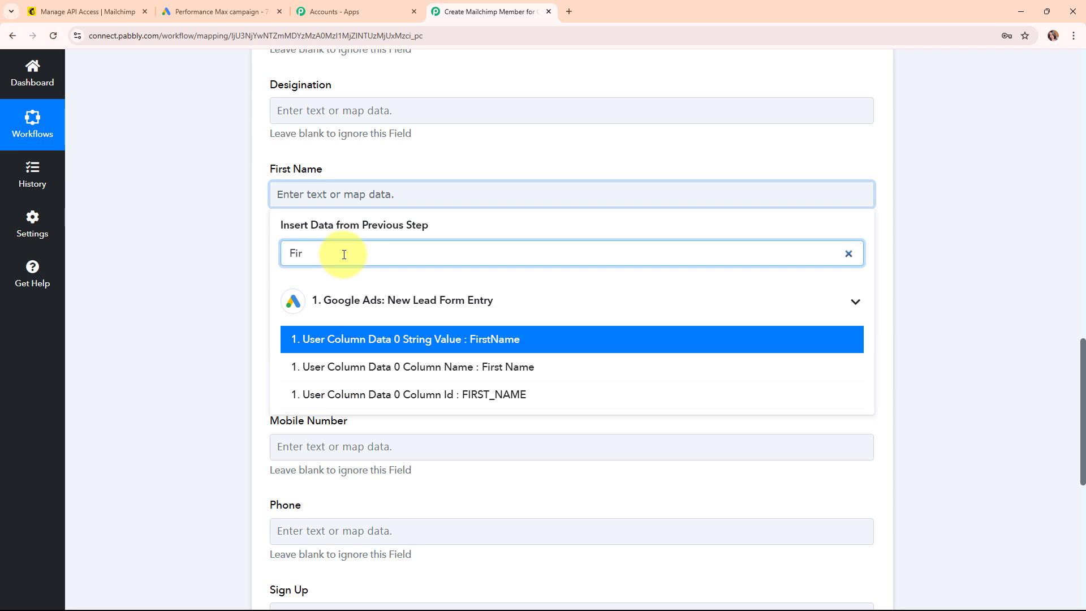
pyautogui.click(452, 339)
pyautogui.click(187, 315)
pyautogui.scroll(-2, 447, 305)
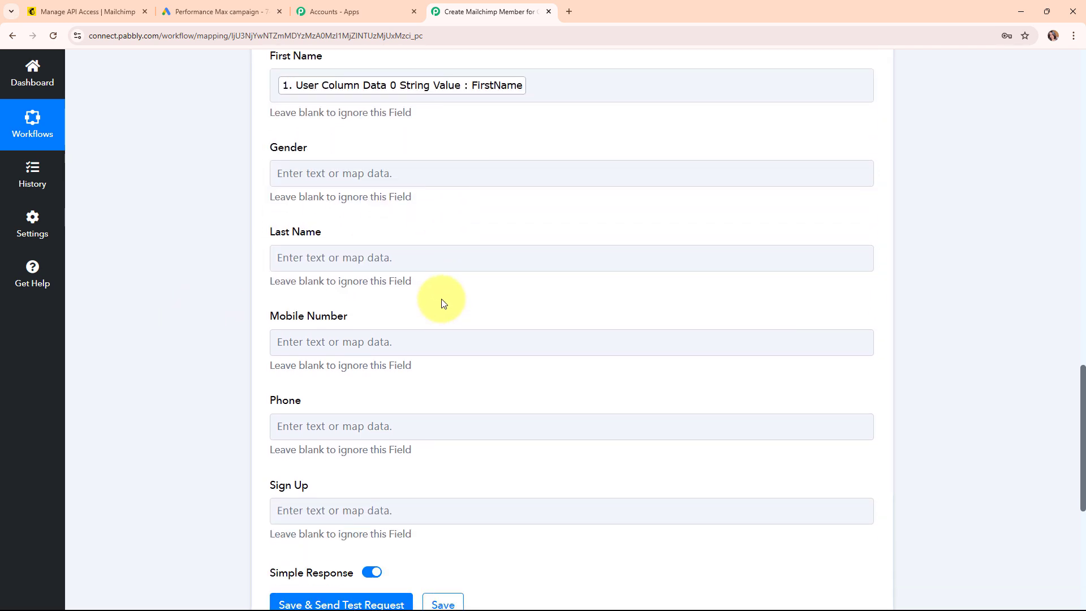
pyautogui.click(319, 256)
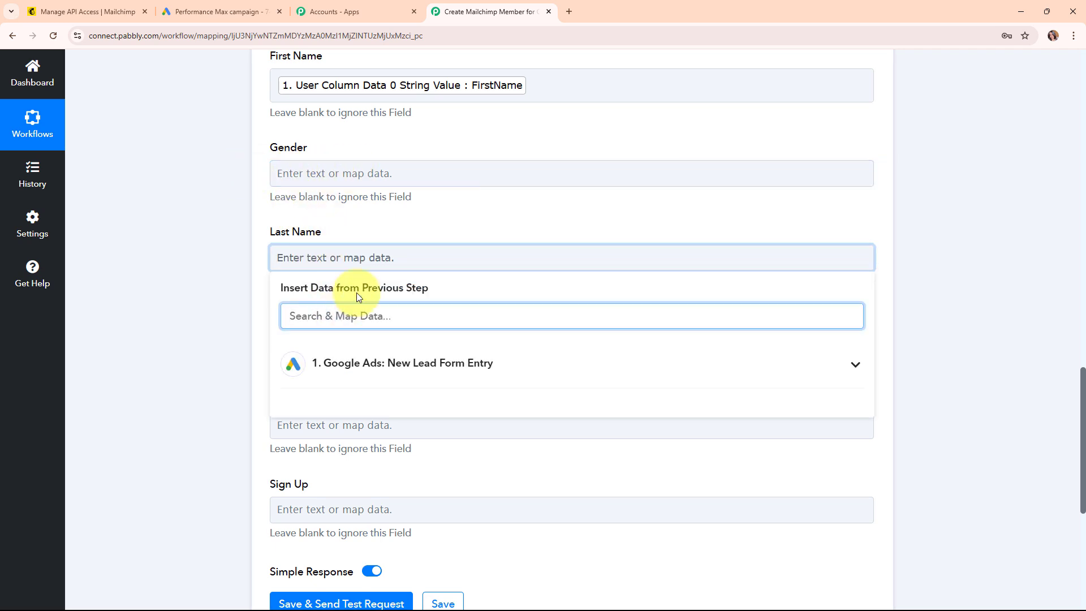
pyautogui.write('last')
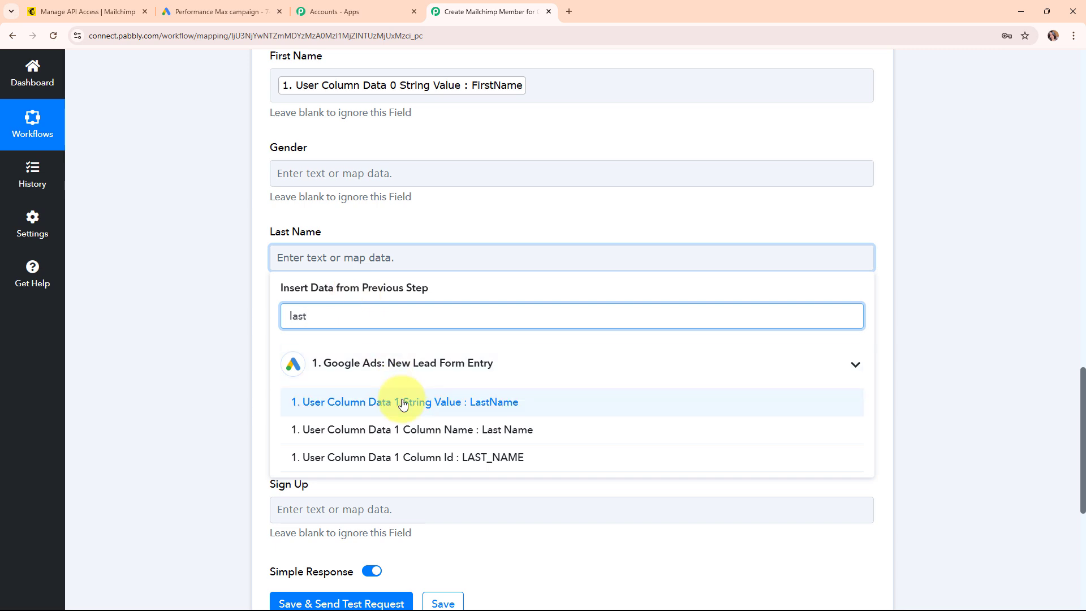
pyautogui.click(395, 332)
pyautogui.click(266, 368)
pyautogui.scroll(-2, 331, 289)
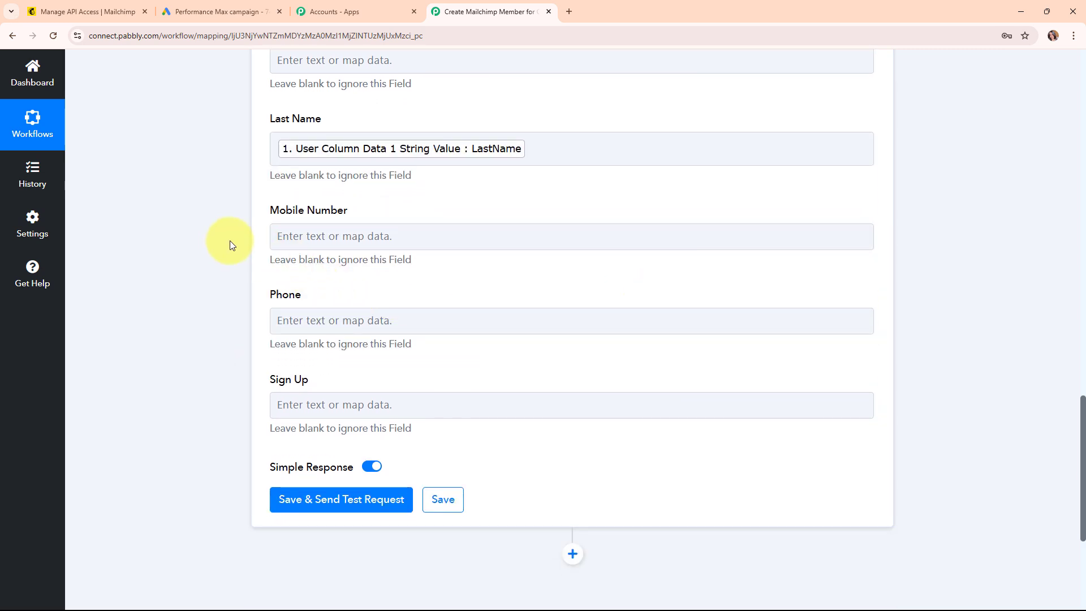
# - Map the lead's phone number, found by searching '+', into the Phone field
pyautogui.click(352, 233)
pyautogui.click(282, 320)
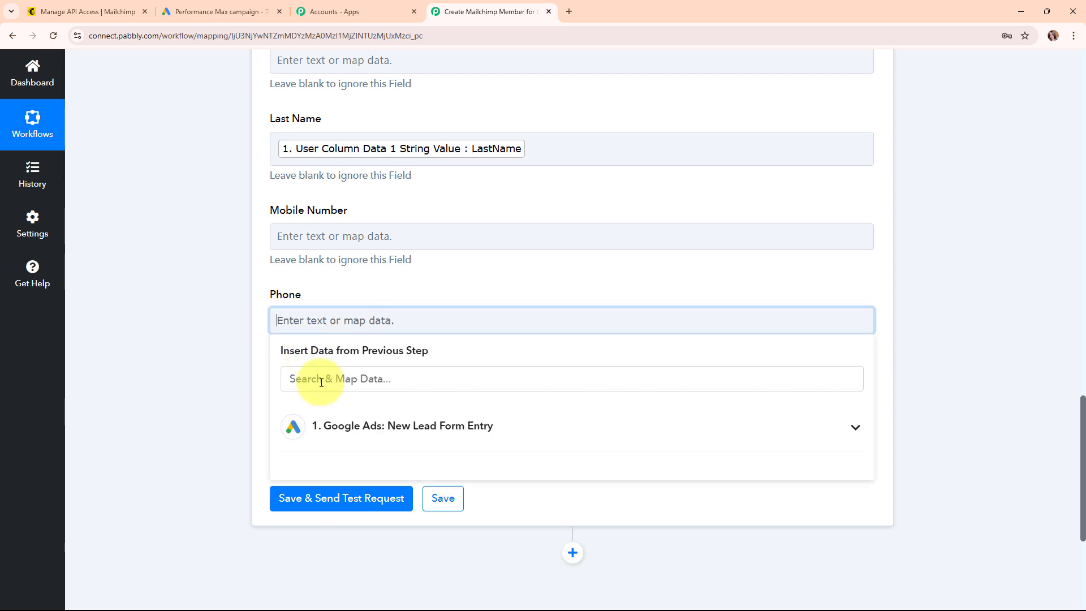
pyautogui.click(320, 381)
pyautogui.write('+')
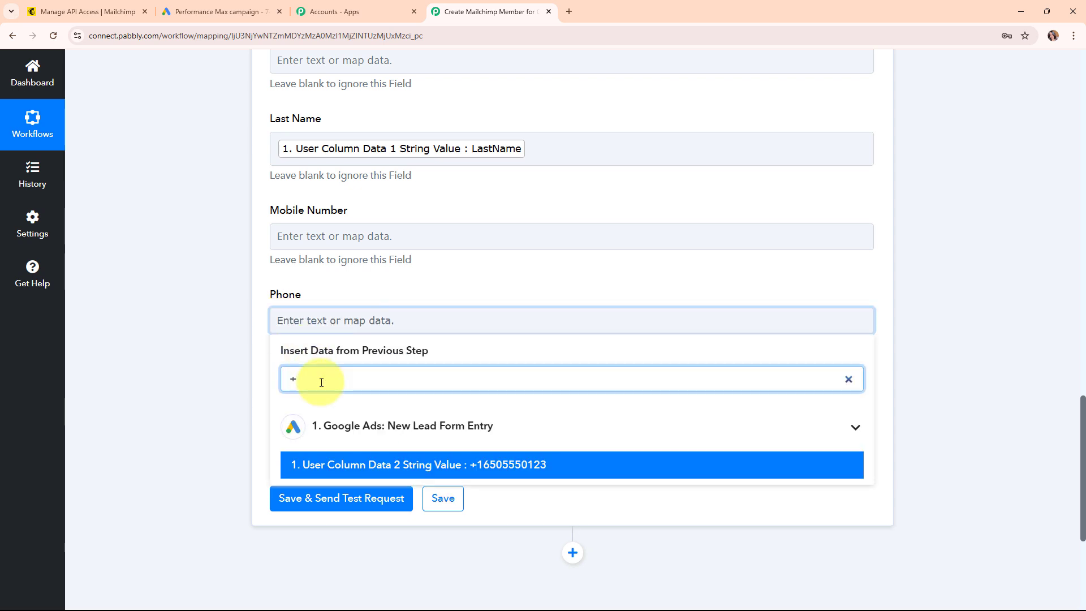
pyautogui.click(180, 334)
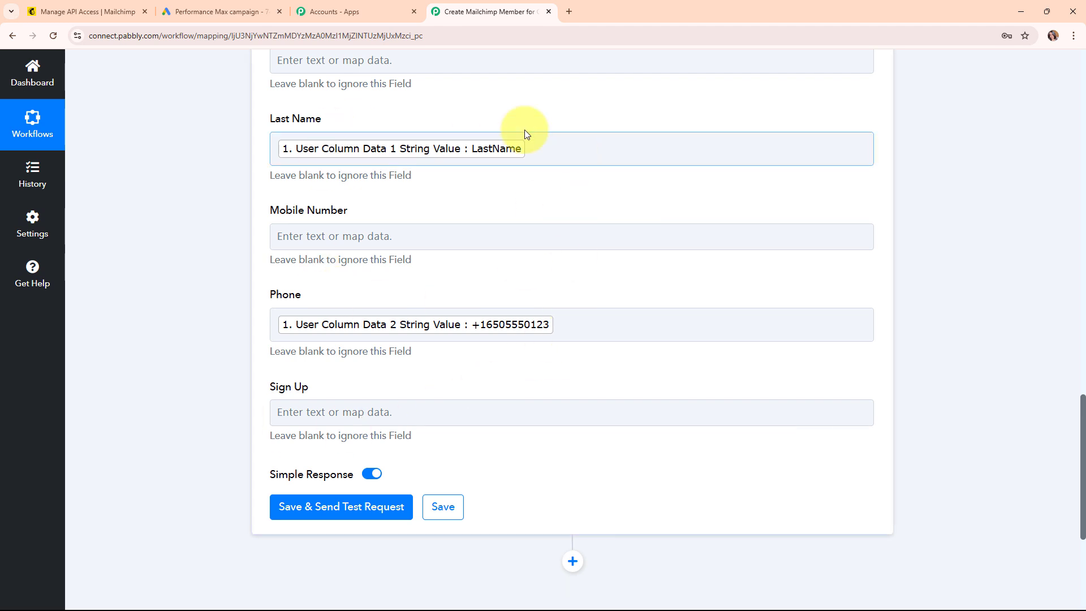
# - Save and send a test request, which returns a 400 Invalid Resource error
pyautogui.click(333, 508)
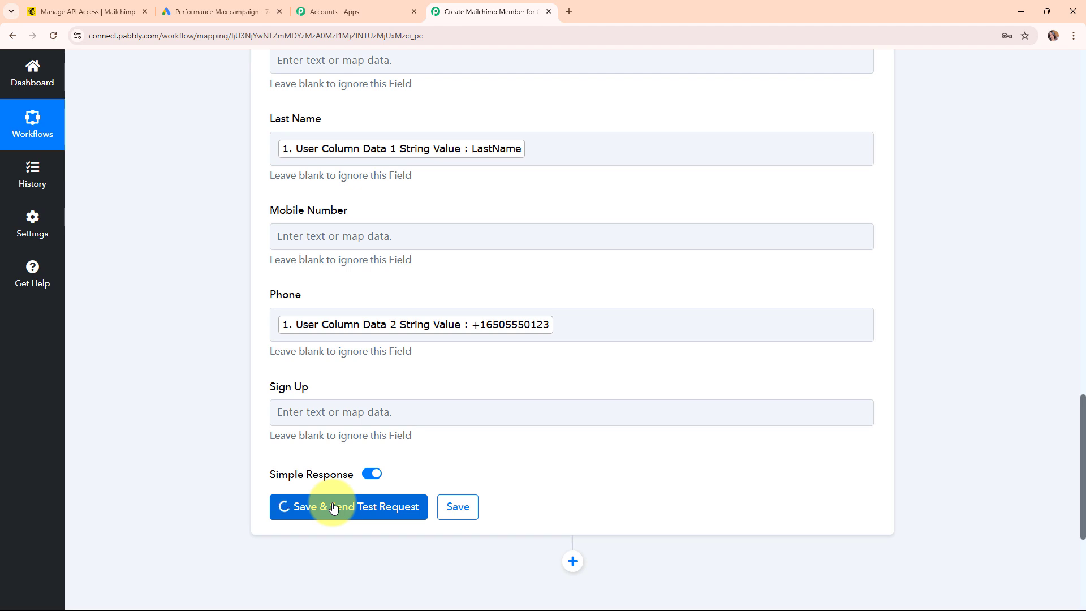
pyautogui.scroll(-4, 933, 428)
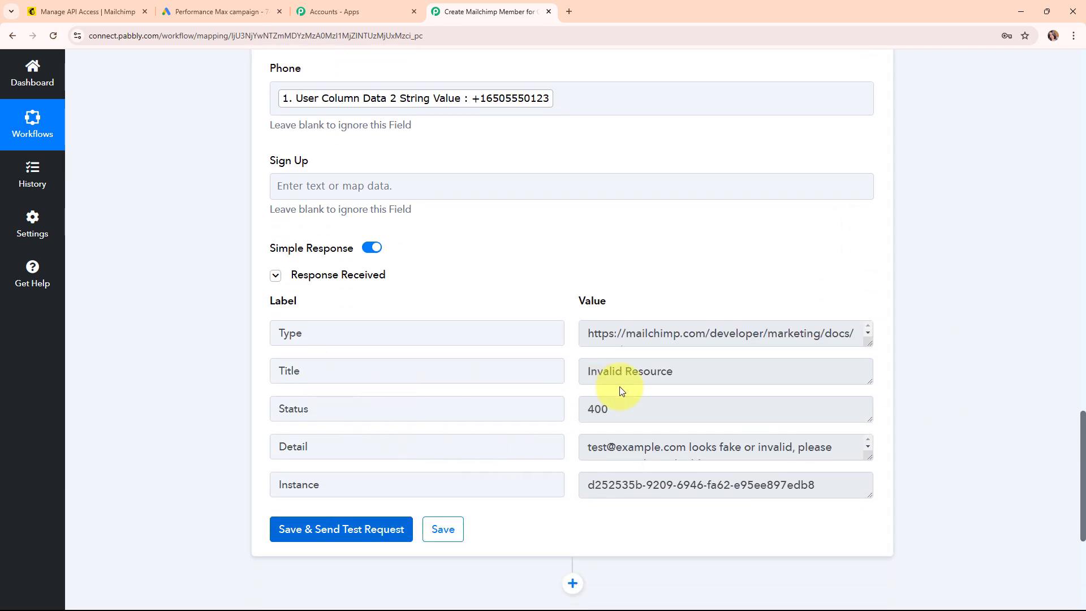
pyautogui.tripleClick(684, 370)
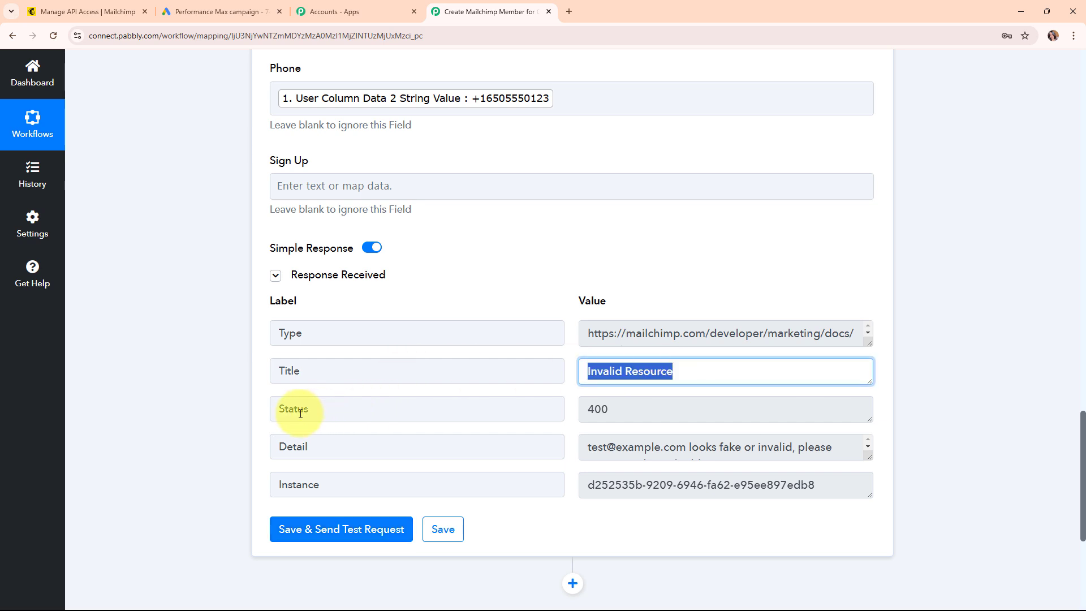
pyautogui.press('Tab')
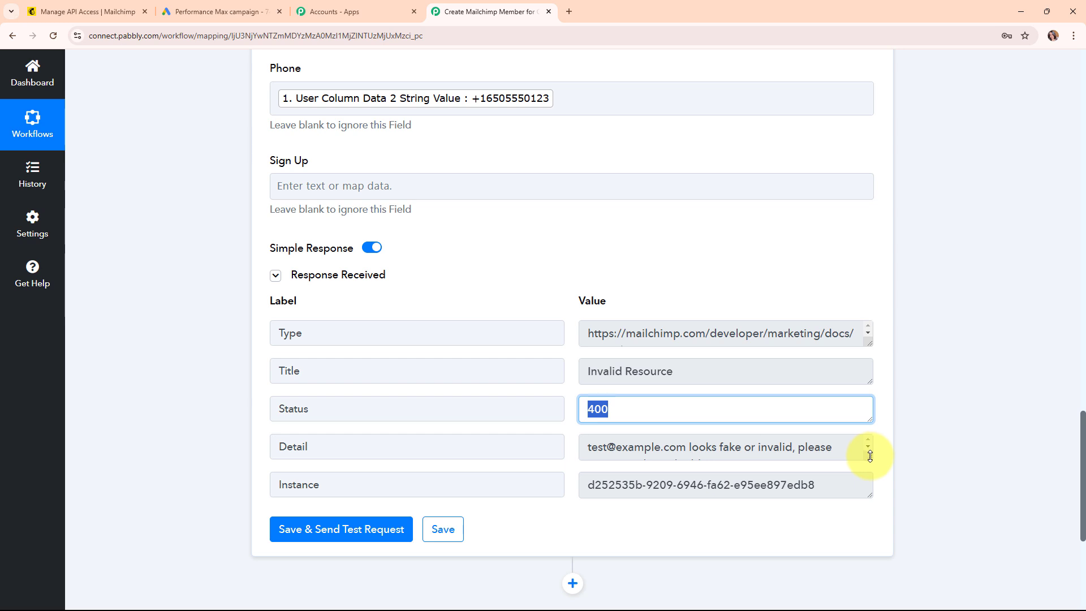
# - Expand the error Detail box to read which email address was rejected
pyautogui.moveTo(870, 456); pyautogui.dragTo(870, 494)
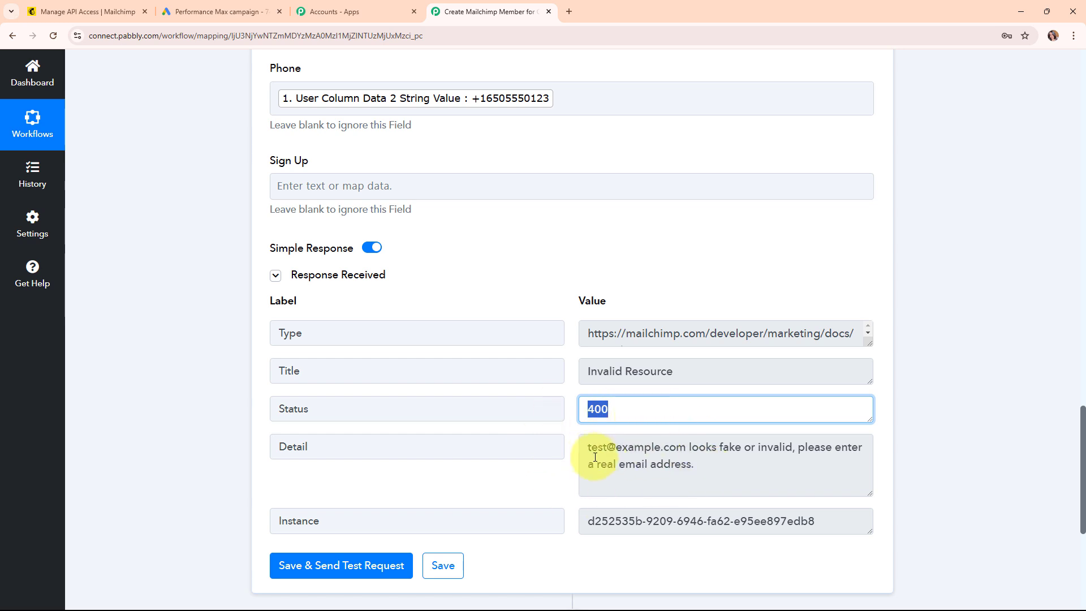
pyautogui.moveTo(588, 448); pyautogui.dragTo(688, 456)
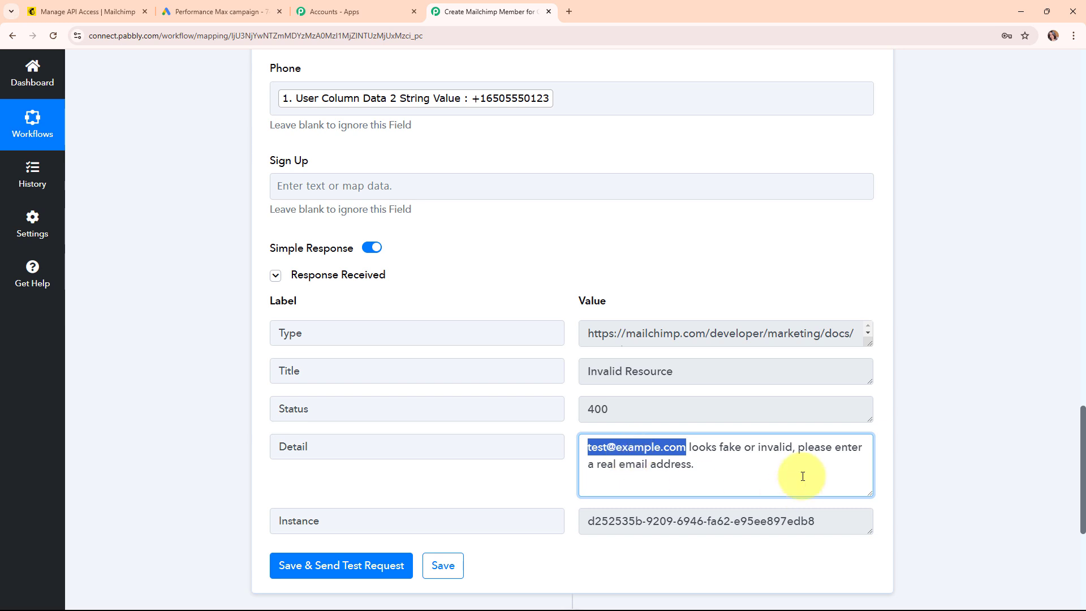
pyautogui.click(557, 473)
pyautogui.moveTo(686, 454); pyautogui.dragTo(523, 454)
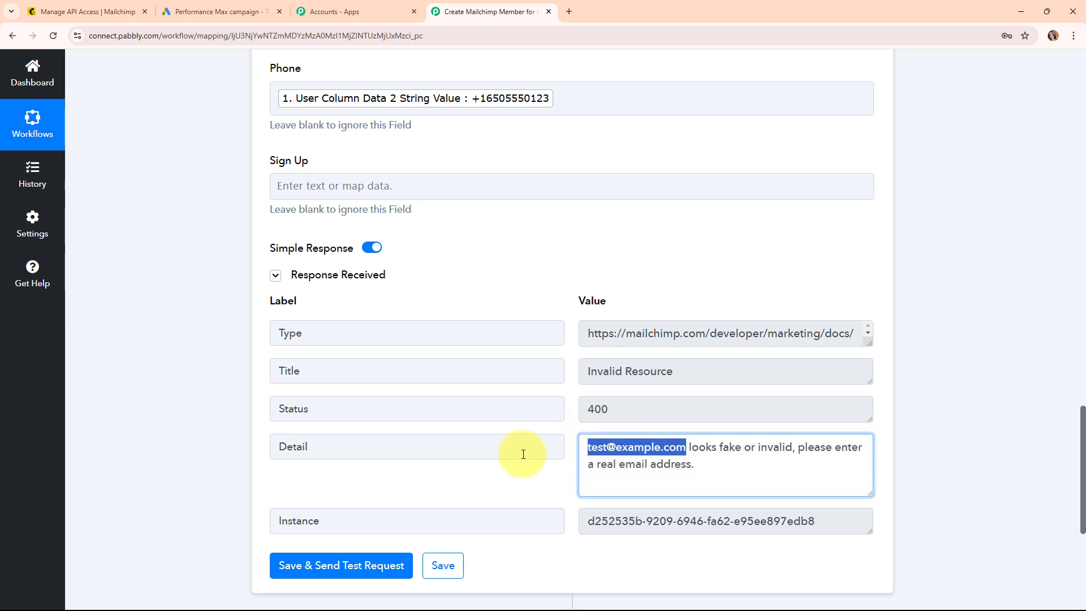
pyautogui.click(525, 485)
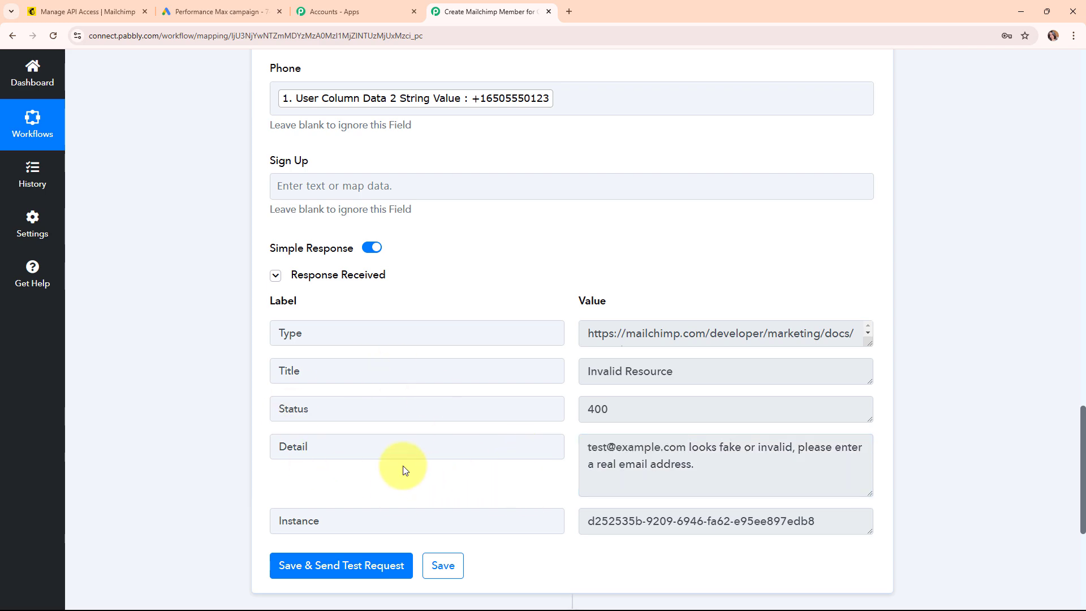
pyautogui.scroll(13, 842, 272)
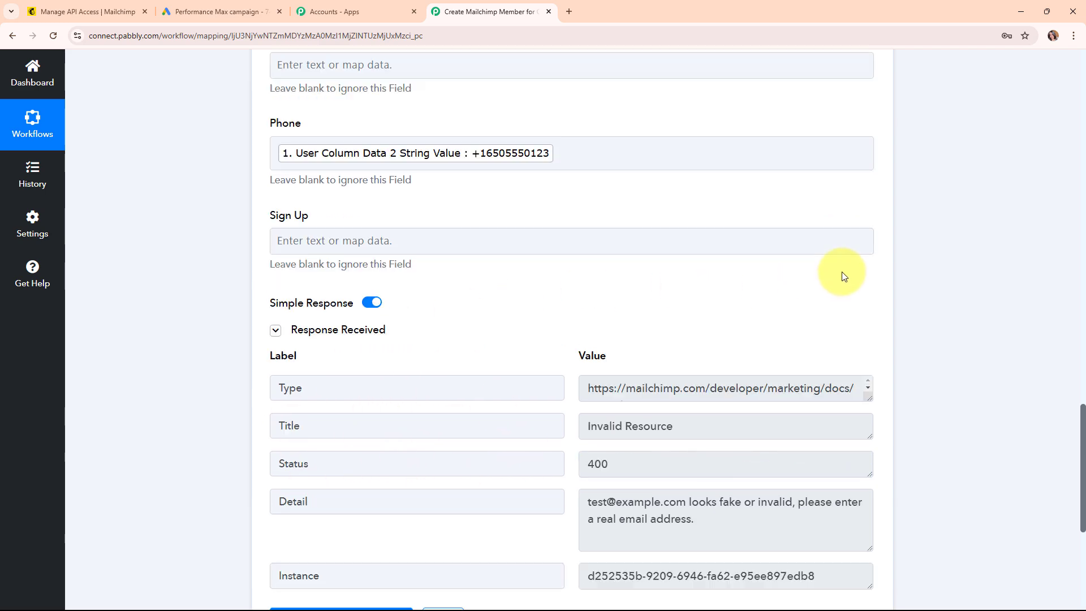
pyautogui.scroll(8, 572, 314)
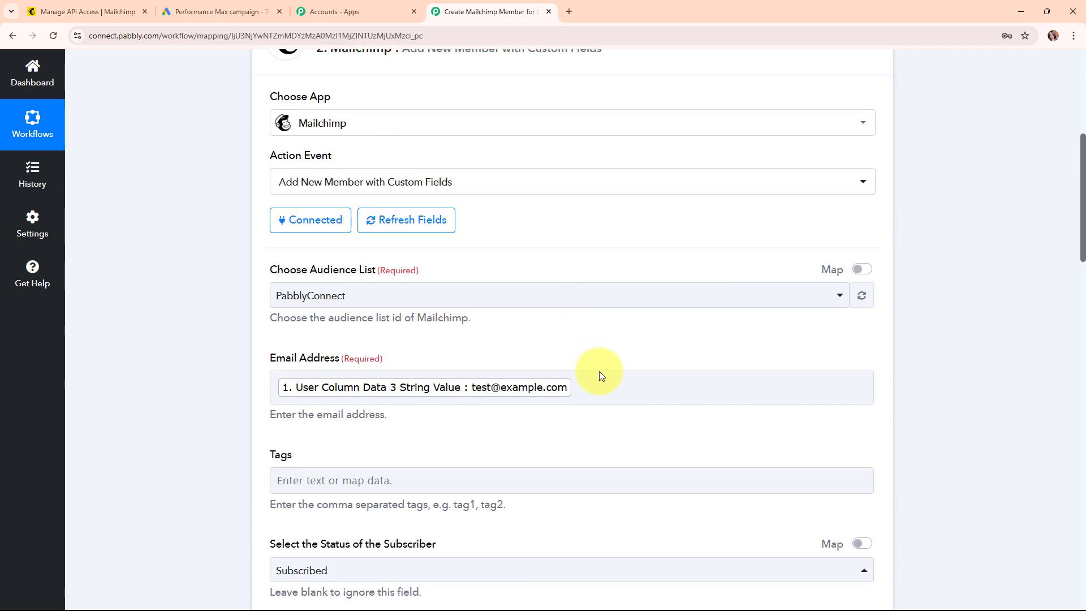
# - Replace the mapped Email Address with a fixed valid dummy email address
pyautogui.click(597, 388)
pyautogui.press('BackSpace')
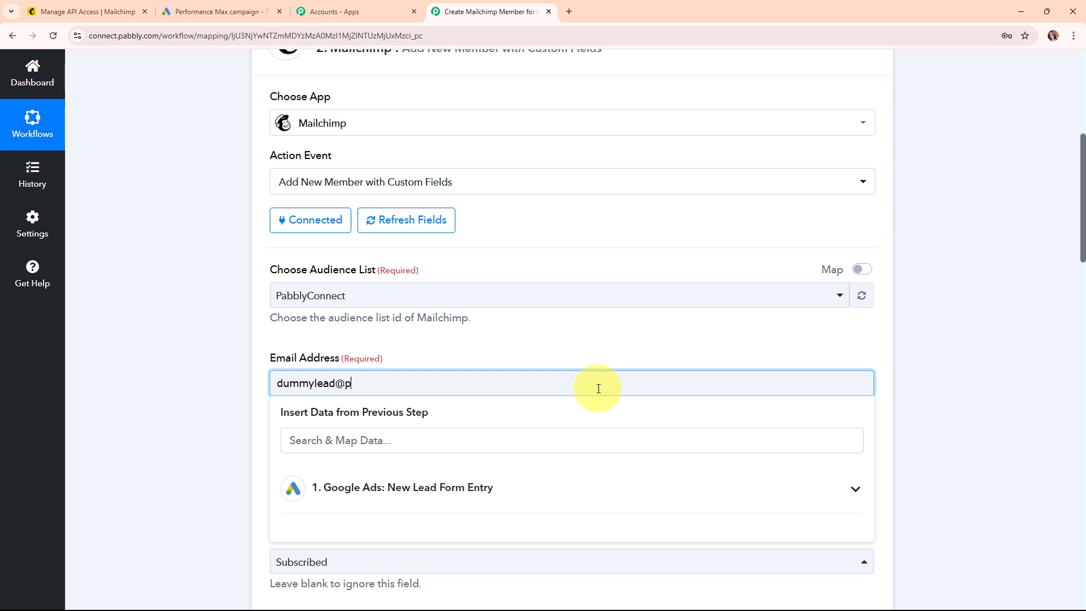
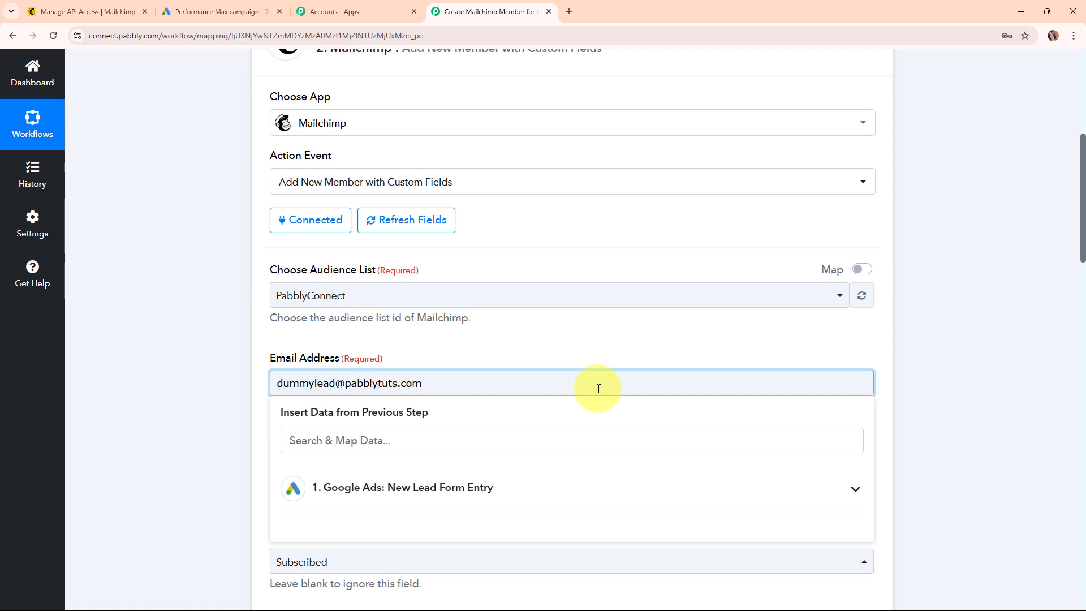
pyautogui.click(189, 365)
# - Resend the test request, confirm the member was added as subscribed, and collapse the step
pyautogui.scroll(-20, 819, 402)
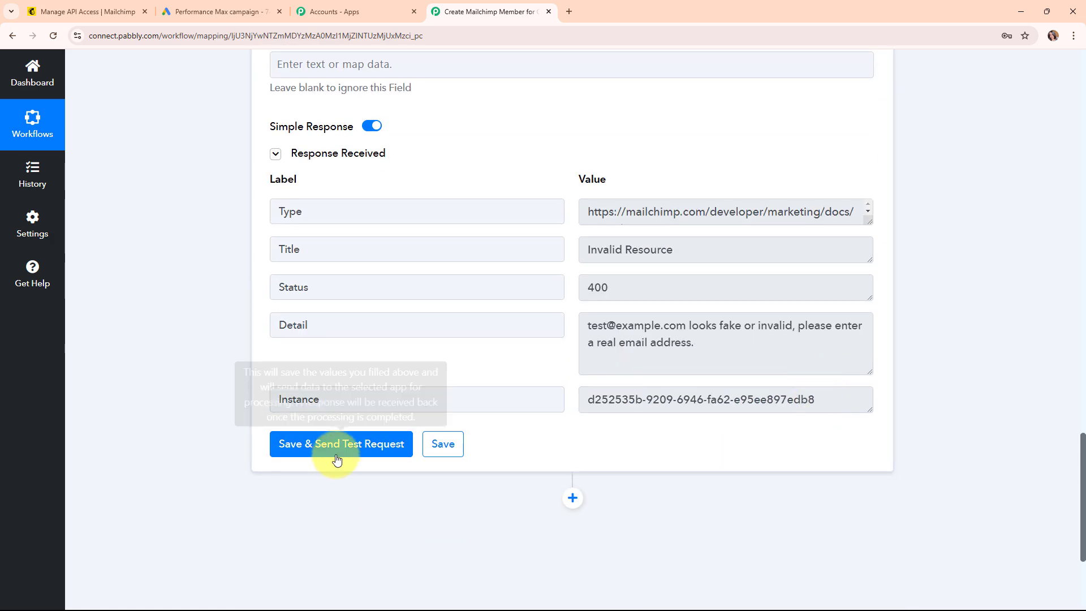
pyautogui.click(337, 456)
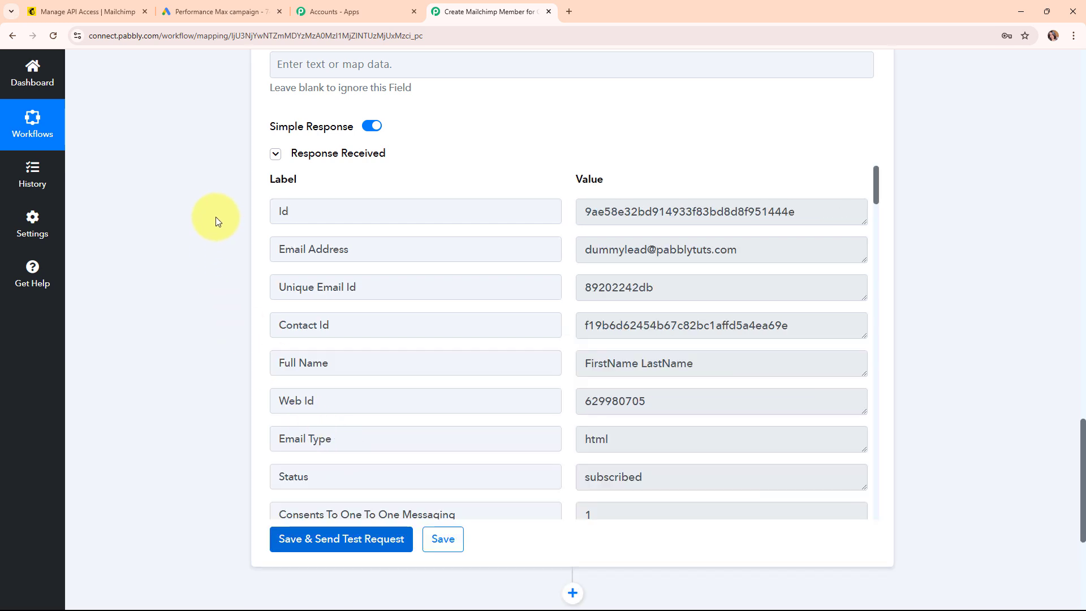
pyautogui.moveTo(839, 207); pyautogui.dragTo(548, 266)
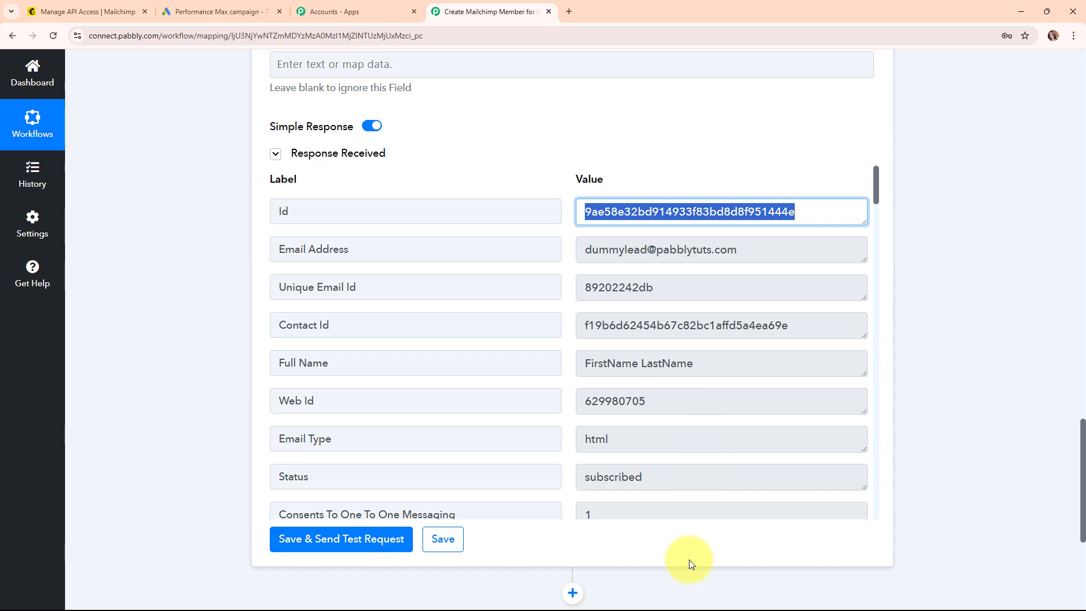
pyautogui.click(580, 541)
pyautogui.scroll(15, 935, 369)
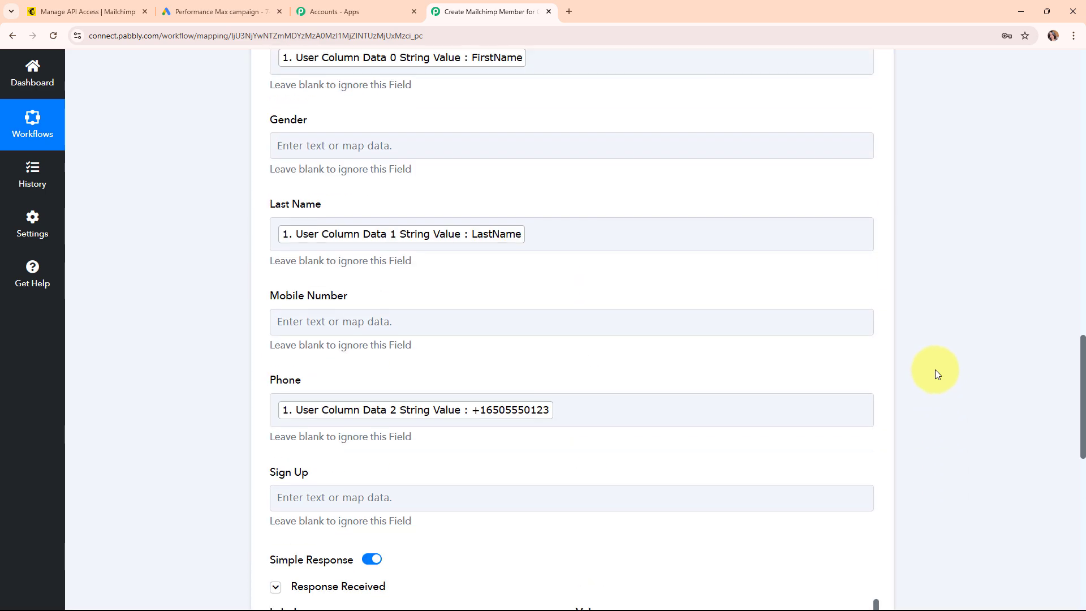
pyautogui.scroll(10, 935, 365)
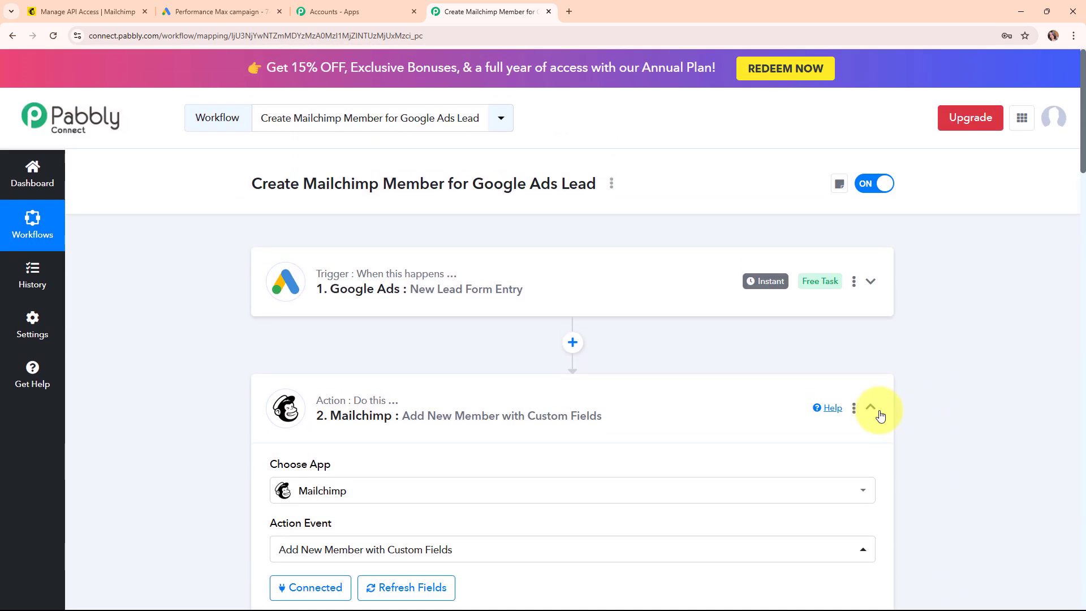
pyautogui.click(871, 407)
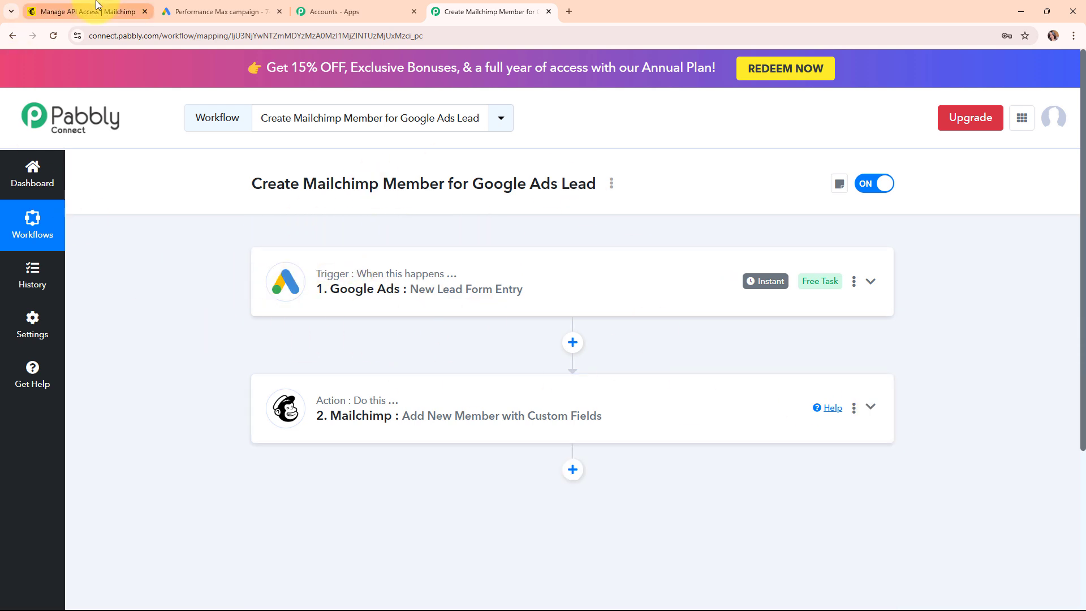
pyautogui.click(88, 11)
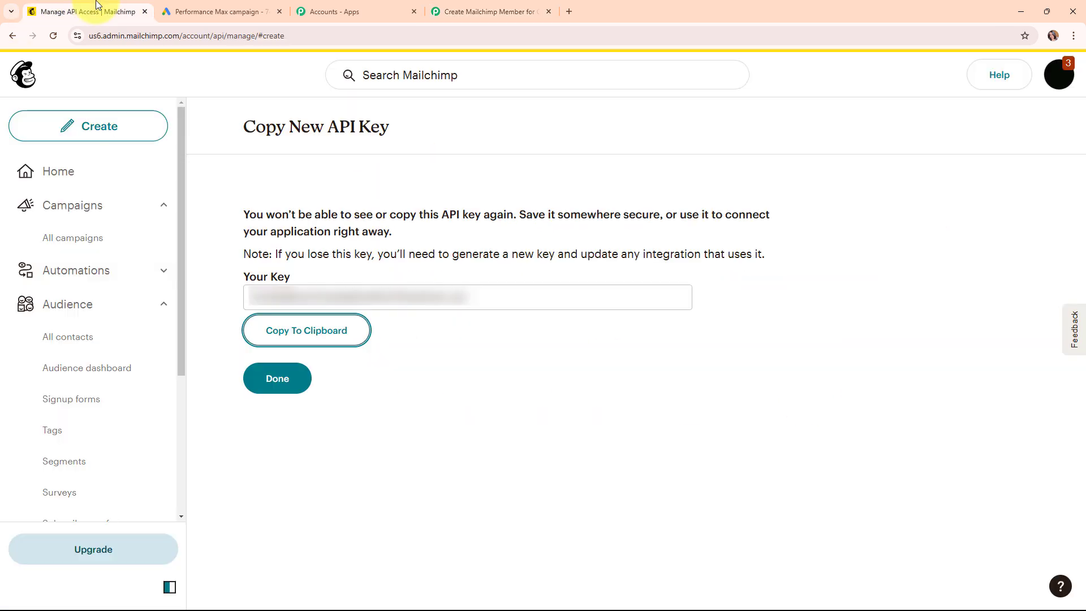
pyautogui.click(71, 304)
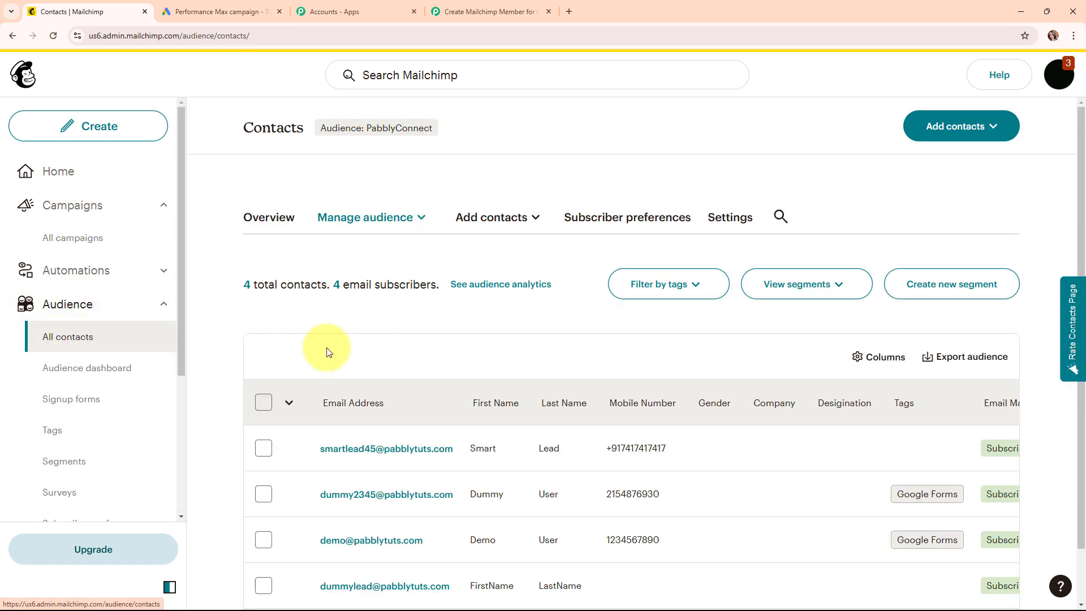
pyautogui.scroll(-1, 470, 335)
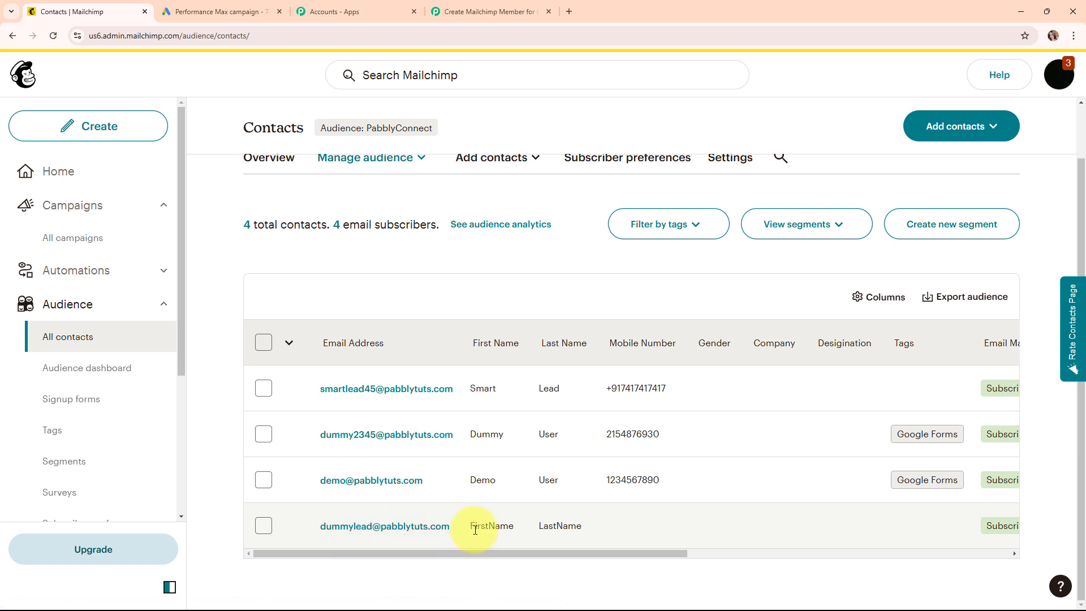
pyautogui.moveTo(470, 529); pyautogui.dragTo(286, 478)
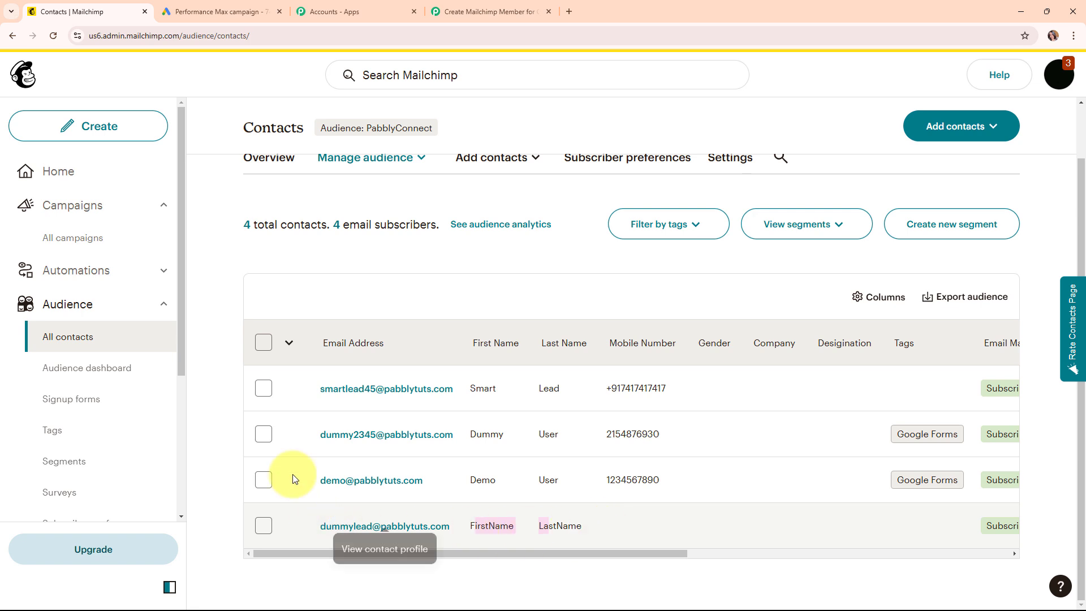
pyautogui.click(222, 258)
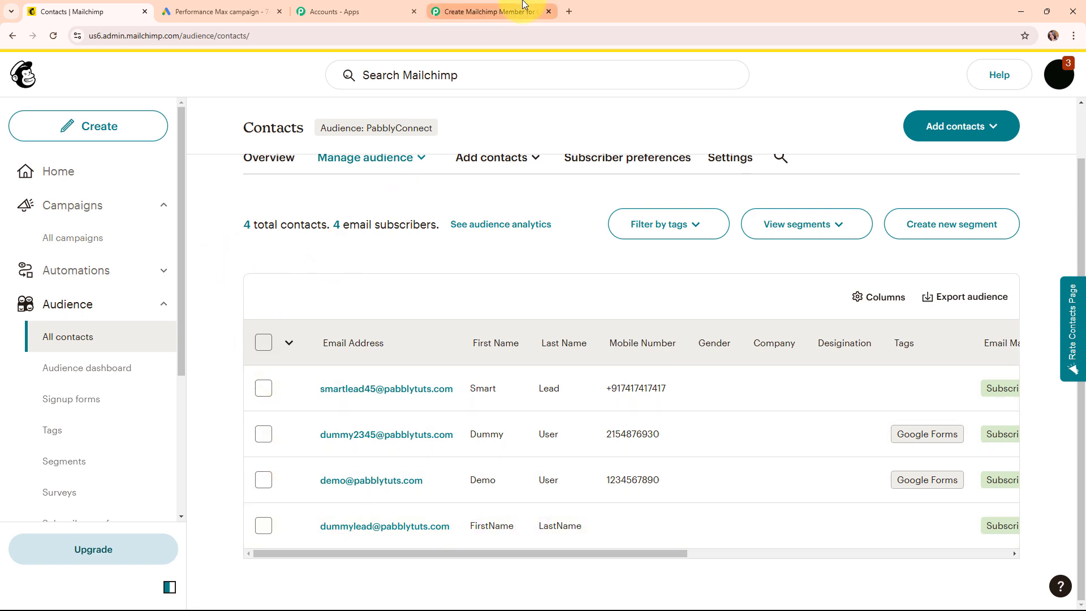
pyautogui.click(487, 11)
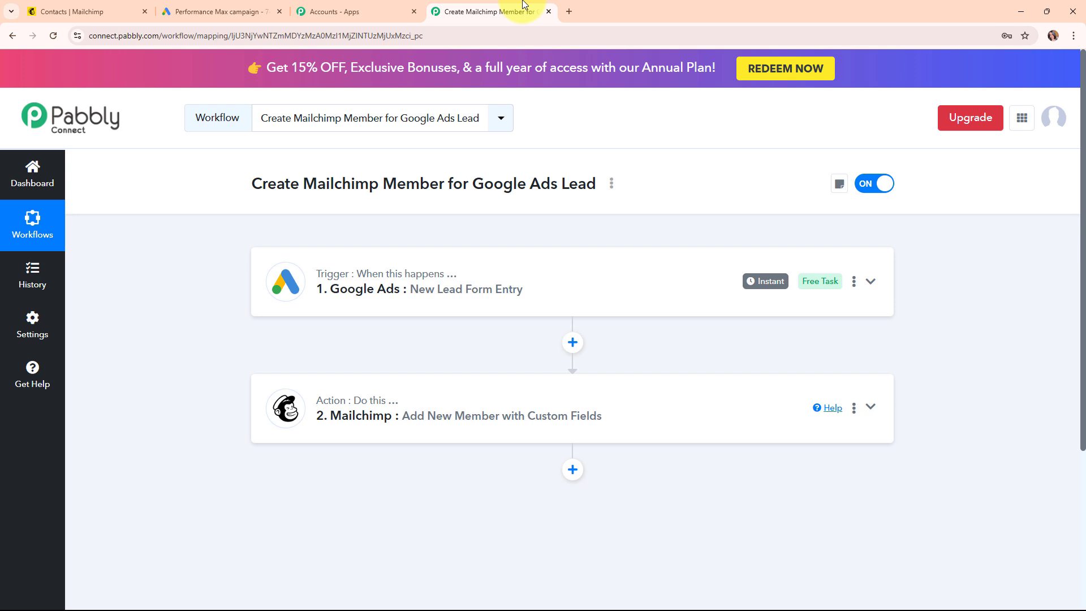